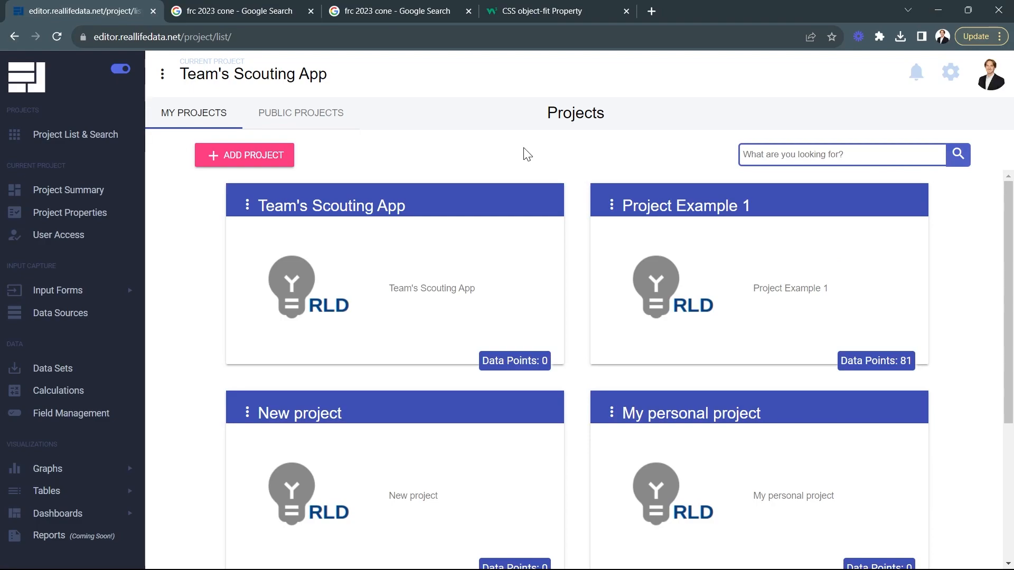
# Step: Open the Team's Scouting App project and its Scouting Input form for editing
pyautogui.click(366, 283)
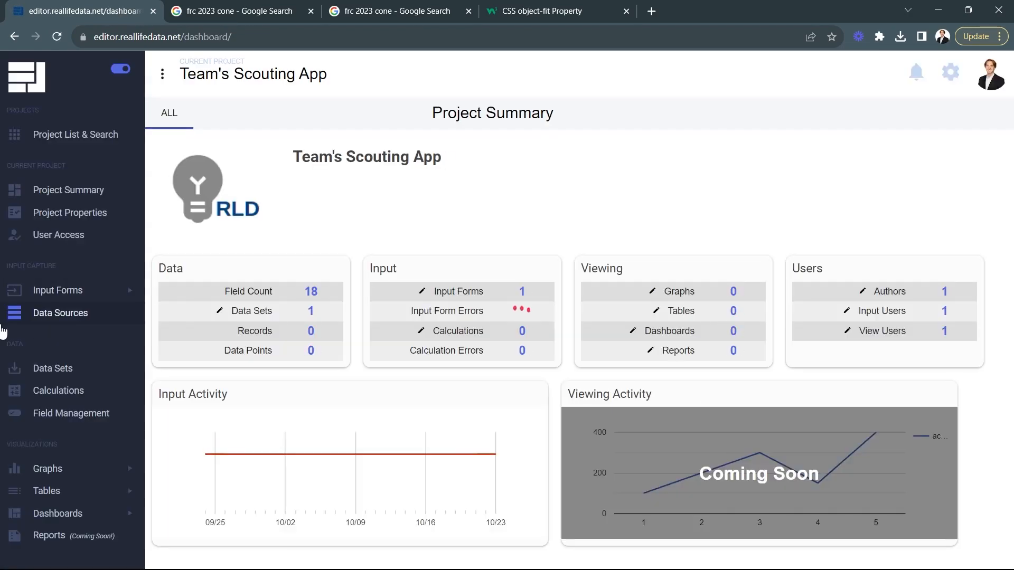
pyautogui.click(84, 292)
pyautogui.click(79, 355)
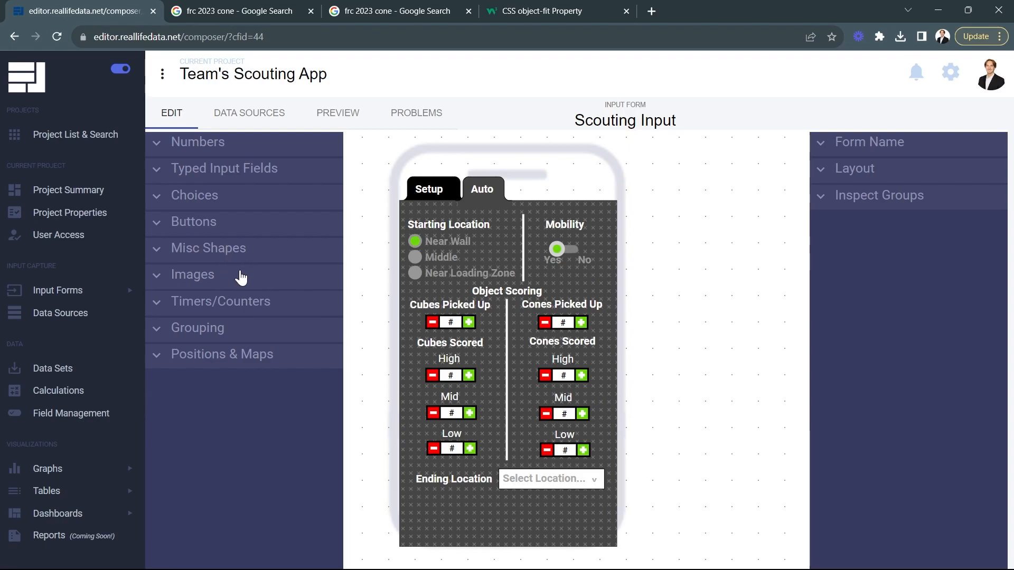
# Step: Add a new group over the phone layout and stretch it to cover the whole area below the tabs
pyautogui.click(226, 337)
pyautogui.moveTo(222, 367); pyautogui.dragTo(487, 337)
pyautogui.moveTo(613, 307); pyautogui.dragTo(619, 306)
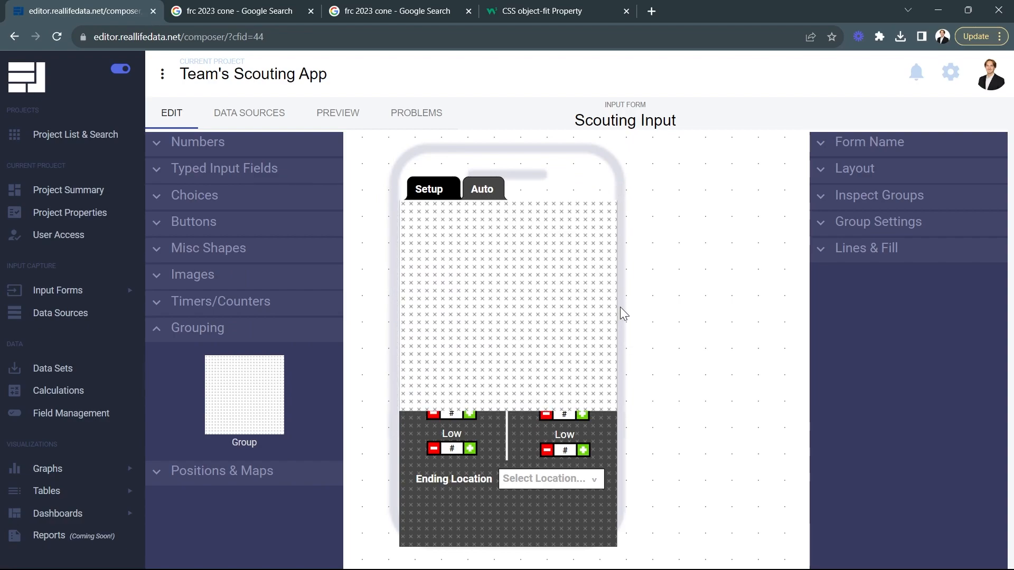
pyautogui.click(583, 364)
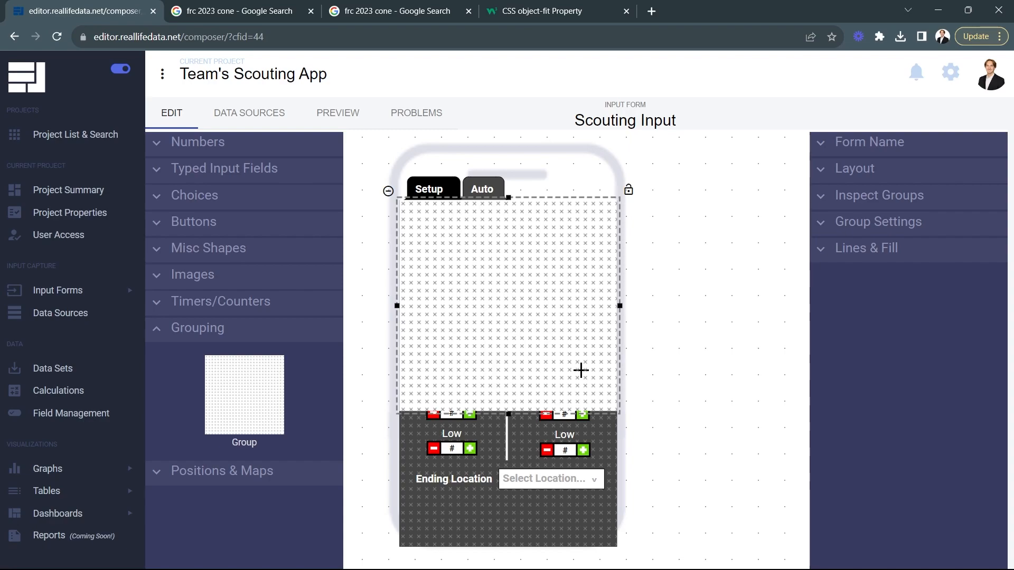
pyautogui.moveTo(508, 409); pyautogui.dragTo(492, 555)
# Step: Set the new group's fill color to a medium gray
pyautogui.click(896, 249)
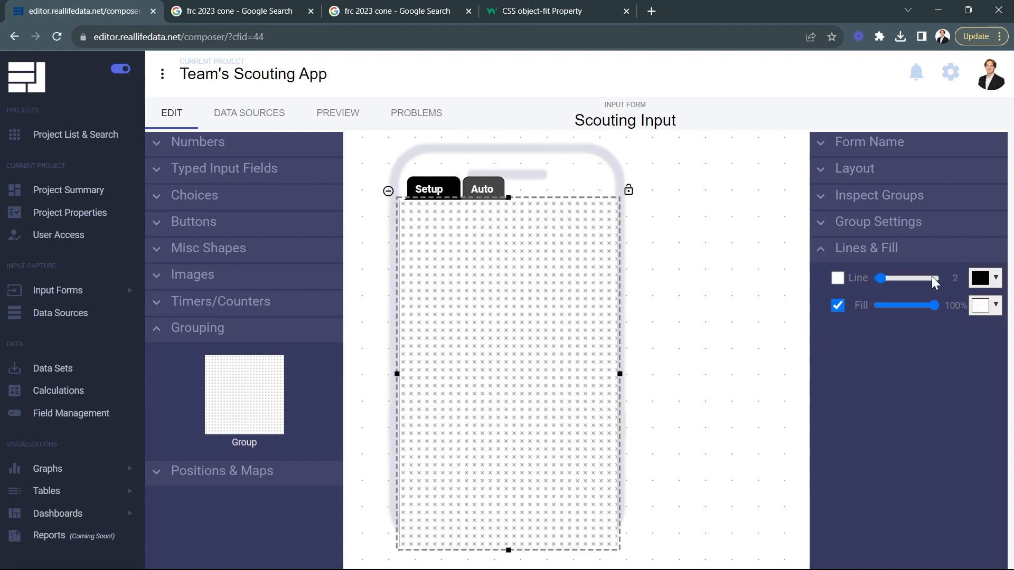
pyautogui.click(983, 305)
pyautogui.moveTo(953, 364); pyautogui.dragTo(892, 349)
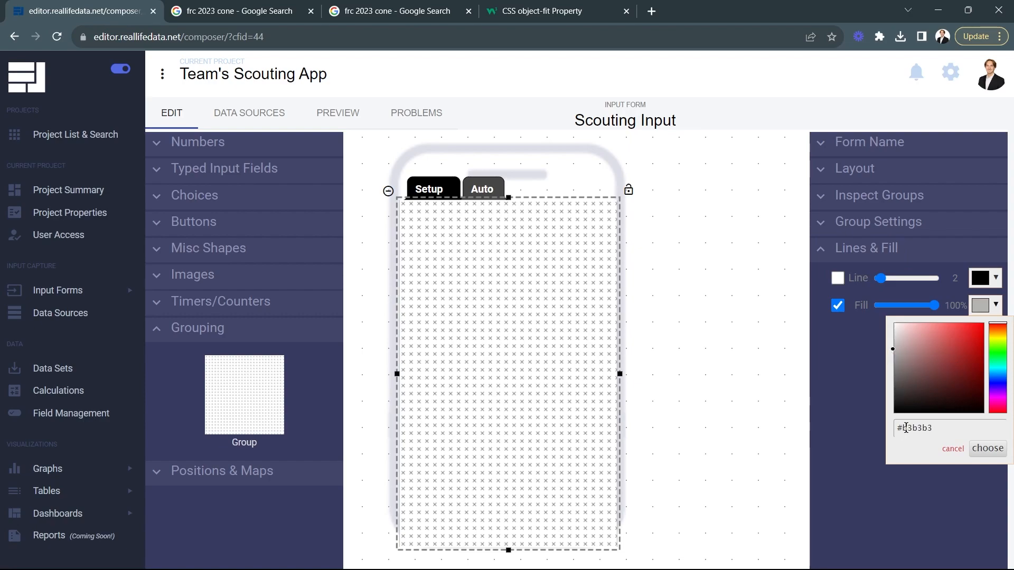
pyautogui.click(883, 358)
pyautogui.click(981, 448)
pyautogui.click(715, 334)
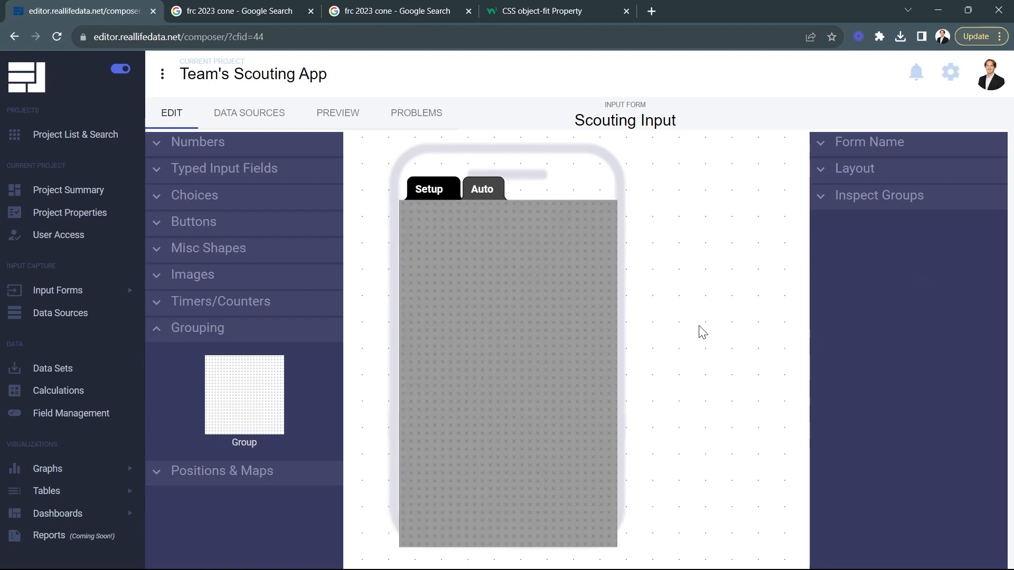
# Step: Add a group tab beside the Auto tab on the gray group and give it a matching gray fill
pyautogui.click(179, 222)
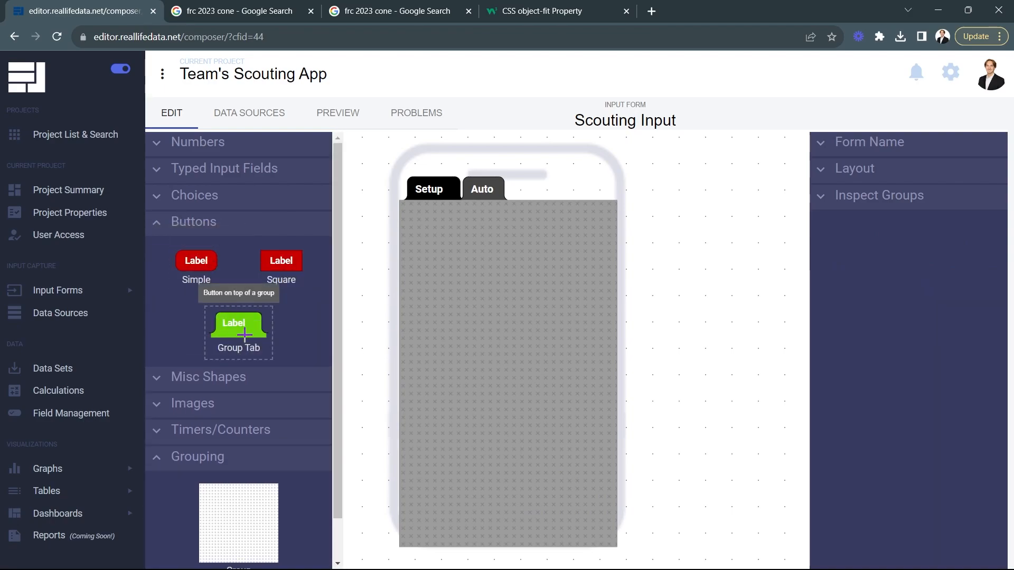
pyautogui.moveTo(243, 336); pyautogui.dragTo(539, 204)
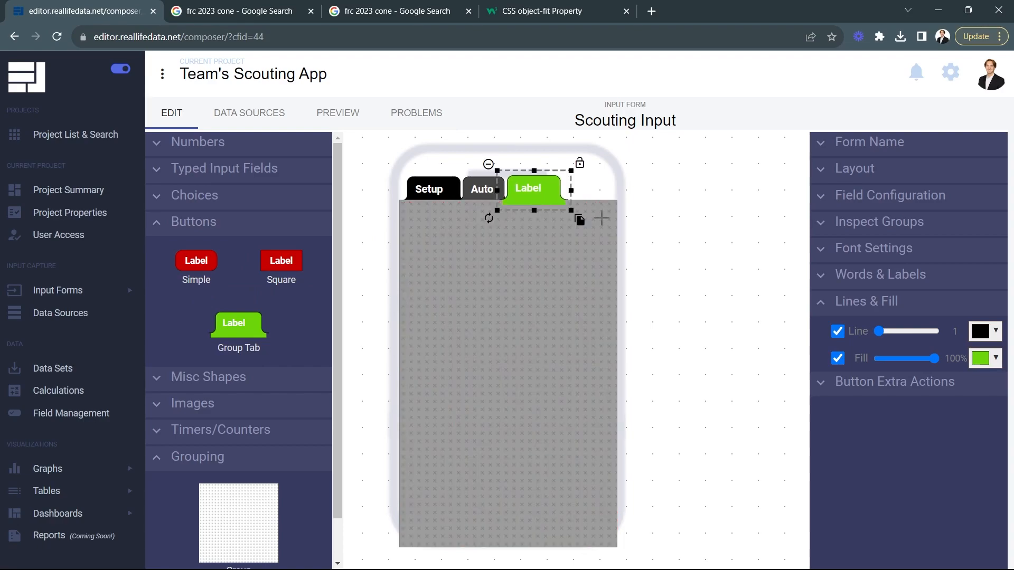
pyautogui.click(981, 364)
pyautogui.doubleClick(931, 481)
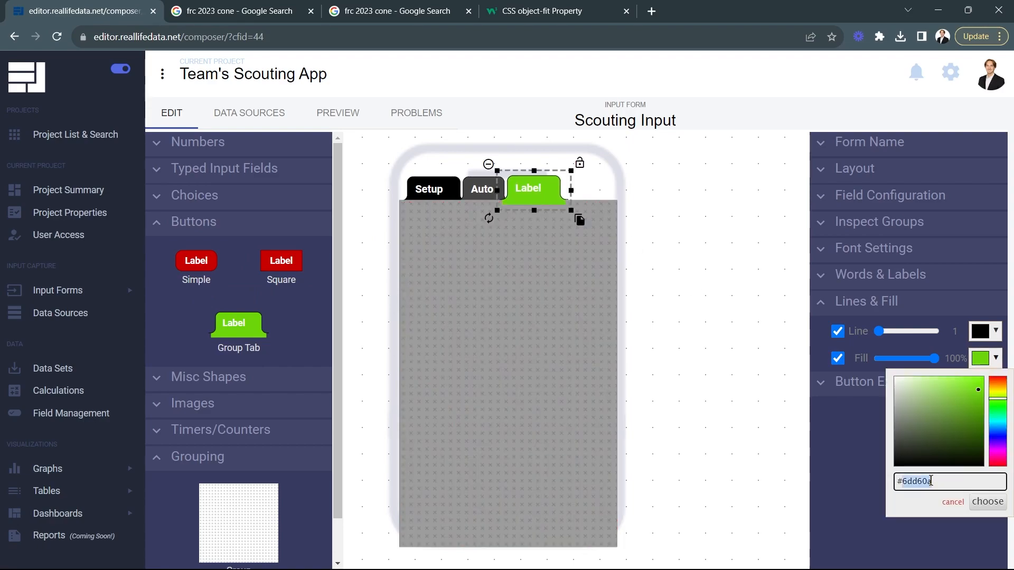
pyautogui.write('9')
pyautogui.click(986, 502)
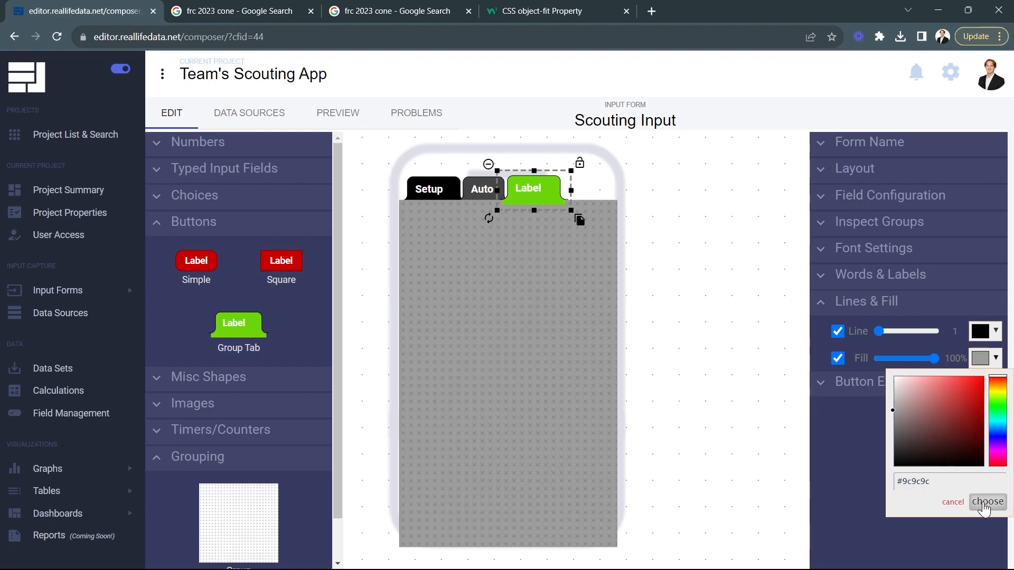
# Step: Change the new group tab's label to Teleop
pyautogui.click(861, 273)
pyautogui.doubleClick(874, 302)
pyautogui.write('Teleop')
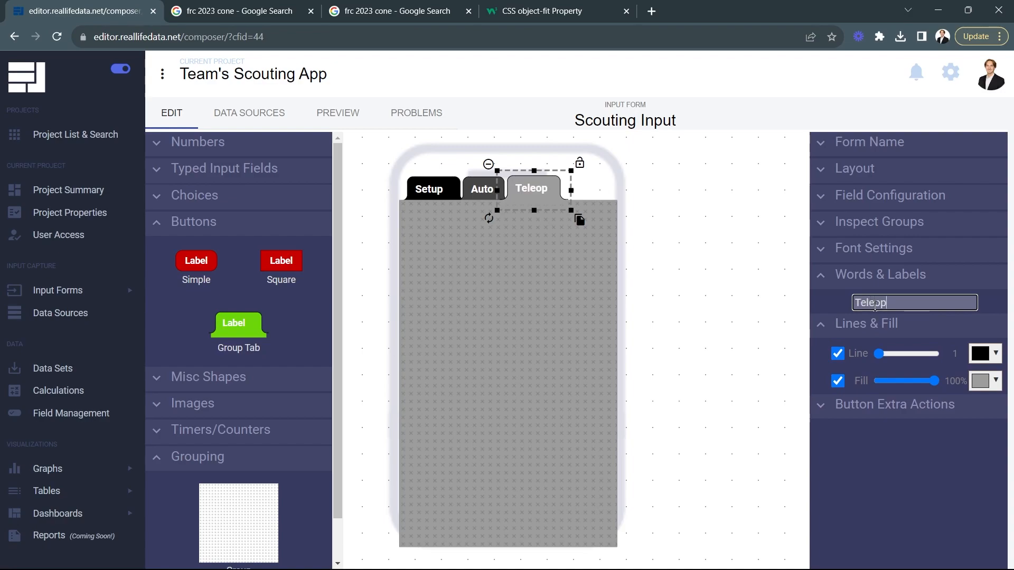
# Step: Narrow the Teleop tab to fit its text and check its Popup action in the extra button actions
pyautogui.click(571, 190)
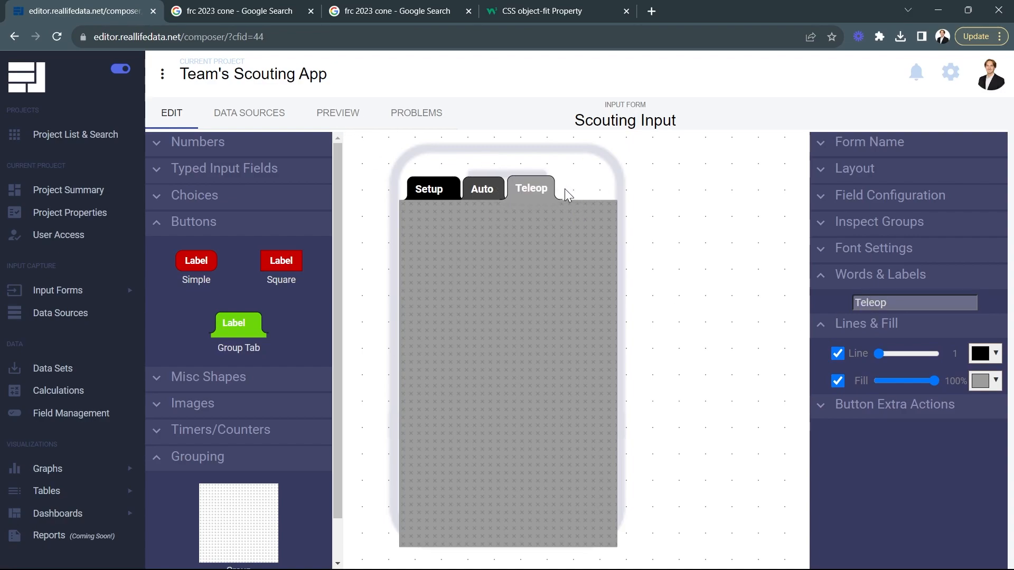
pyautogui.click(565, 189)
pyautogui.click(708, 236)
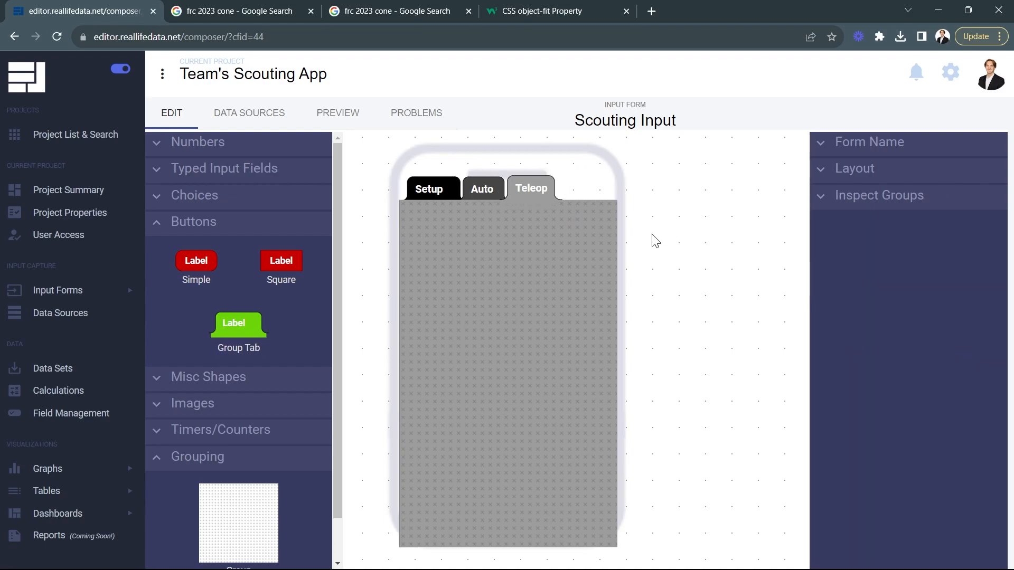
pyautogui.click(515, 181)
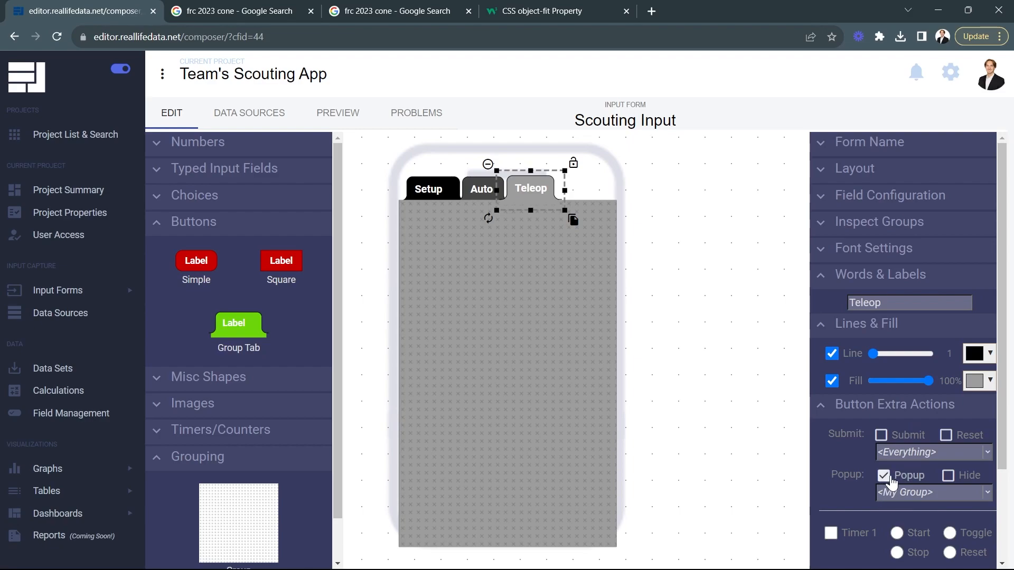
pyautogui.click(702, 292)
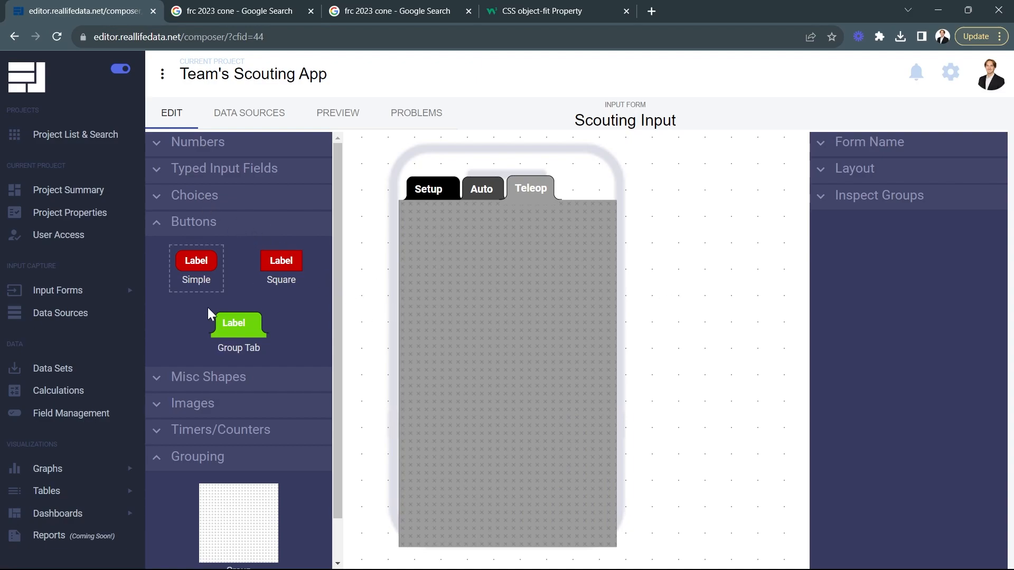
# Step: Add a text label near the top of the Teleop group and set its text to Item Pickup
pyautogui.click(219, 385)
pyautogui.moveTo(296, 422); pyautogui.dragTo(451, 226)
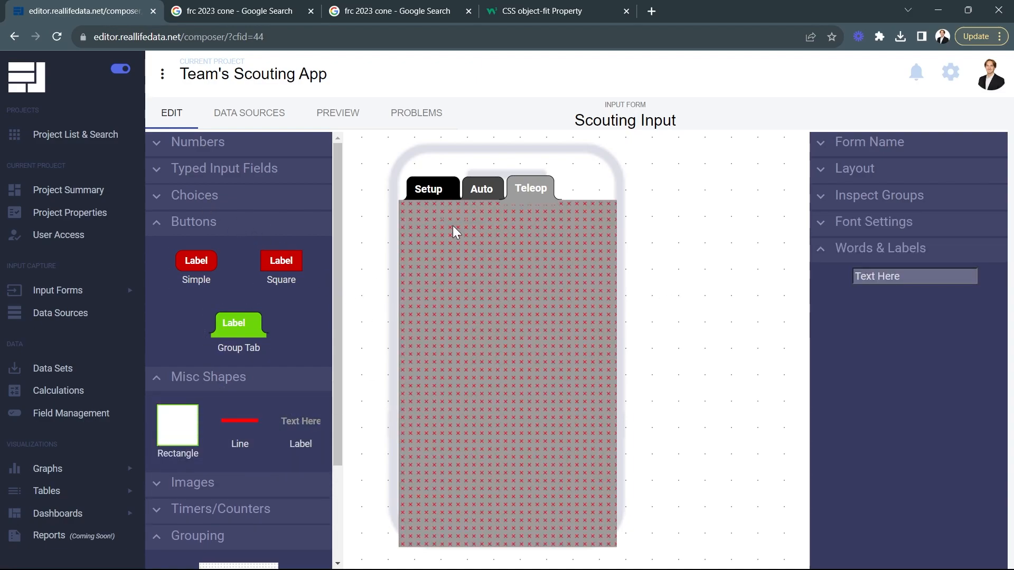
pyautogui.click(467, 220)
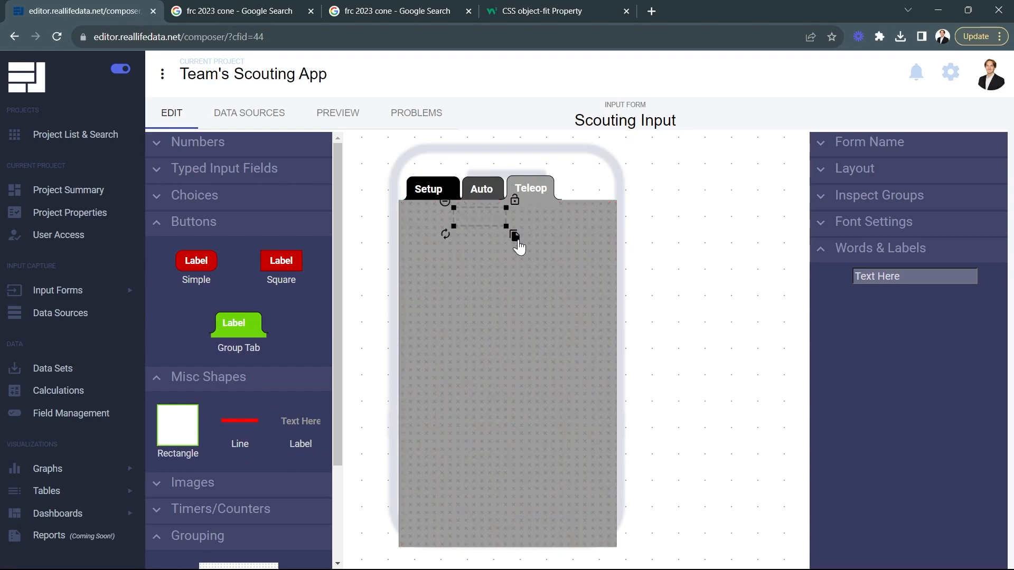
pyautogui.tripleClick(937, 276)
pyautogui.write('G')
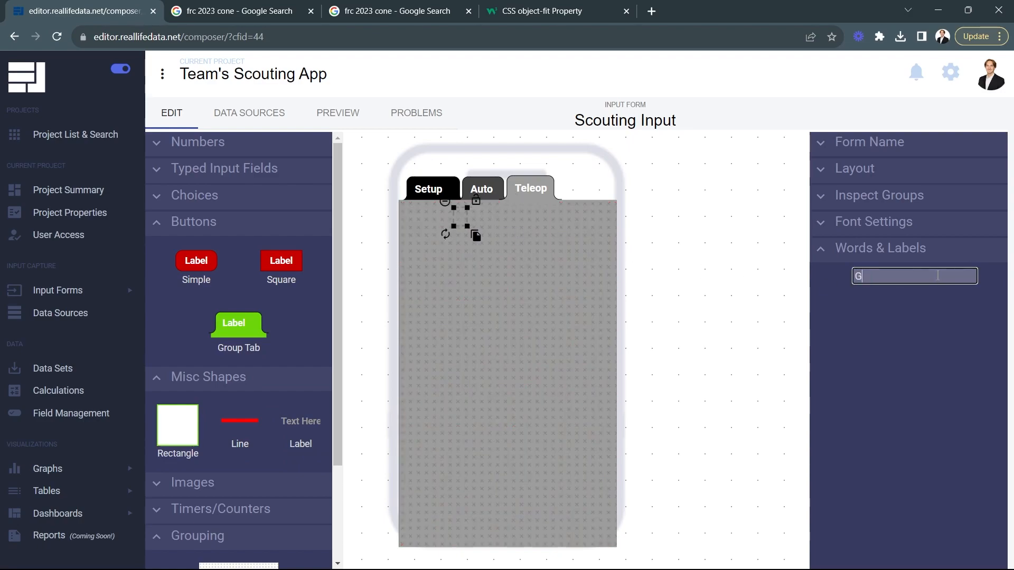
pyautogui.press('BackSpace')
pyautogui.write('Item Pickup')
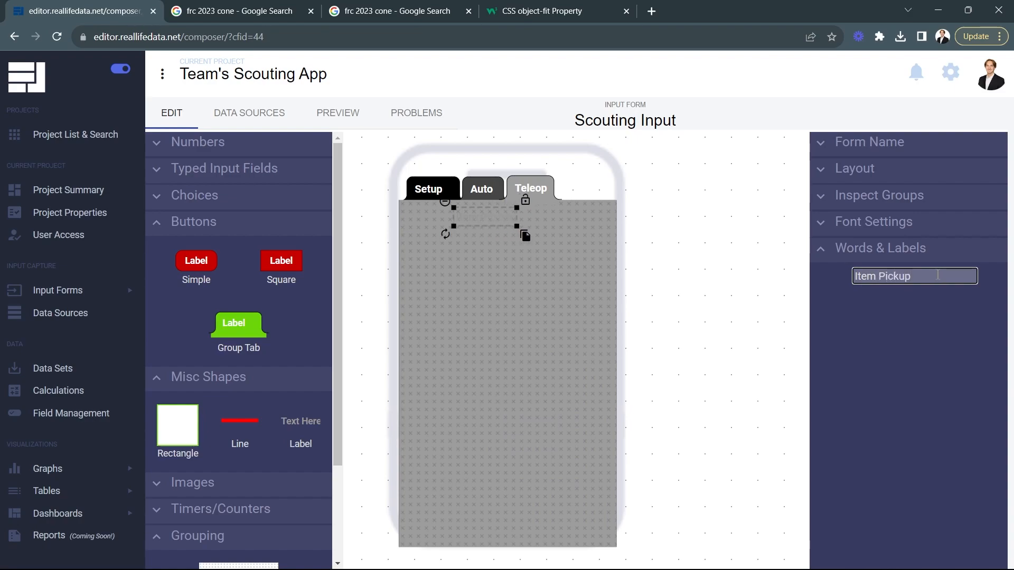
# Step: Make the Item Pickup text white, then enlarge the label and center it under the tabs
pyautogui.click(892, 222)
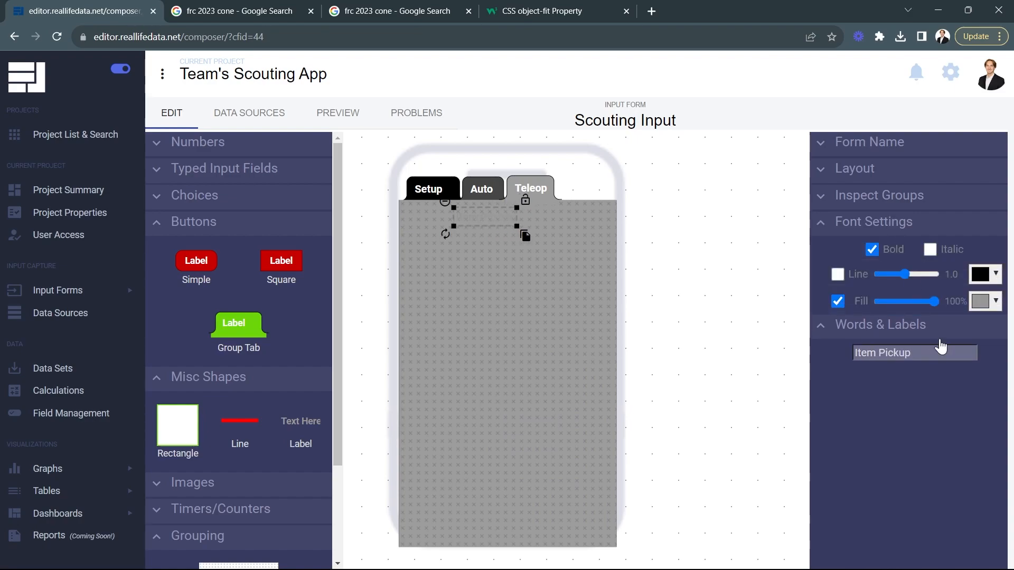
pyautogui.click(985, 301)
pyautogui.click(900, 322)
pyautogui.click(987, 444)
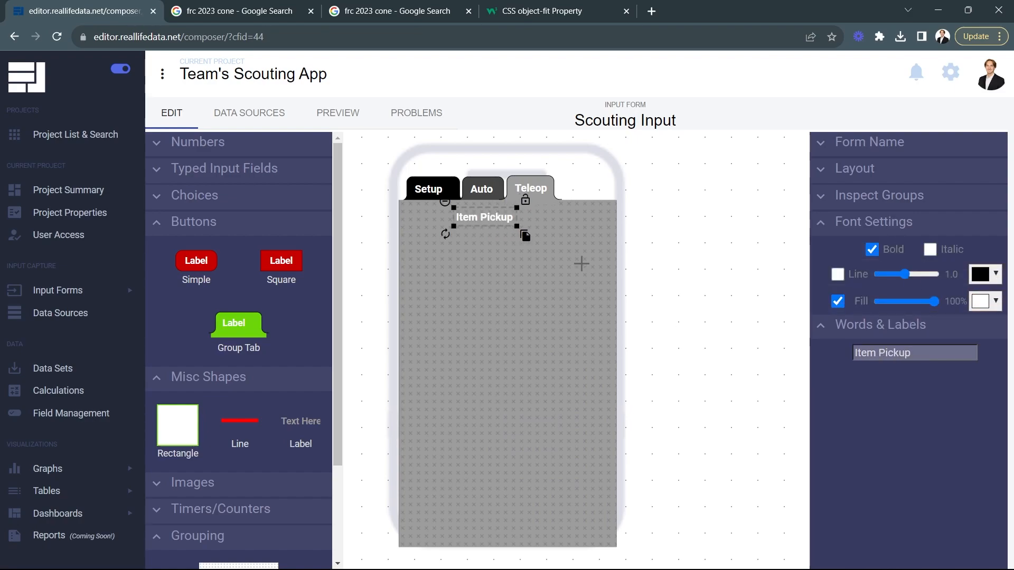
pyautogui.moveTo(517, 226)
pyautogui.mouseDown()
pyautogui.moveTo(534, 233)
pyautogui.moveTo(527, 220)
pyautogui.mouseUp()
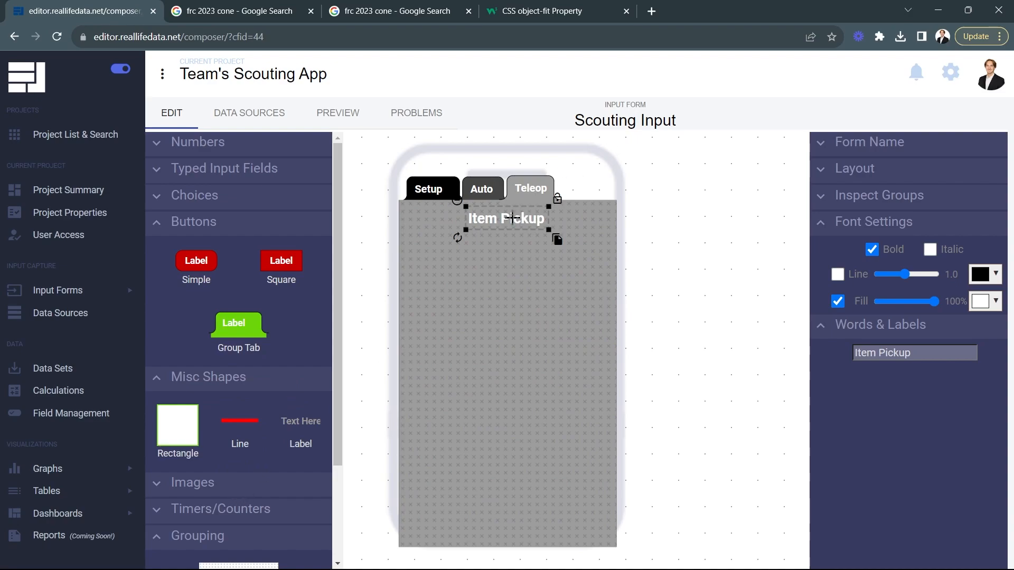
pyautogui.moveTo(513, 218); pyautogui.dragTo(512, 216)
pyautogui.click(215, 491)
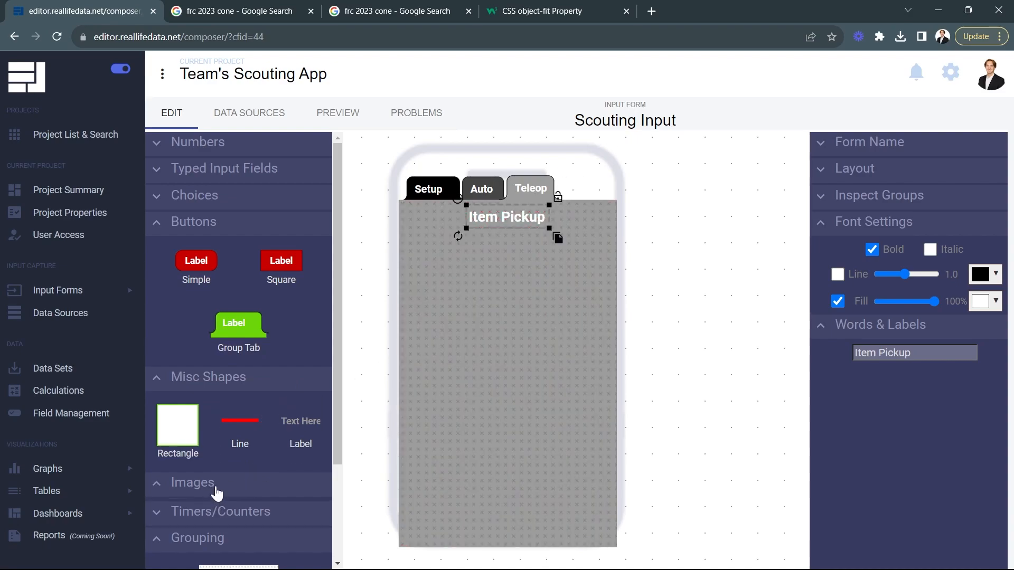
pyautogui.moveTo(237, 528); pyautogui.dragTo(462, 283)
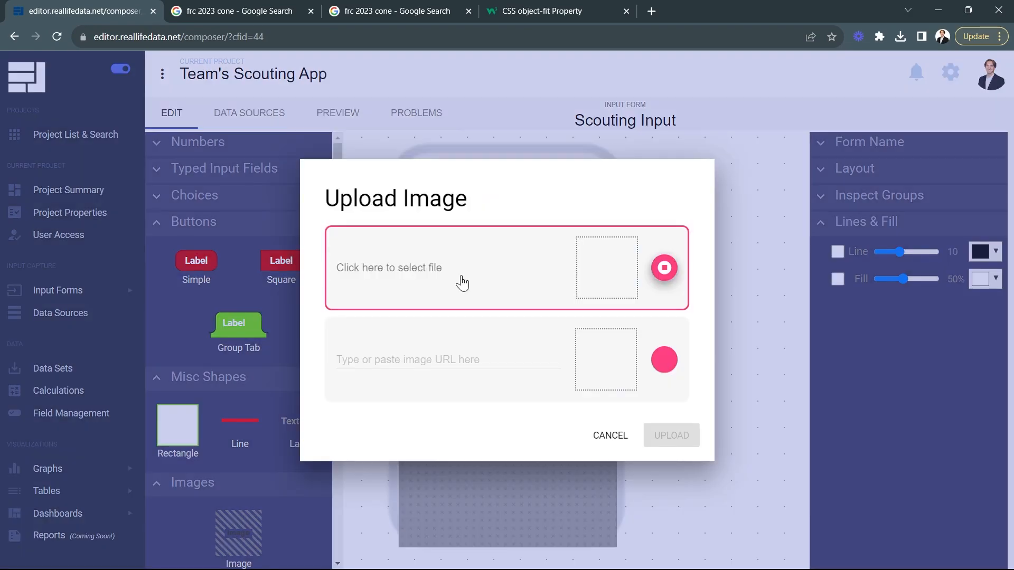
pyautogui.click(462, 280)
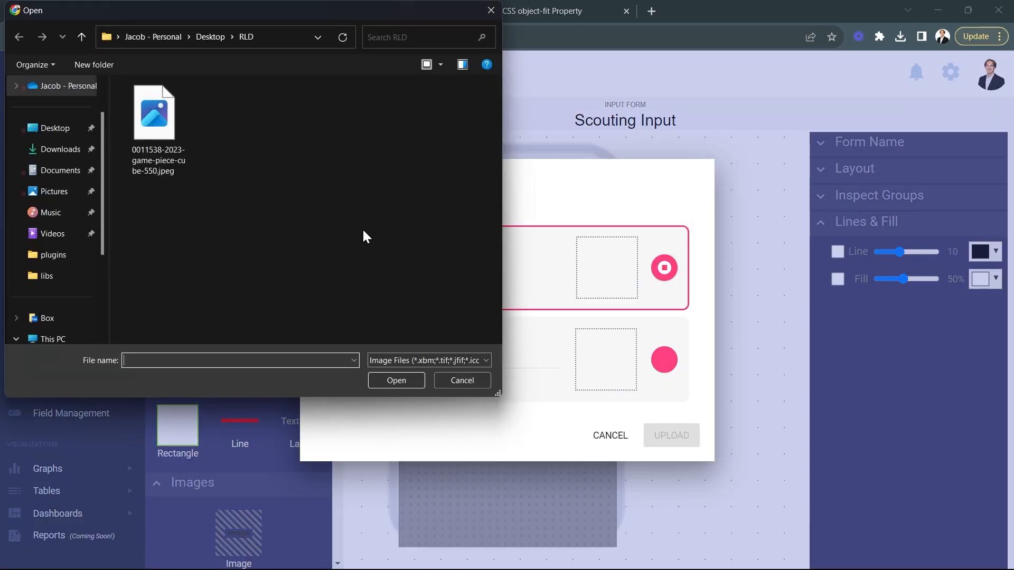
pyautogui.click(157, 136)
pyautogui.doubleClick(157, 139)
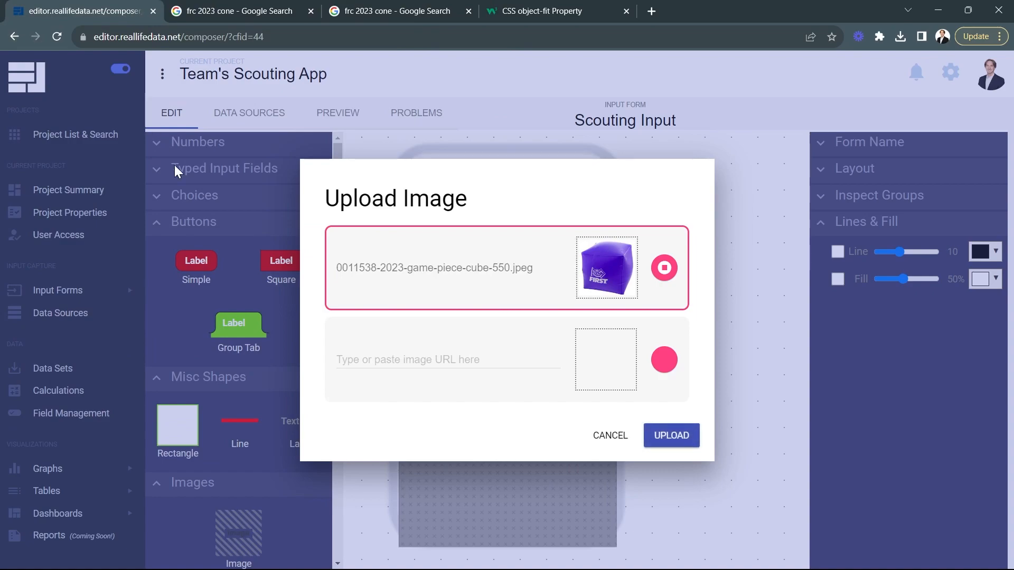
pyautogui.click(655, 442)
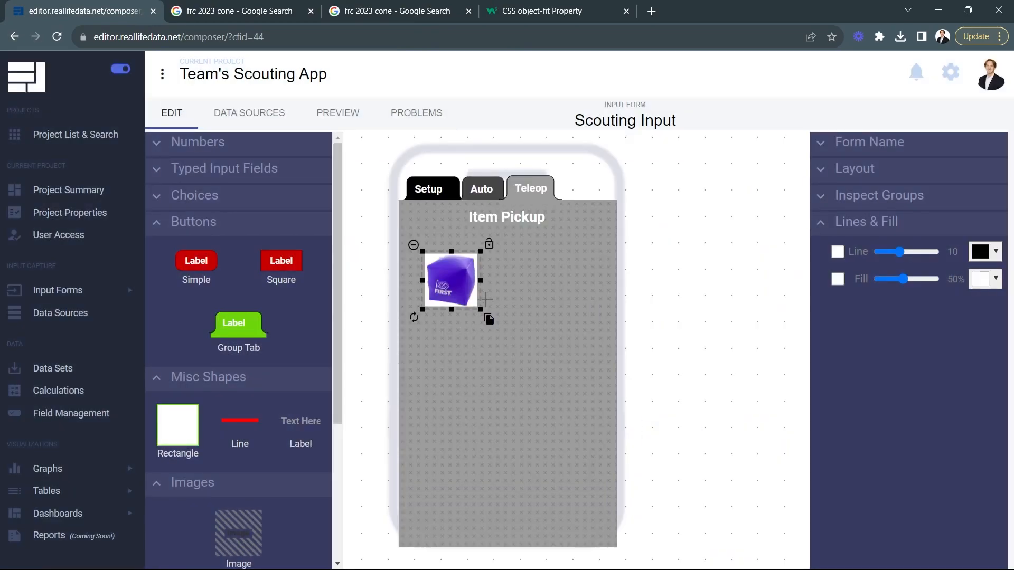
pyautogui.moveTo(457, 280); pyautogui.dragTo(579, 302)
pyautogui.moveTo(541, 271); pyautogui.dragTo(549, 276)
# Step: Copy the image address of the orange cone from the frc 2023 cone Google image results
pyautogui.click(248, 11)
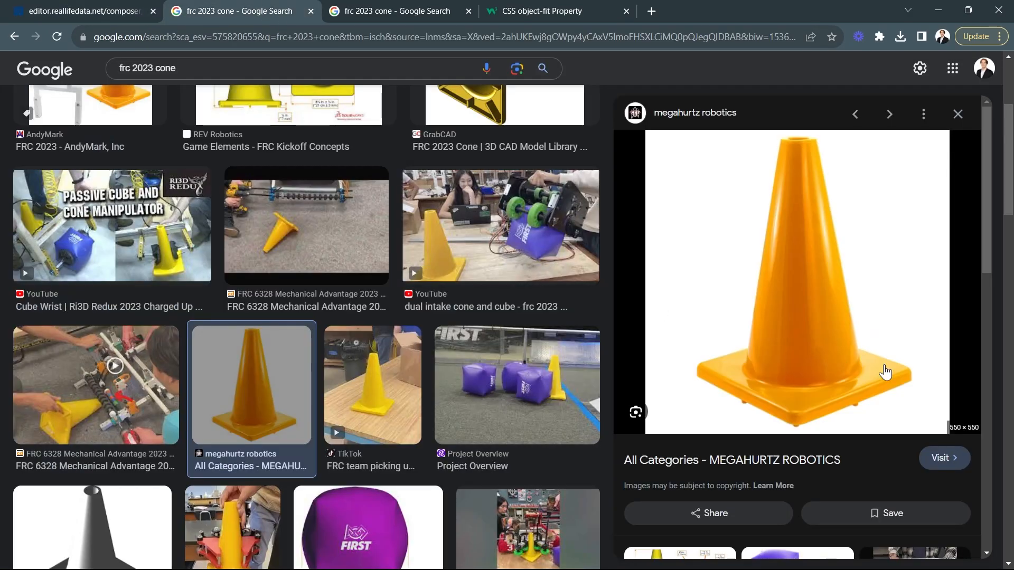
pyautogui.rightClick(786, 285)
pyautogui.click(847, 477)
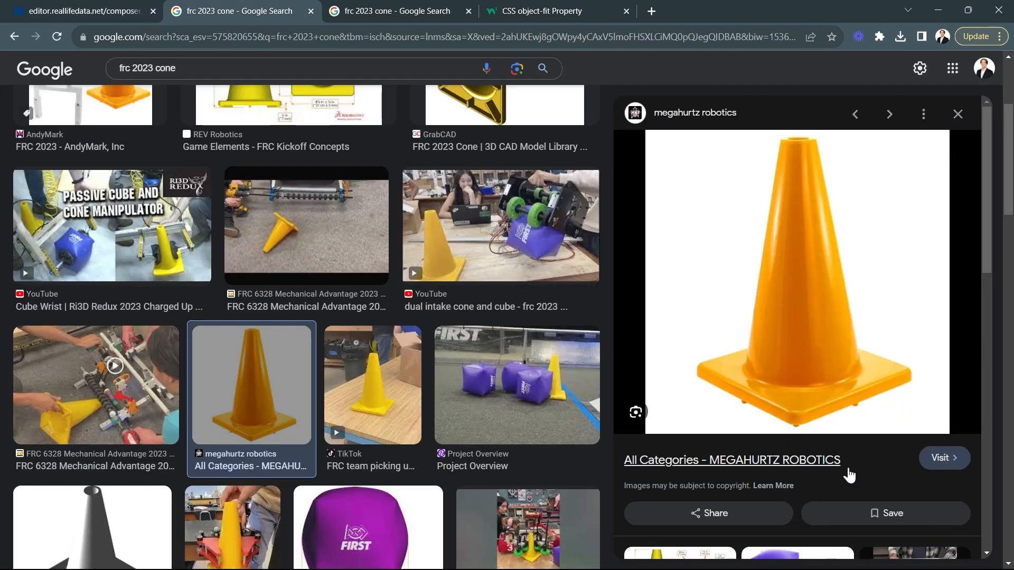
# Step: Return to the form editor and add an image to the Teleop group from the copied cone image URL
pyautogui.click(38, 6)
pyautogui.moveTo(225, 523); pyautogui.dragTo(445, 261)
pyautogui.click(426, 357)
pyautogui.hotkey('ctrl', 'v')
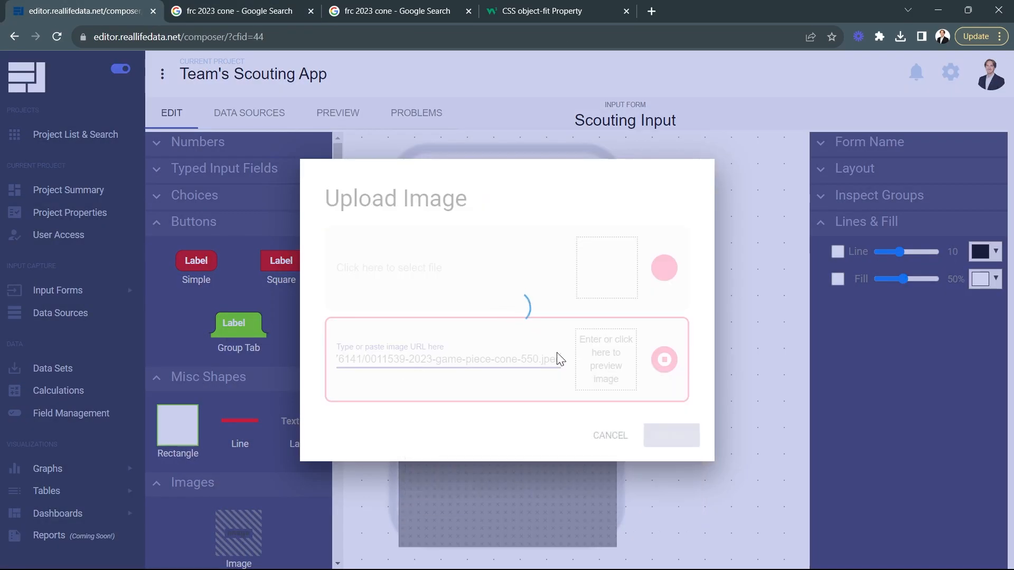
pyautogui.click(661, 433)
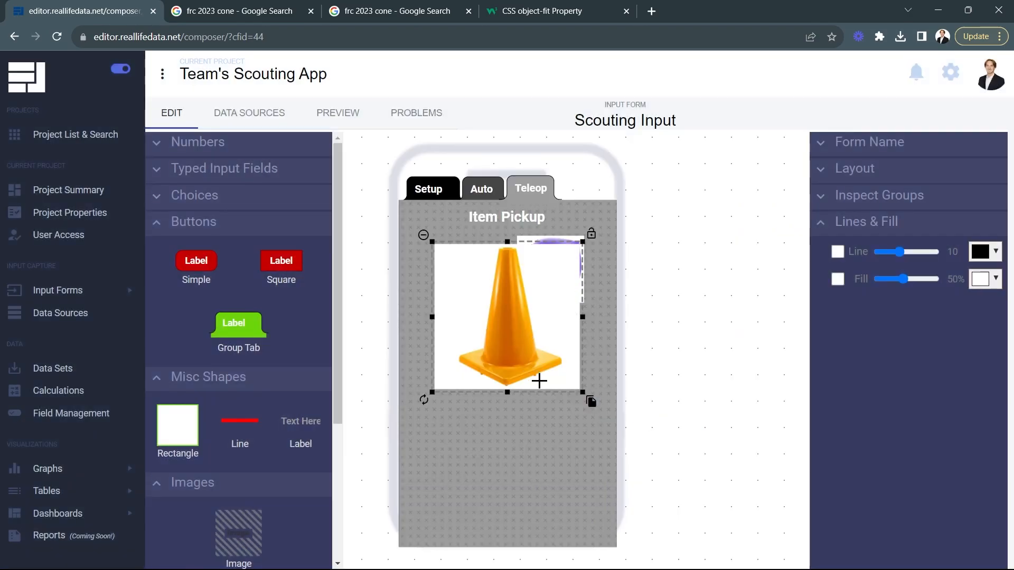
# Step: Shrink the cone image to about the cube image's size and place it to the cube's left
pyautogui.moveTo(579, 393); pyautogui.dragTo(555, 288)
pyautogui.click(550, 285)
pyautogui.click(706, 342)
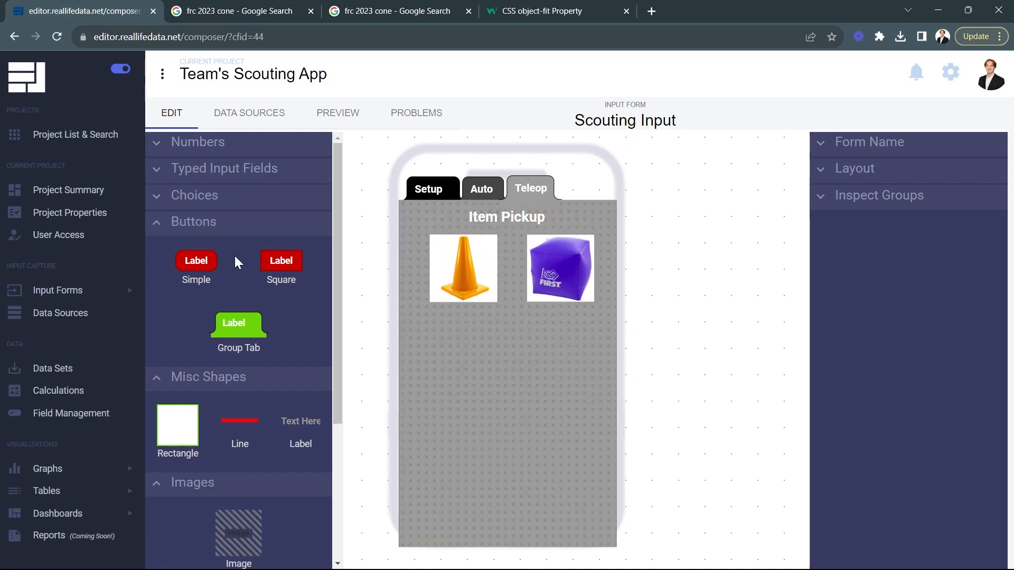
# Step: Add a square button over the cone image with no fill and a black outline of width 3
pyautogui.moveTo(296, 277); pyautogui.dragTo(451, 248)
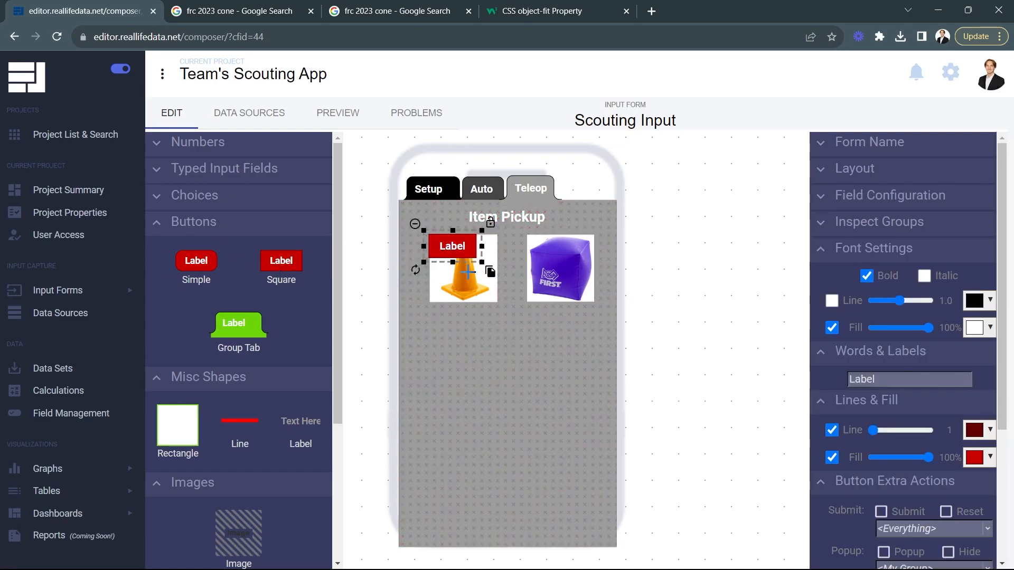
pyautogui.click(832, 457)
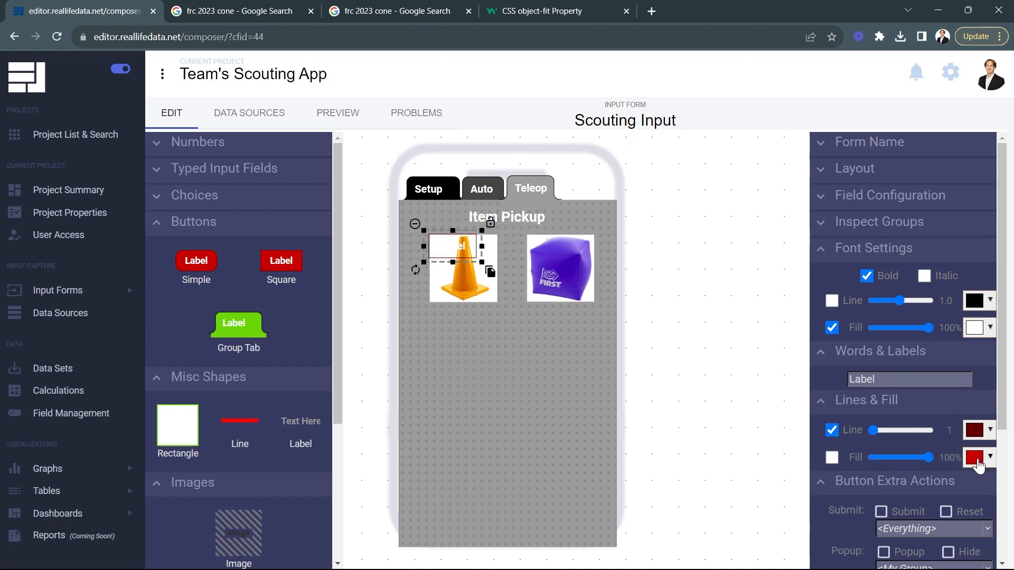
pyautogui.click(973, 432)
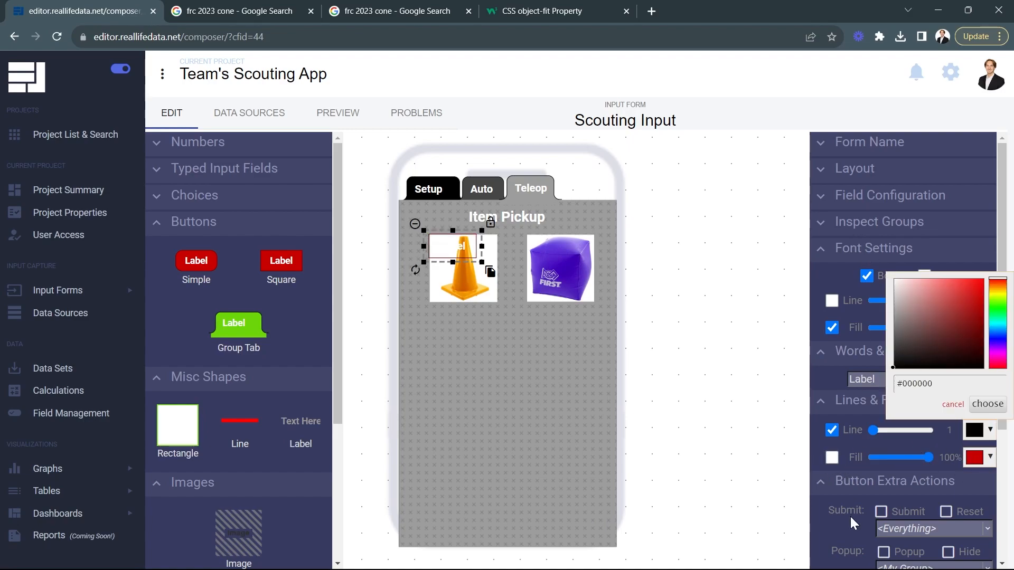
pyautogui.click(988, 404)
pyautogui.click(876, 430)
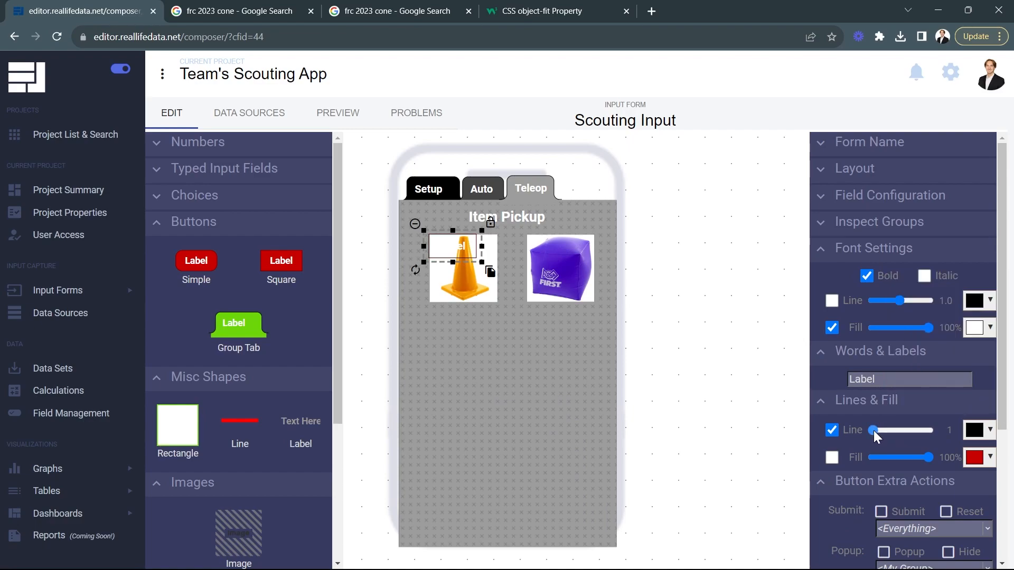
pyautogui.moveTo(876, 429); pyautogui.dragTo(878, 429)
# Step: Label the button over the cone Pickup Cone and set its text fill colour to #000000
pyautogui.doubleClick(867, 380)
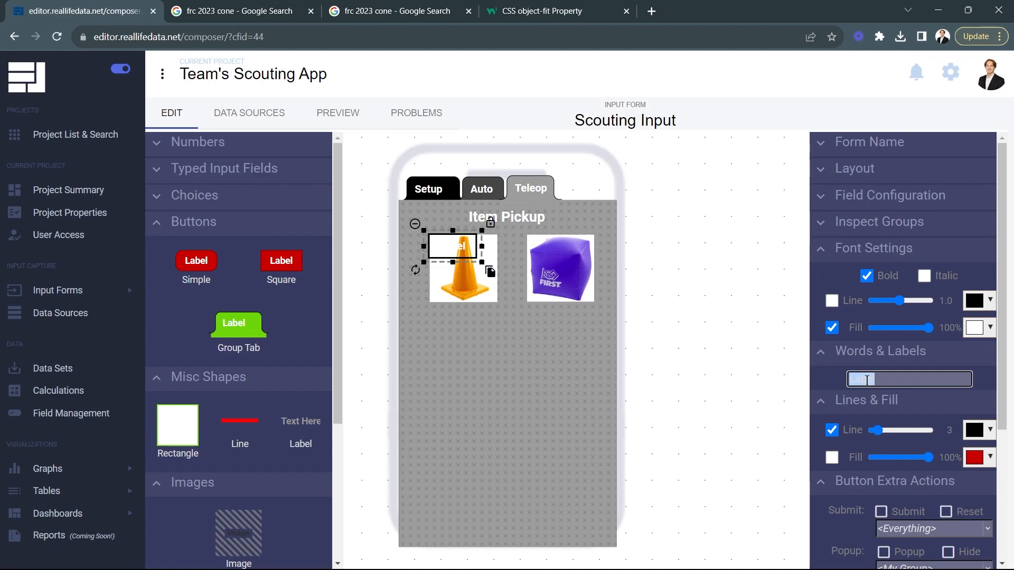
pyautogui.write('Pickup Cone')
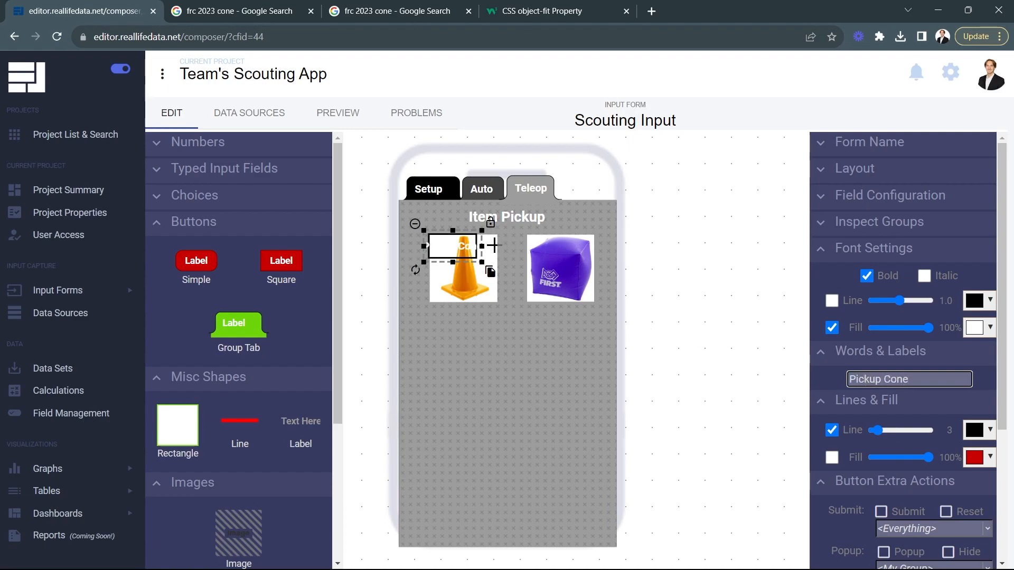
pyautogui.click(989, 329)
pyautogui.moveTo(930, 373); pyautogui.dragTo(930, 441)
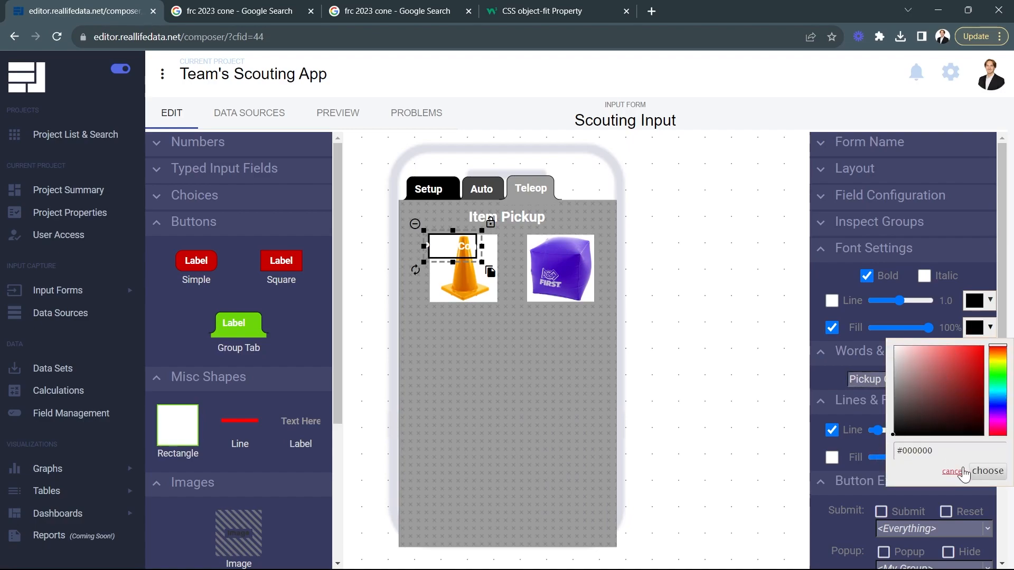
pyautogui.click(984, 471)
# Step: Resize and position the Pickup Cone button so its outline frames the whole cone image
pyautogui.moveTo(481, 245); pyautogui.dragTo(464, 272)
pyautogui.click(498, 246)
pyautogui.moveTo(465, 228); pyautogui.dragTo(464, 225)
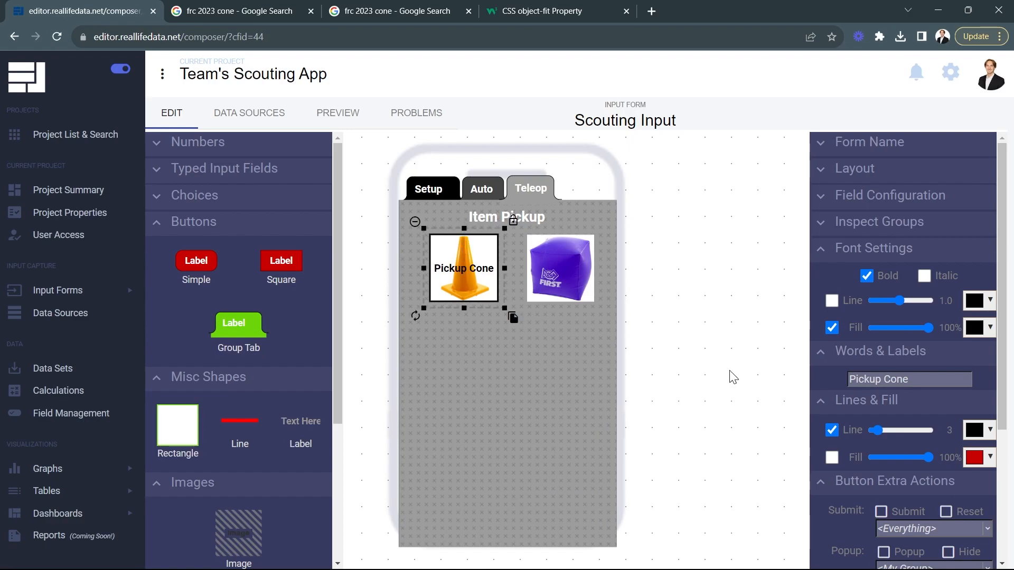
pyautogui.click(728, 376)
# Step: Duplicate the Pickup Cone button, place the copy over the cube image and label it Pickup Cube
pyautogui.click(447, 287)
pyautogui.moveTo(514, 318); pyautogui.dragTo(607, 316)
pyautogui.click(903, 380)
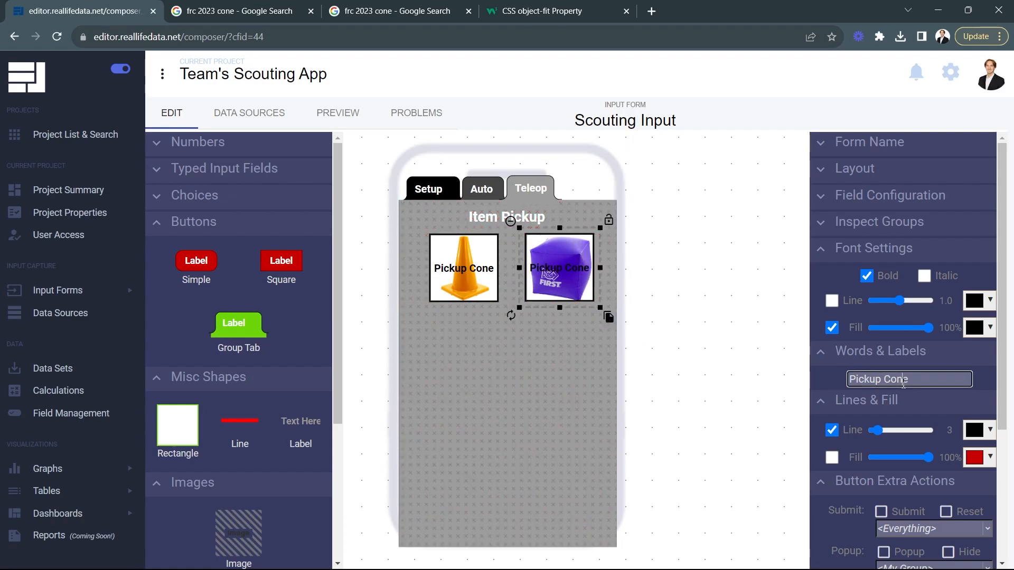
pyautogui.press('BackSpace')
pyautogui.press('BackSpace')
pyautogui.write('ub')
pyautogui.click(730, 357)
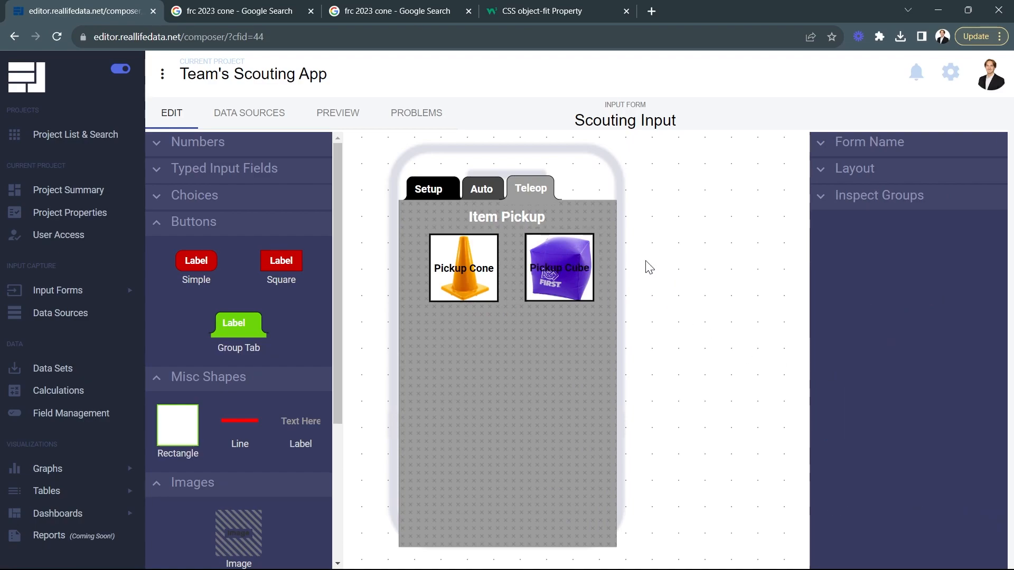
# Step: Rename the field of each pickup button to match its label in lowercase, pickup cube and pickup cone
pyautogui.click(562, 273)
pyautogui.click(846, 203)
pyautogui.click(890, 223)
pyautogui.doubleClick(889, 223)
pyautogui.write('pickup cu')
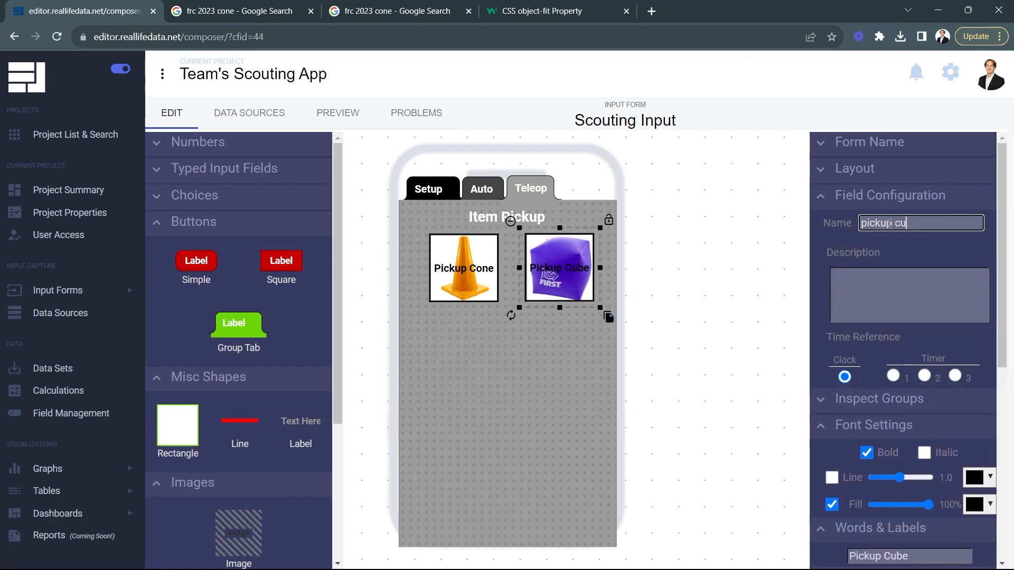
pyautogui.click(486, 248)
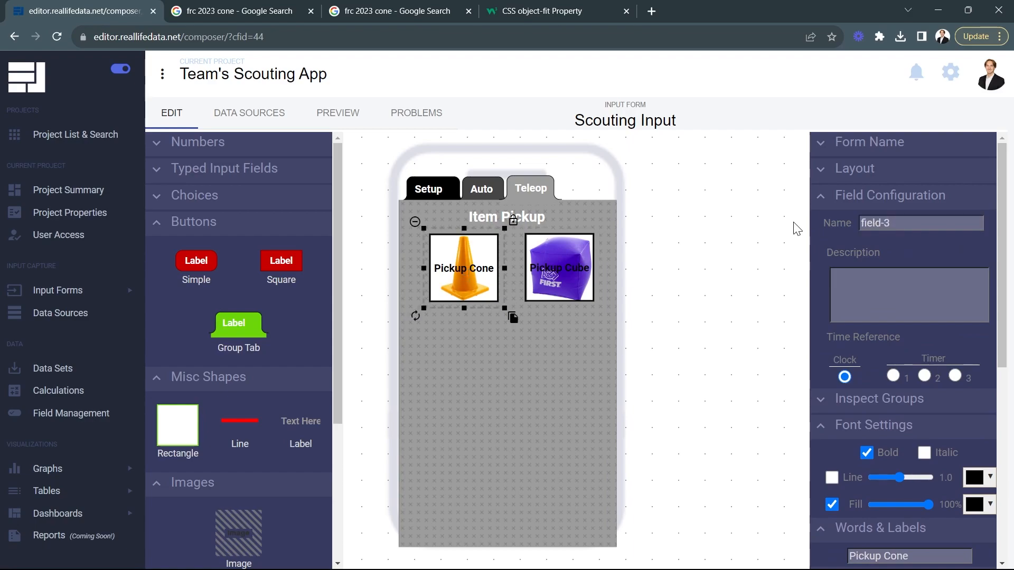
pyautogui.doubleClick(878, 216)
pyautogui.write('pick')
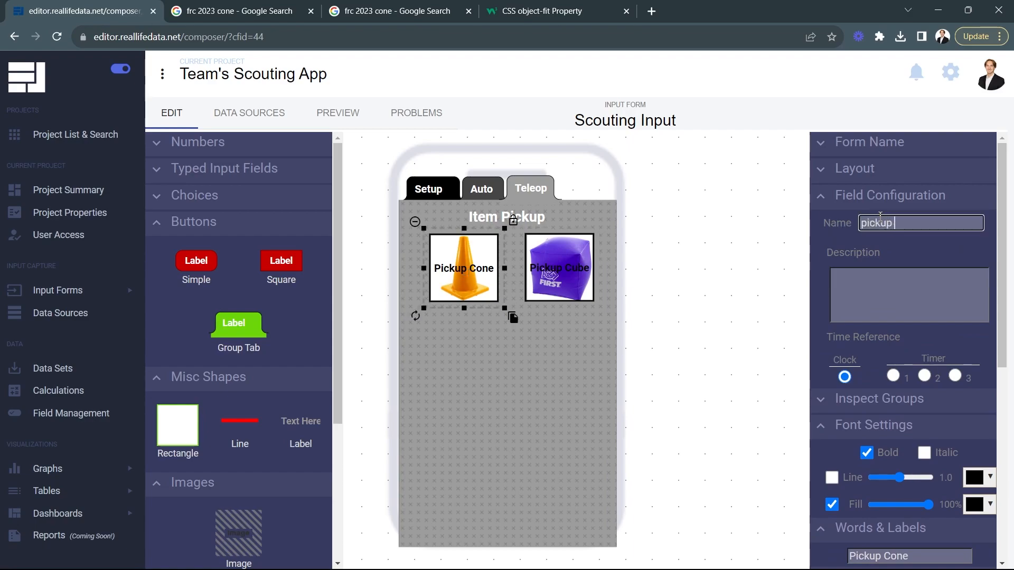
pyautogui.click(723, 249)
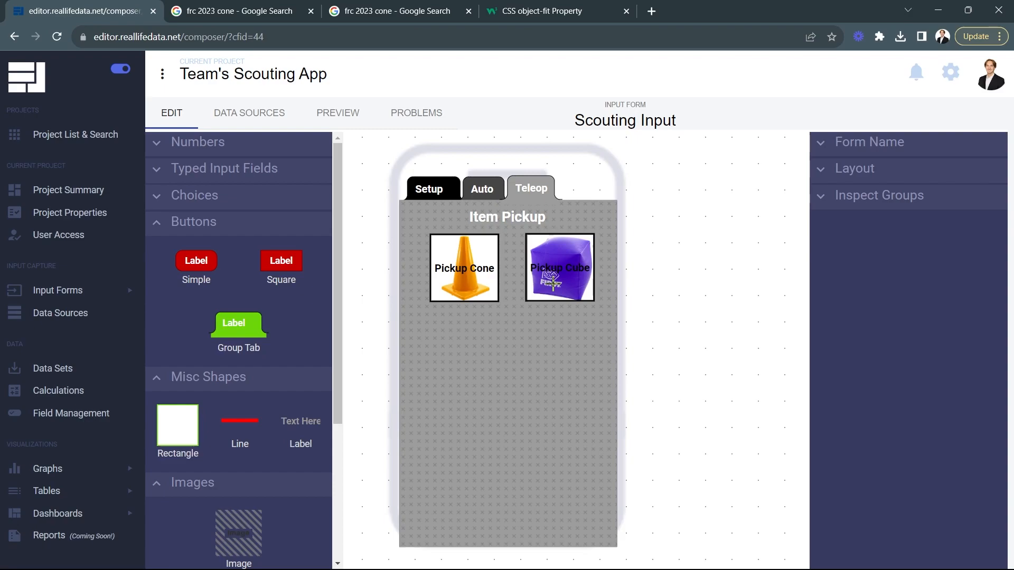
# Step: Add a new group over the form and enlarge it to cover the entire phone outline
pyautogui.scroll(-4, 262, 378)
pyautogui.moveTo(254, 478); pyautogui.dragTo(533, 264)
pyautogui.moveTo(602, 256); pyautogui.dragTo(631, 254)
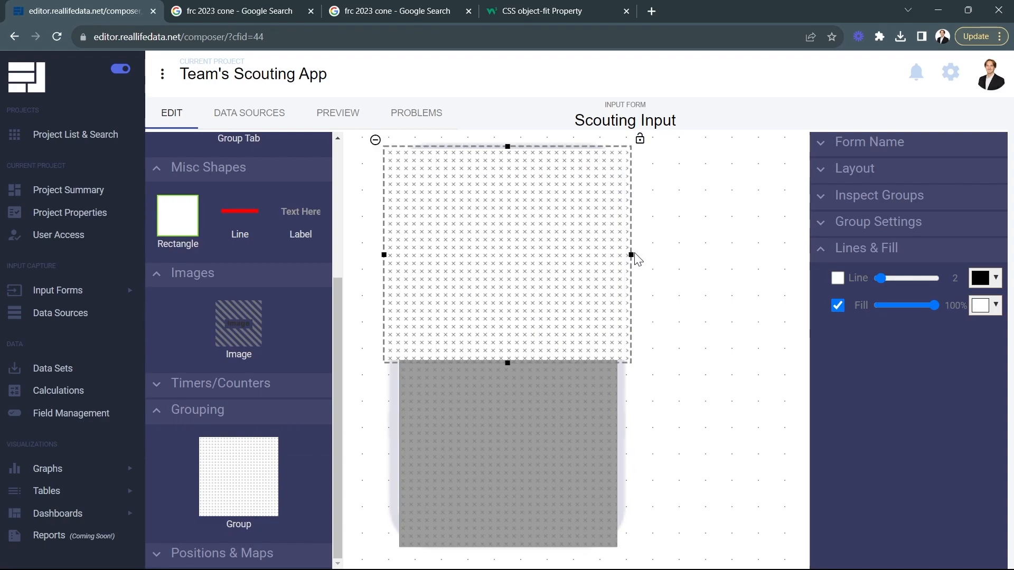
pyautogui.moveTo(508, 362); pyautogui.dragTo(507, 559)
# Step: Fill the new full-screen group with black at 50% opacity
pyautogui.click(985, 305)
pyautogui.click(934, 344)
pyautogui.moveTo(935, 353); pyautogui.dragTo(973, 423)
pyautogui.click(987, 448)
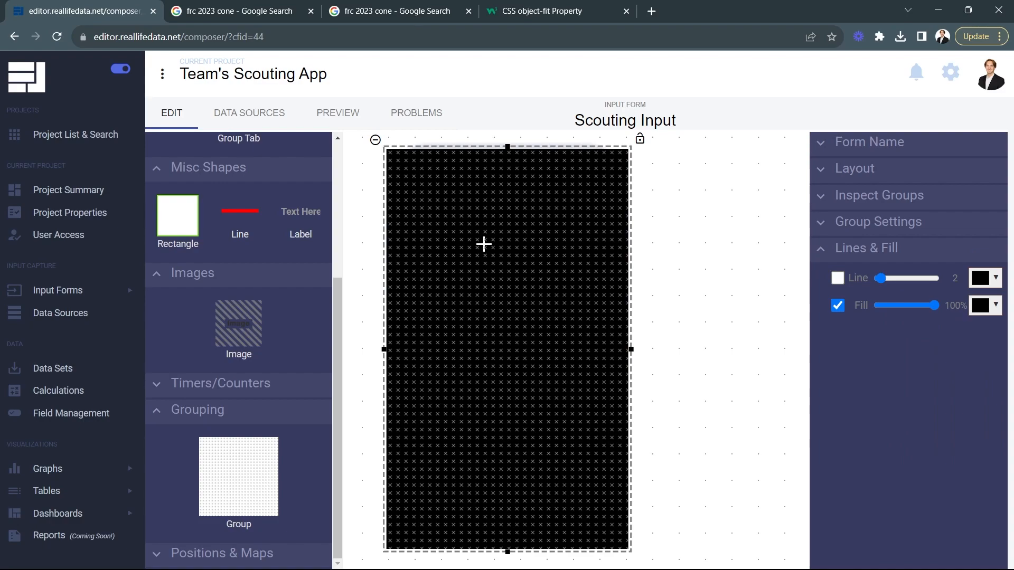
pyautogui.moveTo(933, 305); pyautogui.dragTo(904, 305)
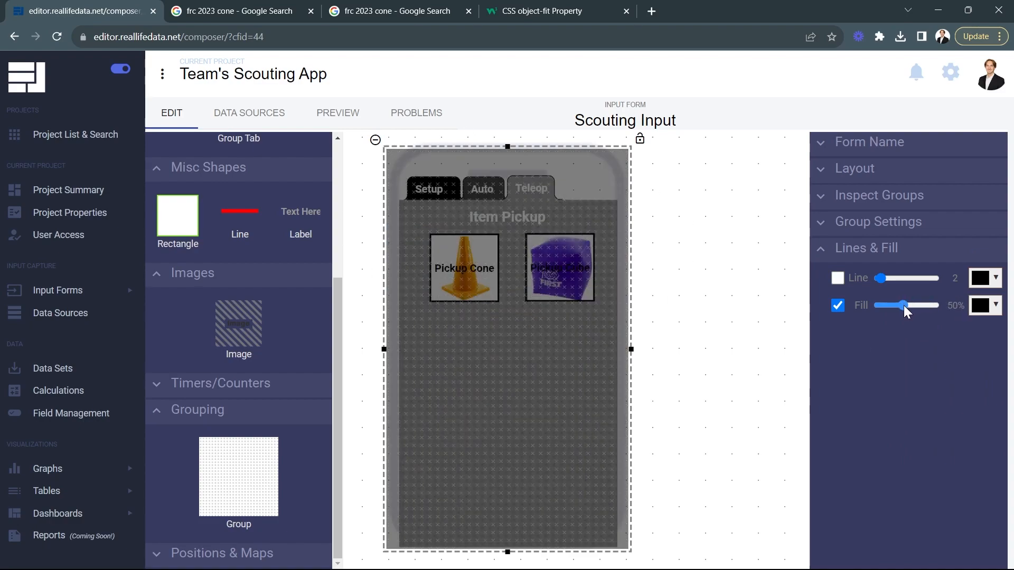
pyautogui.click(733, 315)
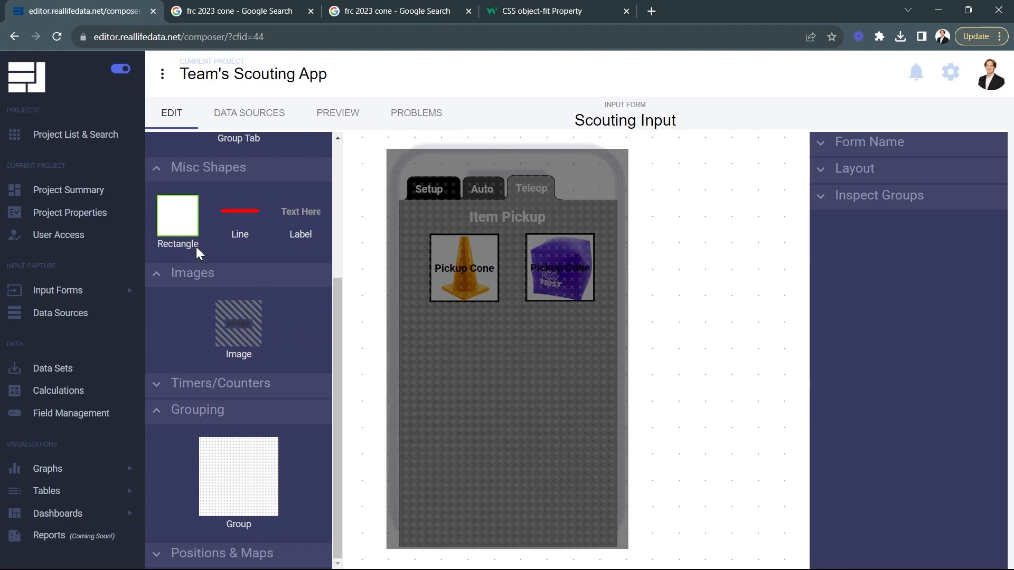
# Step: Add a white rectangle to the dark overlay group and set its outline colour to #000000
pyautogui.moveTo(175, 215); pyautogui.dragTo(443, 309)
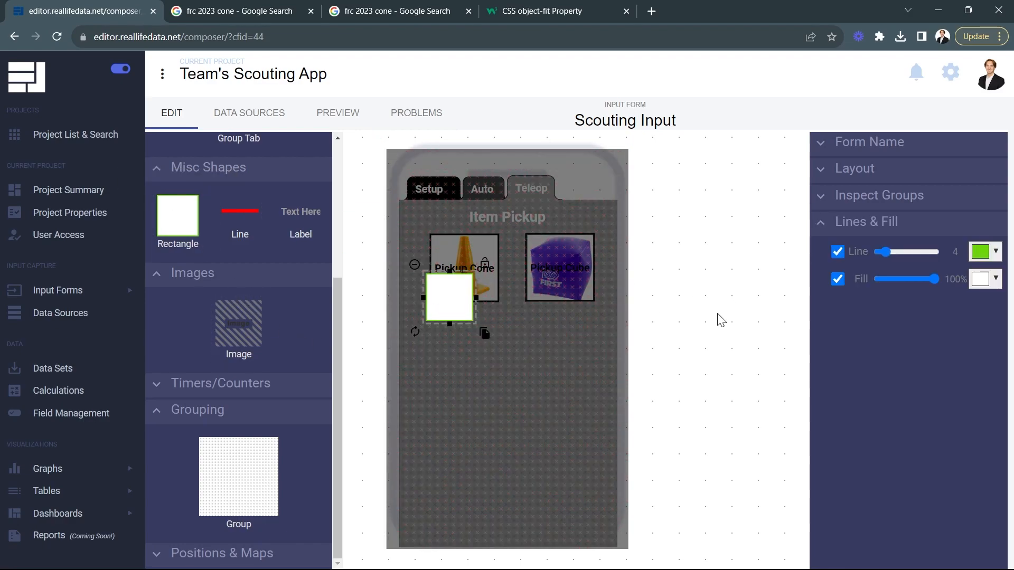
pyautogui.click(995, 253)
pyautogui.click(913, 270)
pyautogui.moveTo(909, 275); pyautogui.dragTo(895, 359)
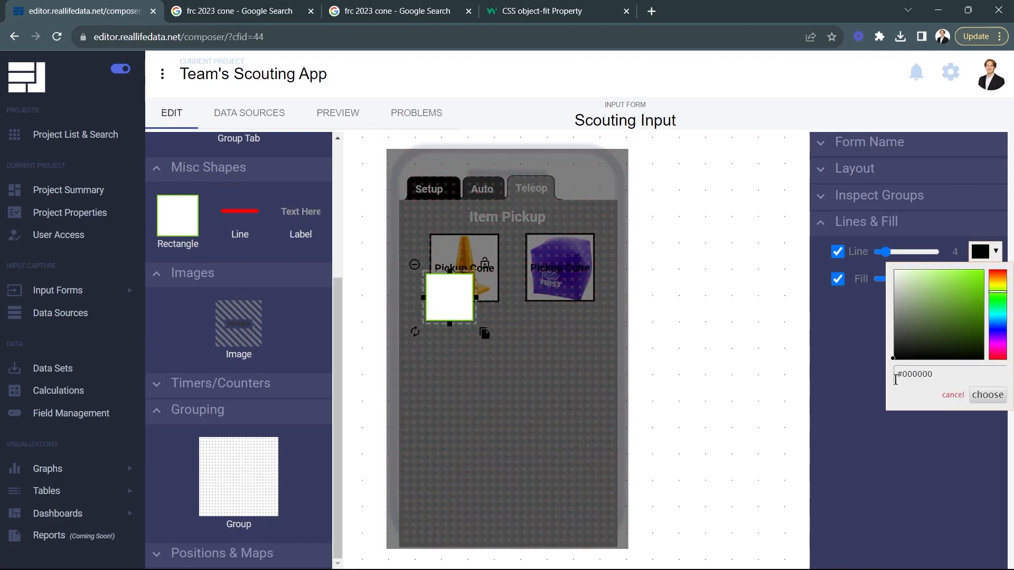
pyautogui.click(987, 395)
# Step: Enlarge the white rectangle into a large popup panel centred across the overlay, starting just below Item Pickup
pyautogui.moveTo(476, 297); pyautogui.dragTo(562, 256)
pyautogui.moveTo(506, 282); pyautogui.dragTo(509, 446)
pyautogui.moveTo(511, 356); pyautogui.dragTo(515, 372)
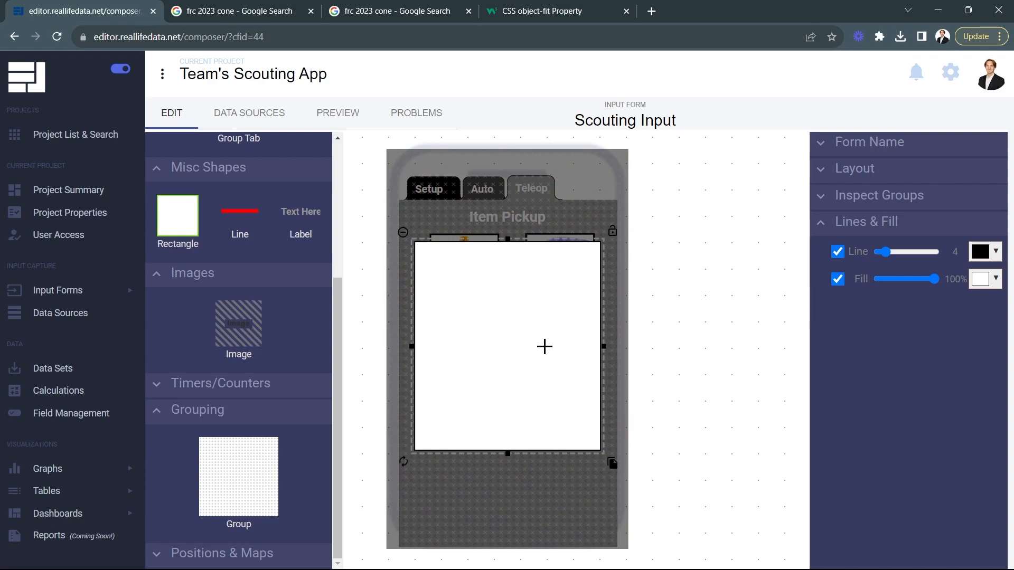
pyautogui.click(693, 337)
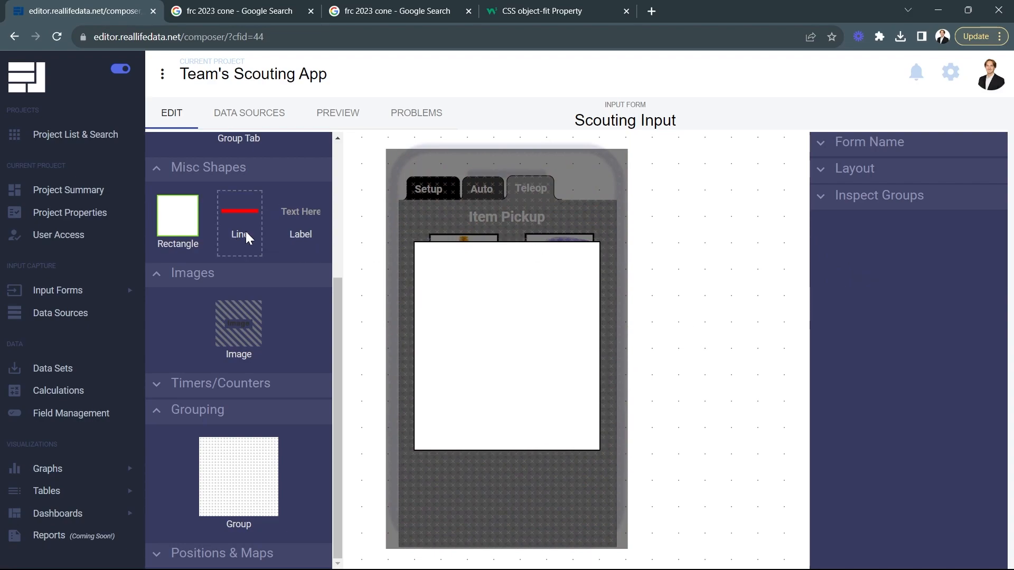
# Step: Add a text label reading Pickup Cone, enlarged and centred along the white panel's upper edge
pyautogui.moveTo(297, 220); pyautogui.dragTo(485, 264)
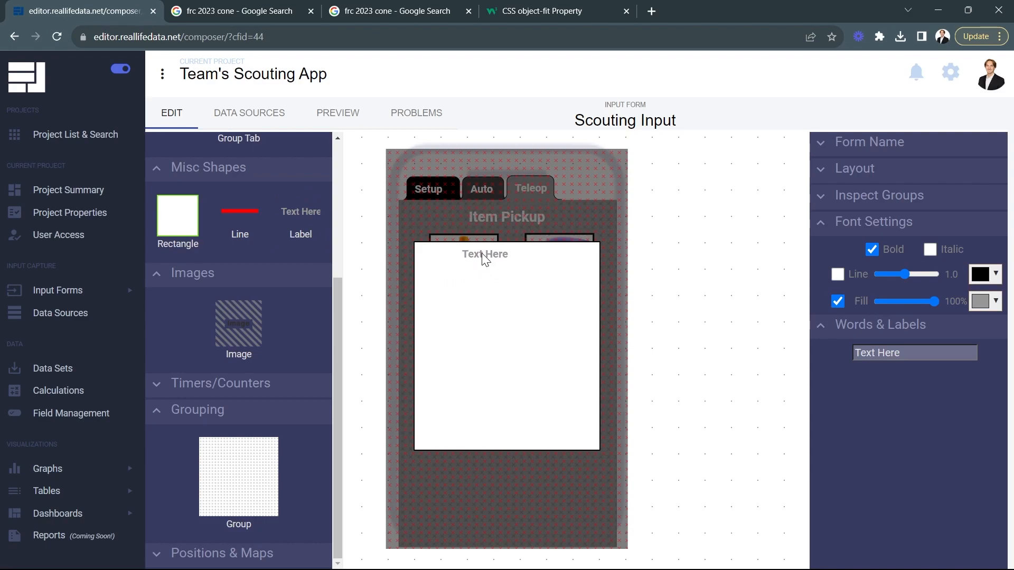
pyautogui.tripleClick(894, 353)
pyautogui.write('Pickup Cone')
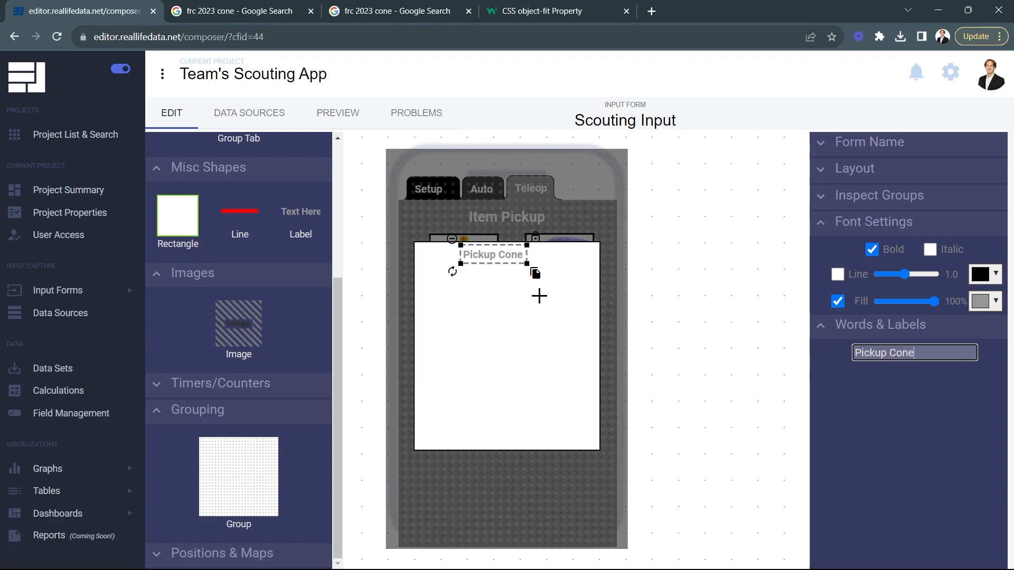
pyautogui.moveTo(528, 262); pyautogui.dragTo(547, 270)
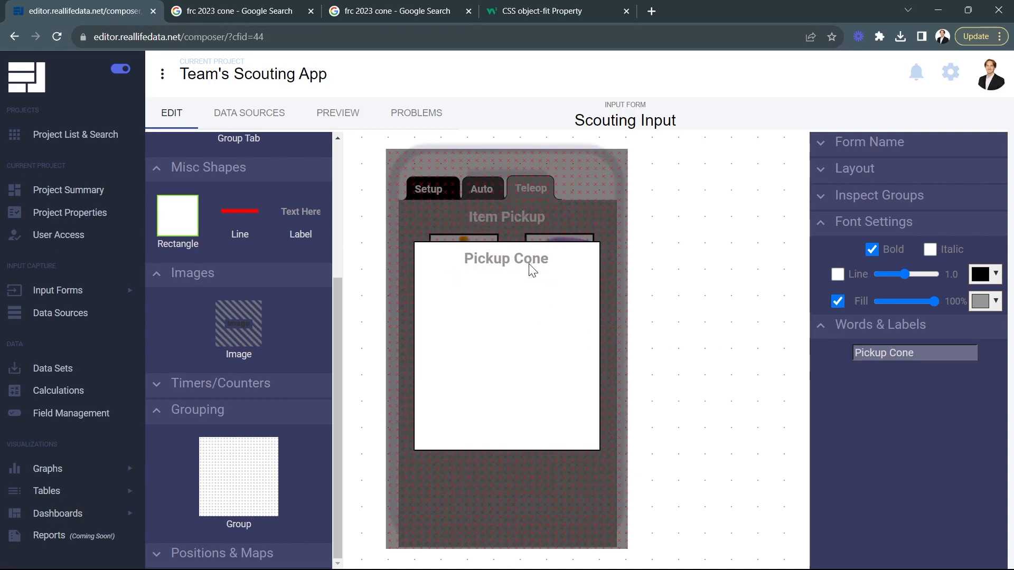
pyautogui.click(731, 353)
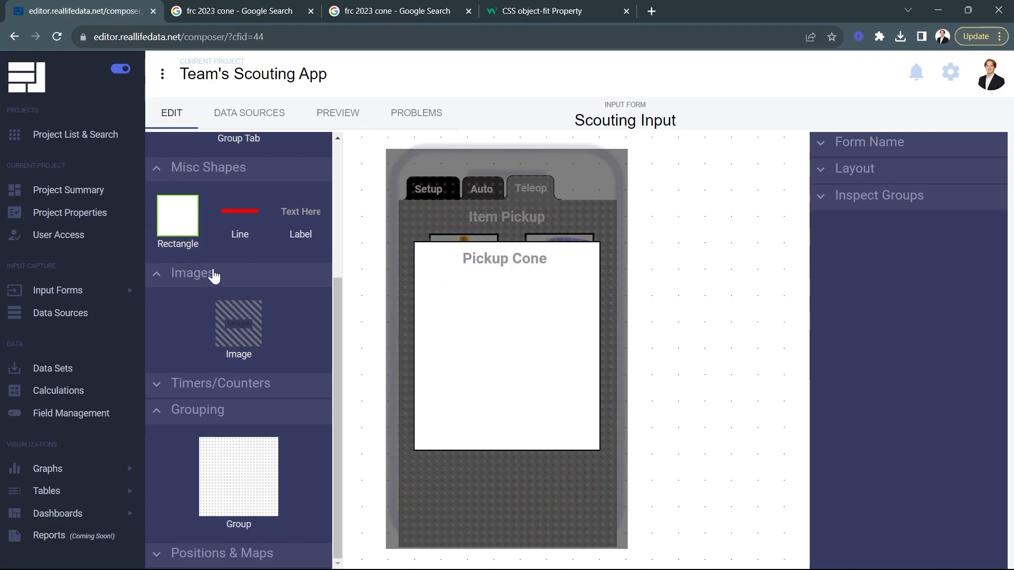
# Step: Add a square button below the panel's title, with the field name dropped cone and the label Dropped
pyautogui.scroll(4, 299, 317)
pyautogui.moveTo(274, 275); pyautogui.dragTo(444, 294)
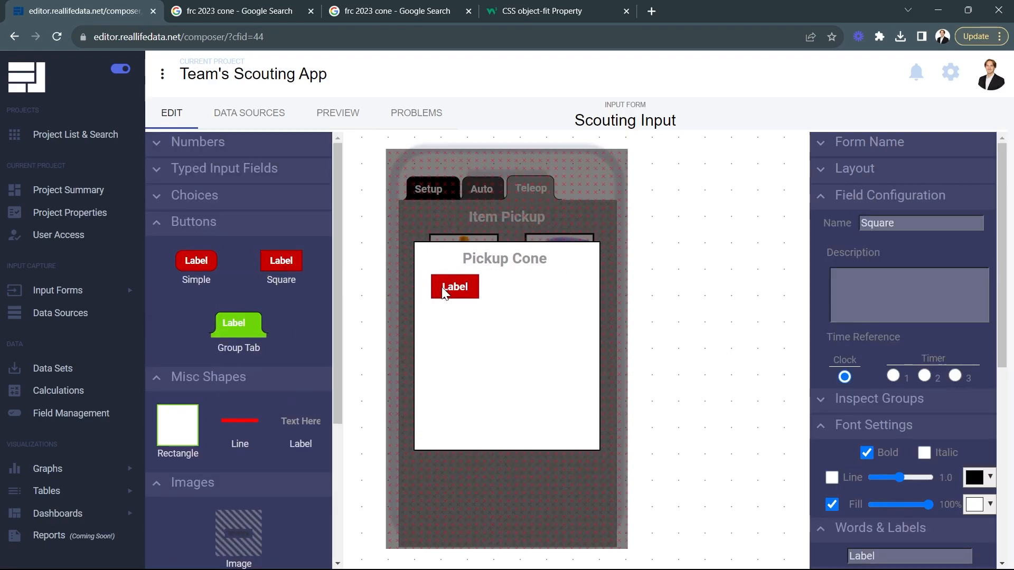
pyautogui.click(878, 221)
pyautogui.write('dropped')
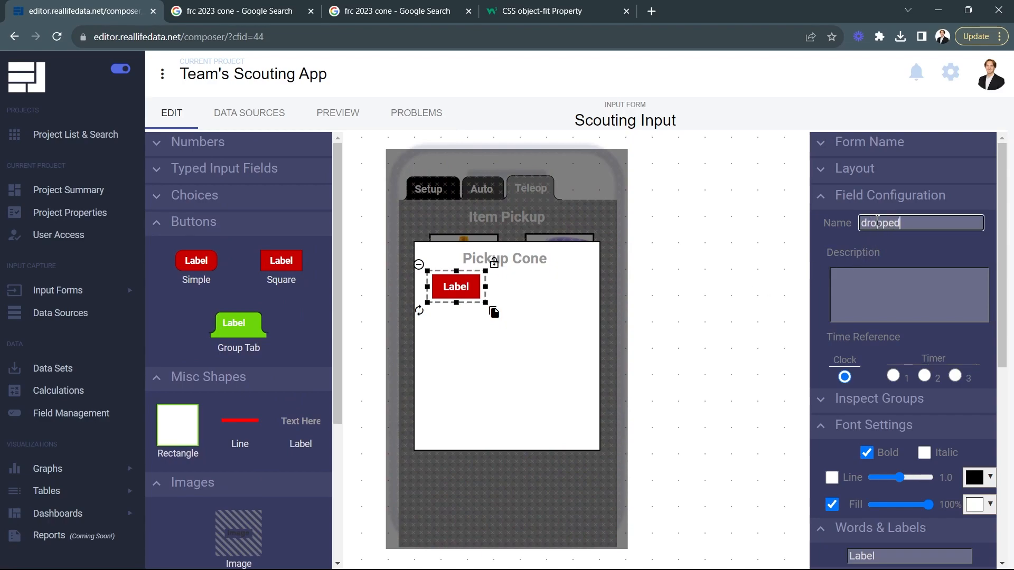
pyautogui.write(' cone')
pyautogui.press('Return')
pyautogui.scroll(-4, 882, 545)
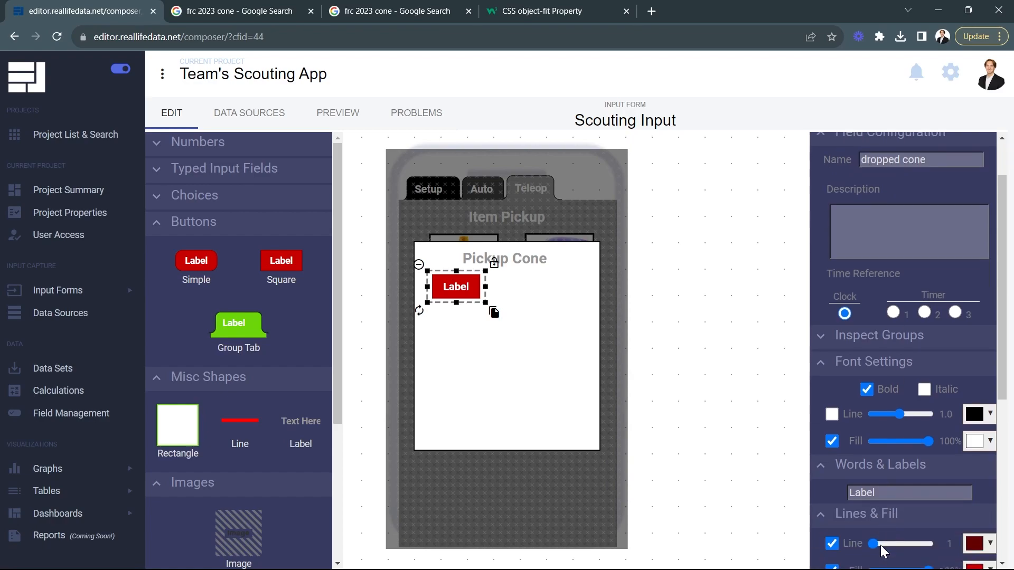
pyautogui.click(872, 357)
pyautogui.write('Dropped')
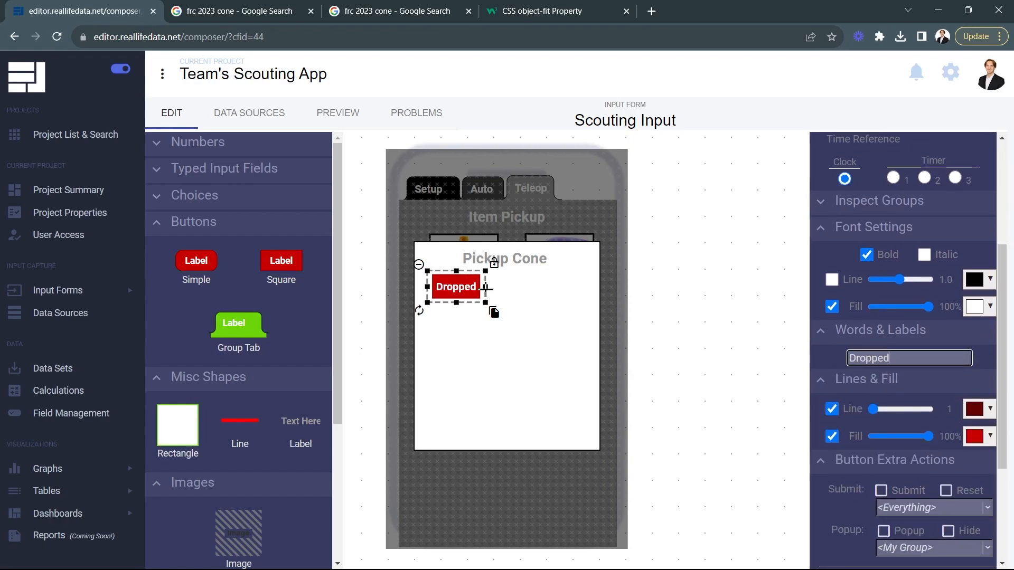
# Step: Widen the Dropped button and duplicate it beside itself, with field name passed off cone and label Passed Off
pyautogui.moveTo(485, 287); pyautogui.dragTo(582, 314)
pyautogui.doubleClick(893, 224)
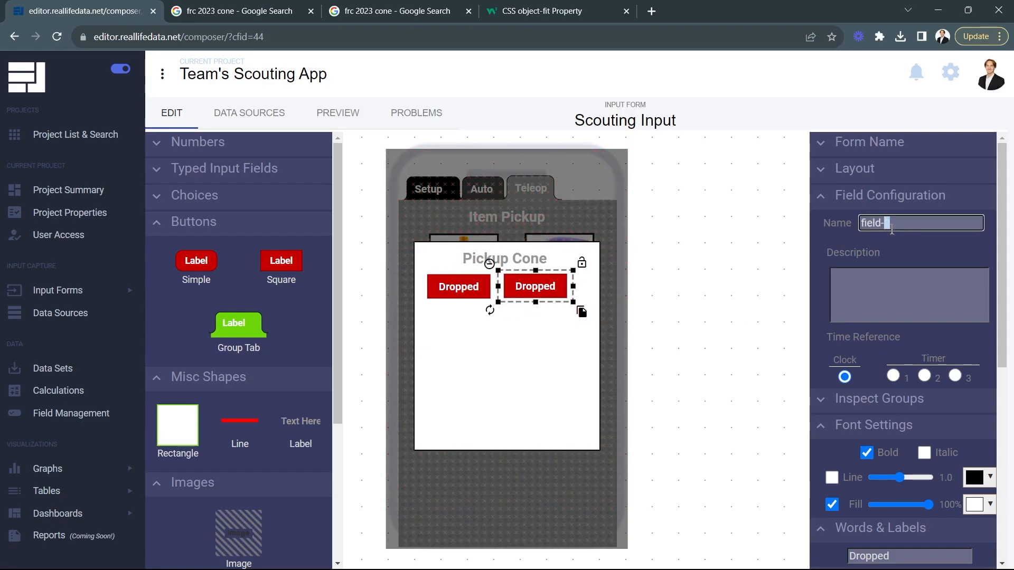
pyautogui.write('passed off cone')
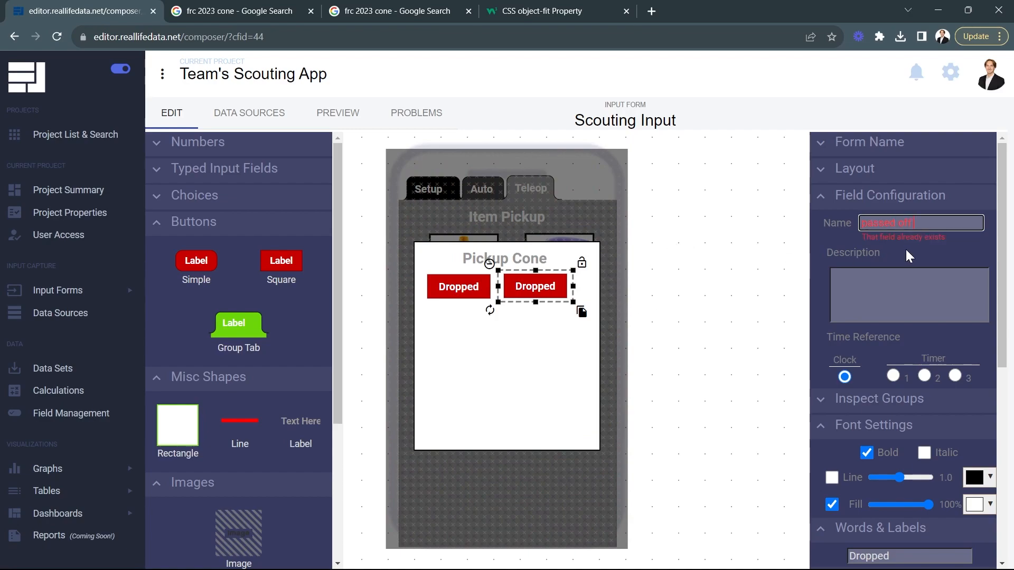
pyautogui.scroll(-3, 859, 549)
pyautogui.doubleClick(890, 424)
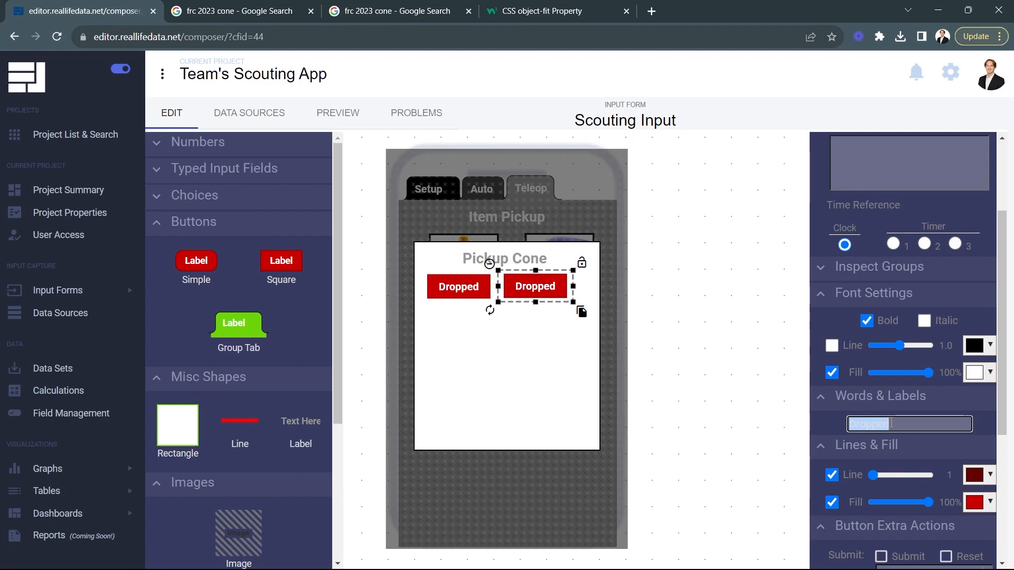
pyautogui.write('Passed Off')
pyautogui.click(746, 391)
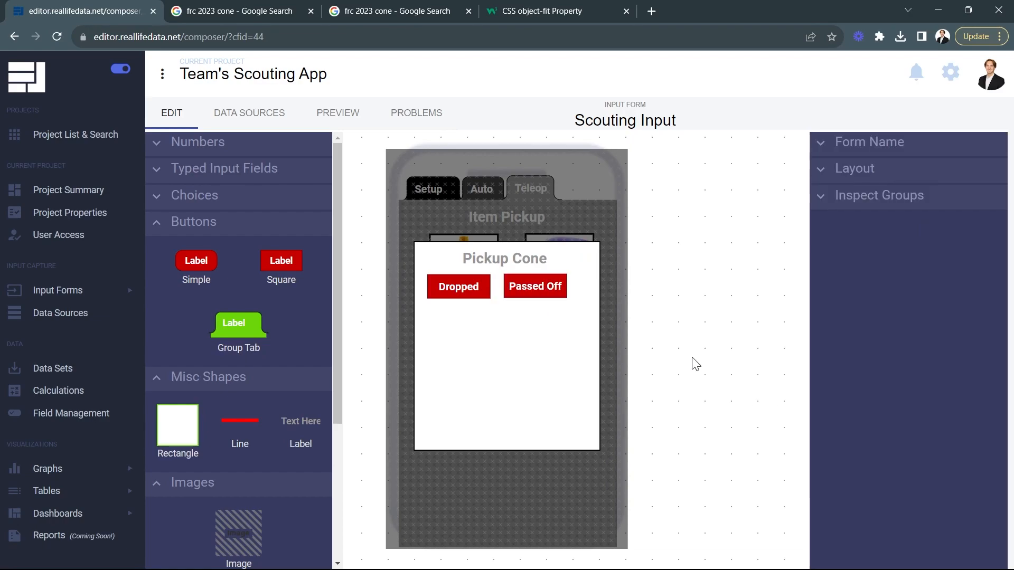
# Step: Space the Dropped and Passed Off buttons evenly in one row across the white panel
pyautogui.moveTo(536, 289); pyautogui.dragTo(552, 294)
pyautogui.click(471, 287)
pyautogui.moveTo(472, 287); pyautogui.dragTo(478, 287)
pyautogui.click(728, 320)
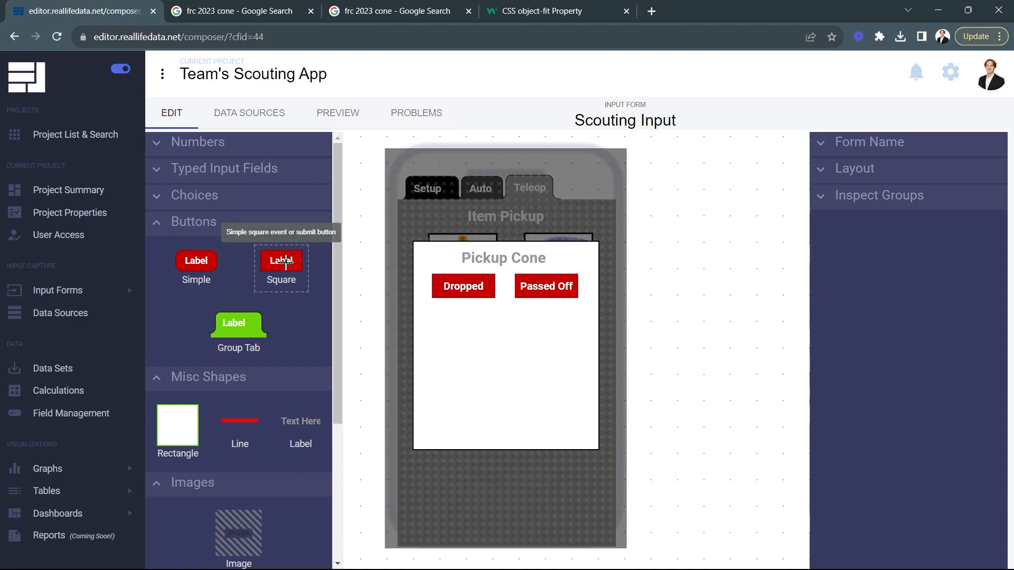
# Step: Add a square button below the Dropped button on the white panel and label it Left High
pyautogui.moveTo(286, 262); pyautogui.dragTo(459, 332)
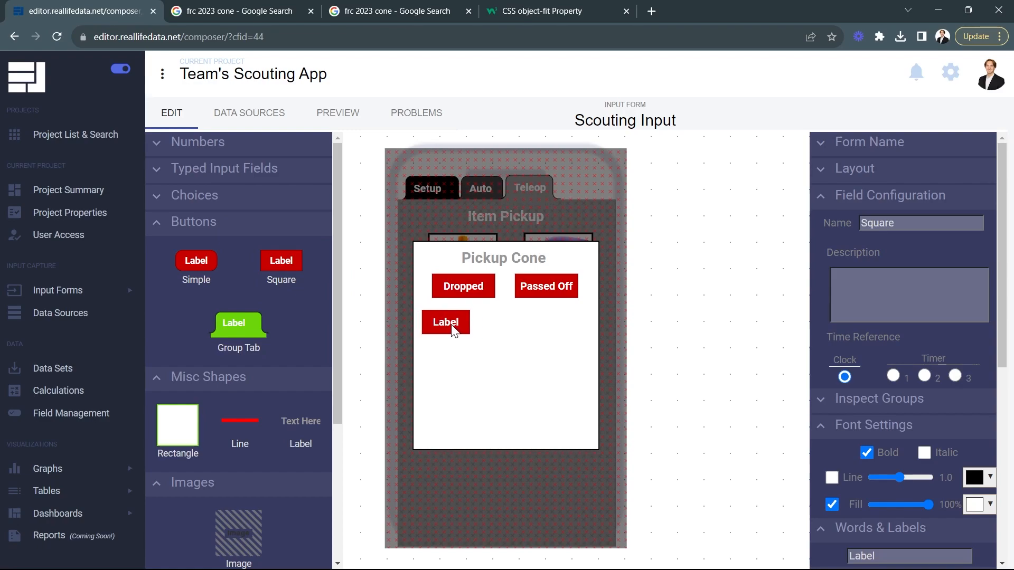
pyautogui.moveTo(476, 325); pyautogui.dragTo(483, 324)
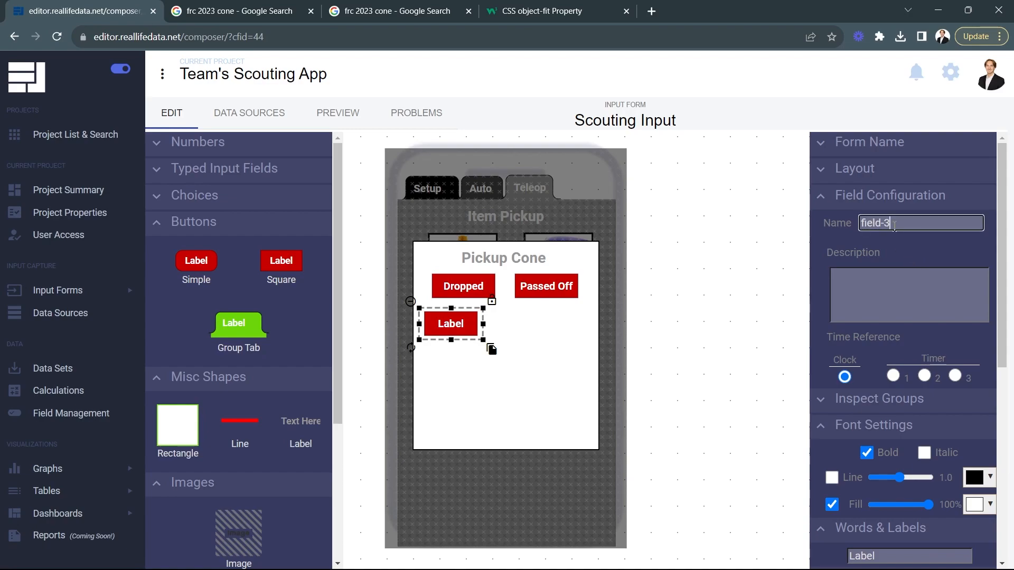
pyautogui.scroll(-5, 870, 302)
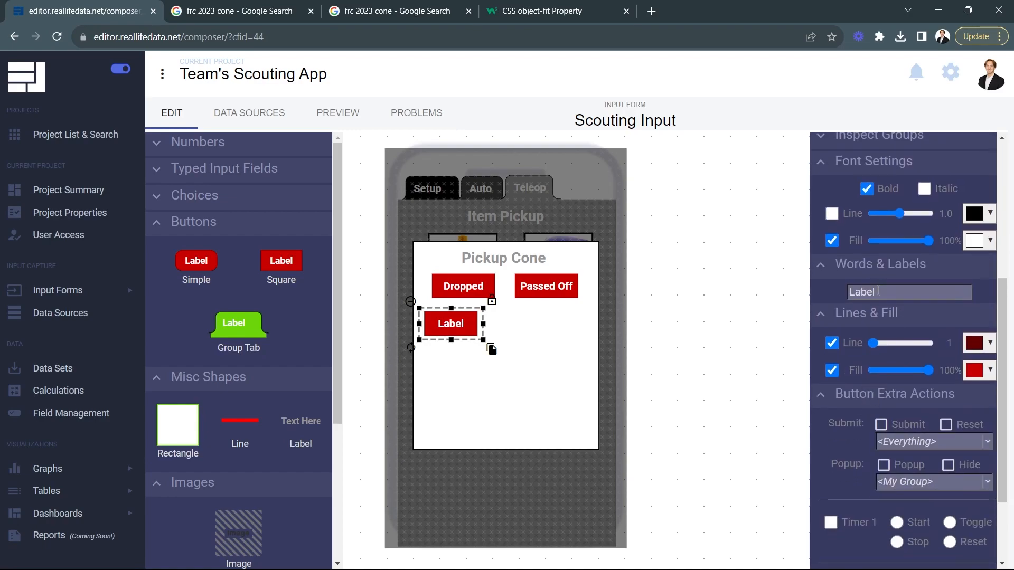
pyautogui.doubleClick(878, 290)
pyautogui.write('H')
pyautogui.press('BackSpace')
pyautogui.write('Left High')
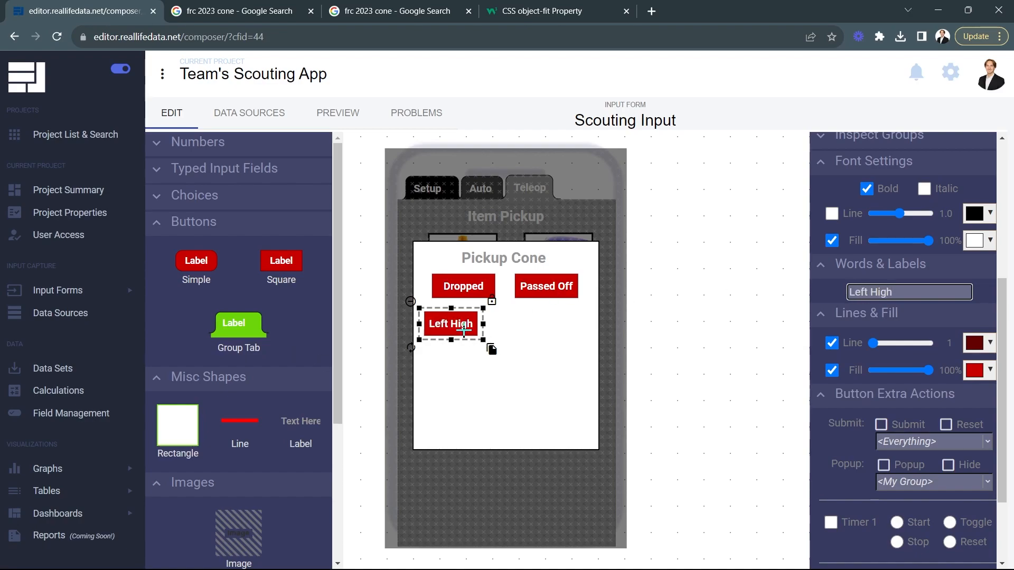
pyautogui.click(460, 334)
pyautogui.click(459, 329)
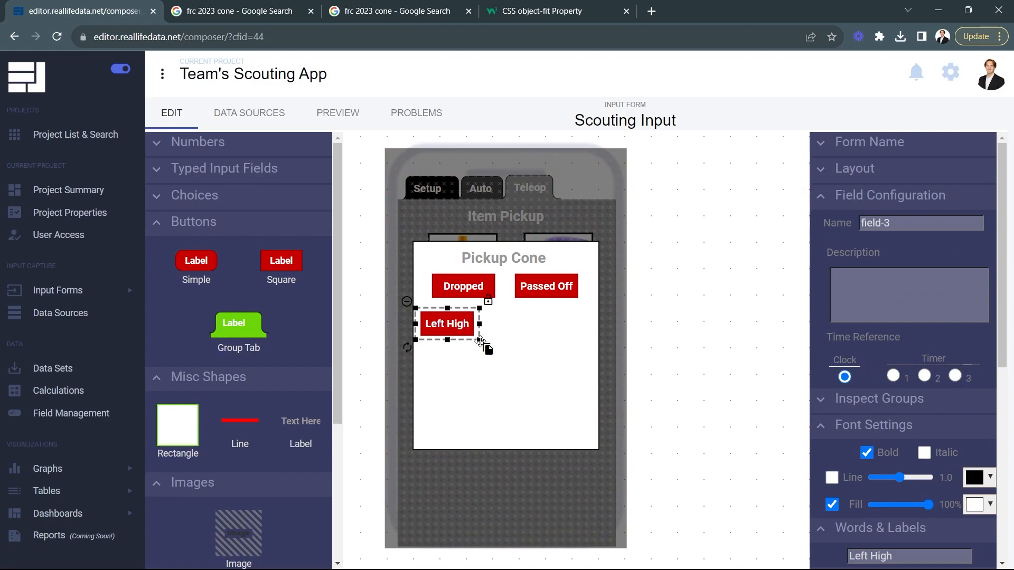
# Step: Duplicate the Left High button beside itself and label the copy Mid High
pyautogui.click(487, 346)
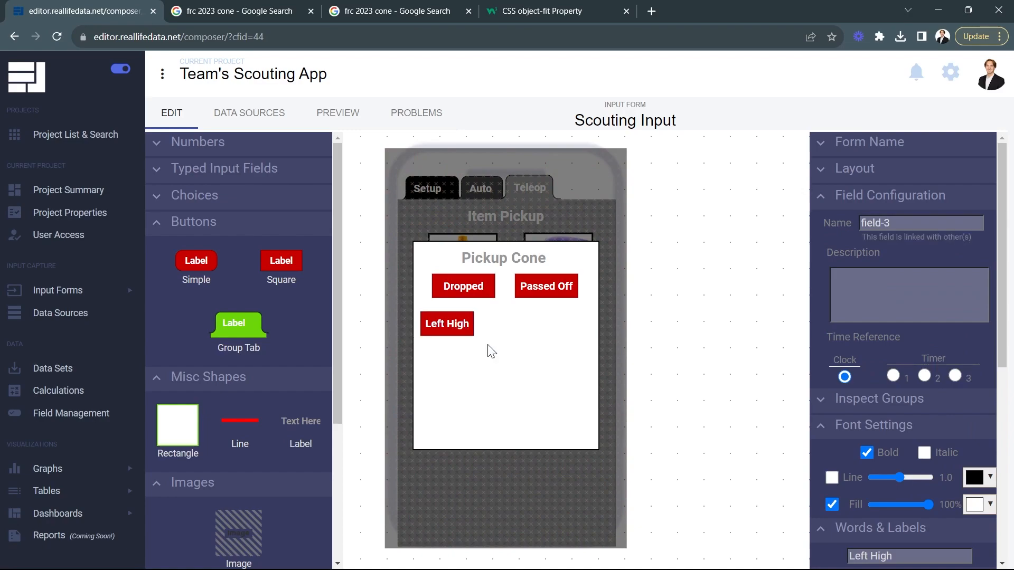
pyautogui.click(552, 350)
pyautogui.scroll(-6, 894, 379)
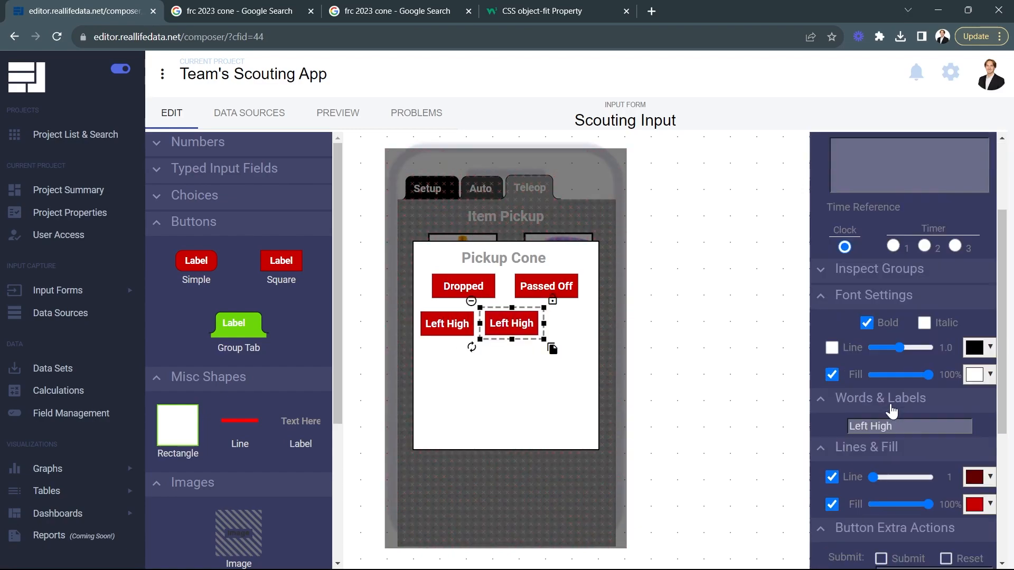
pyautogui.click(873, 223)
pyautogui.moveTo(872, 224); pyautogui.dragTo(857, 226)
pyautogui.write('Mid High')
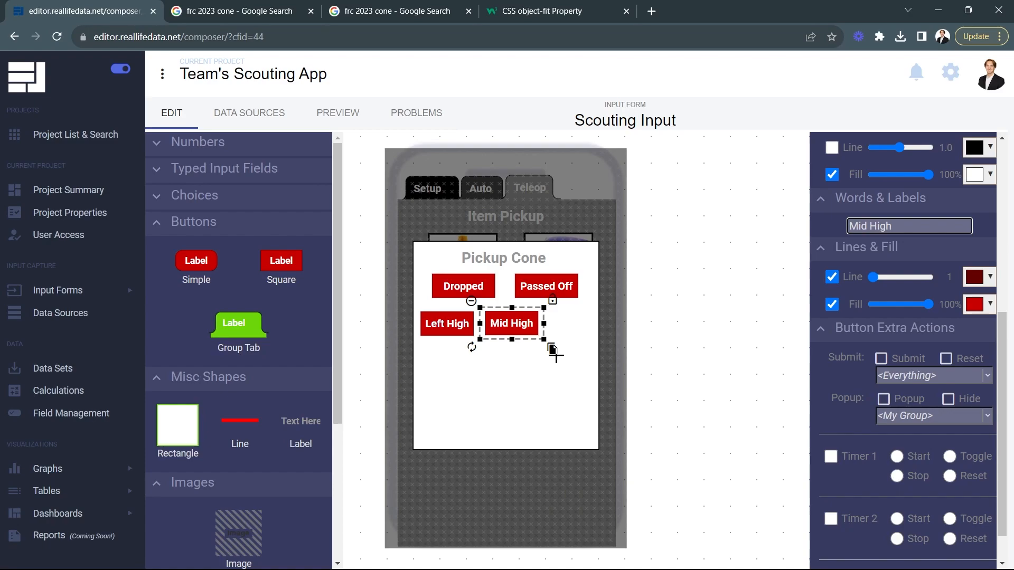
# Step: Duplicate the Mid High button beside itself, with field name cone right high and label Right High
pyautogui.moveTo(552, 348); pyautogui.dragTo(610, 348)
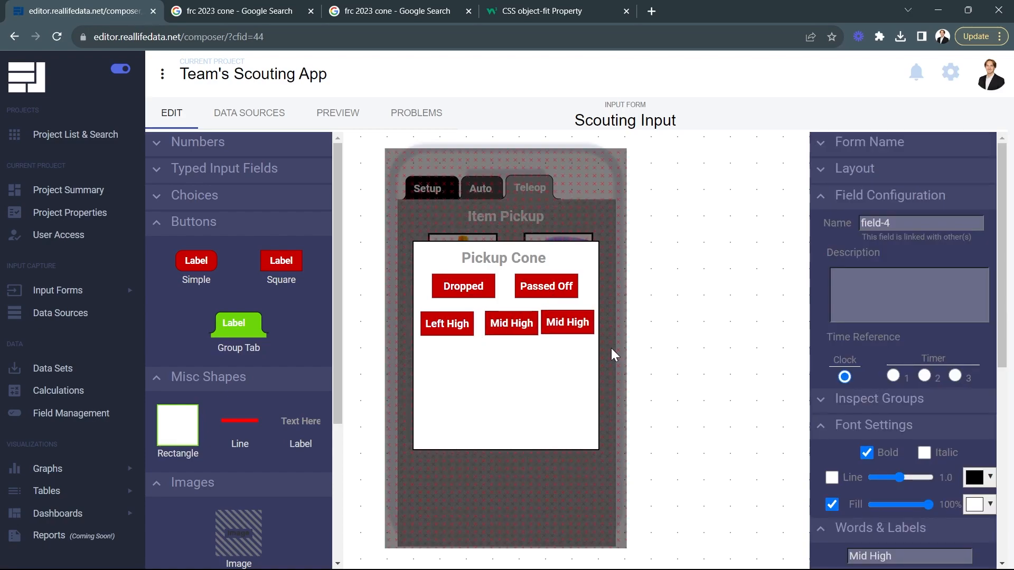
pyautogui.tripleClick(905, 225)
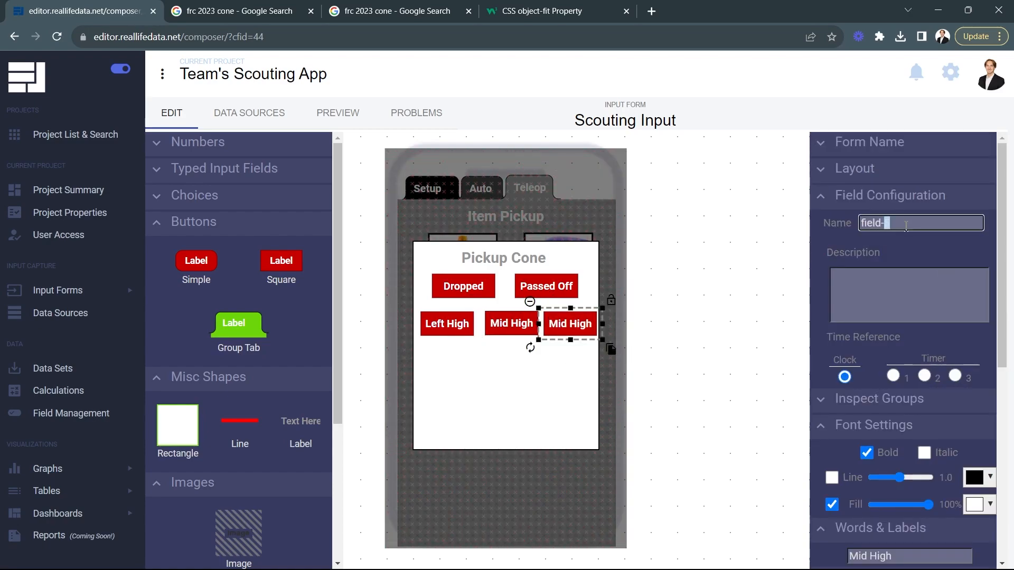
pyautogui.write('Rig')
pyautogui.moveTo(940, 222); pyautogui.dragTo(854, 226)
pyautogui.write('cone right high')
pyautogui.scroll(-6, 887, 253)
pyautogui.click(894, 223)
pyautogui.hotkey('ctrl', 'a')
pyautogui.write('Right High')
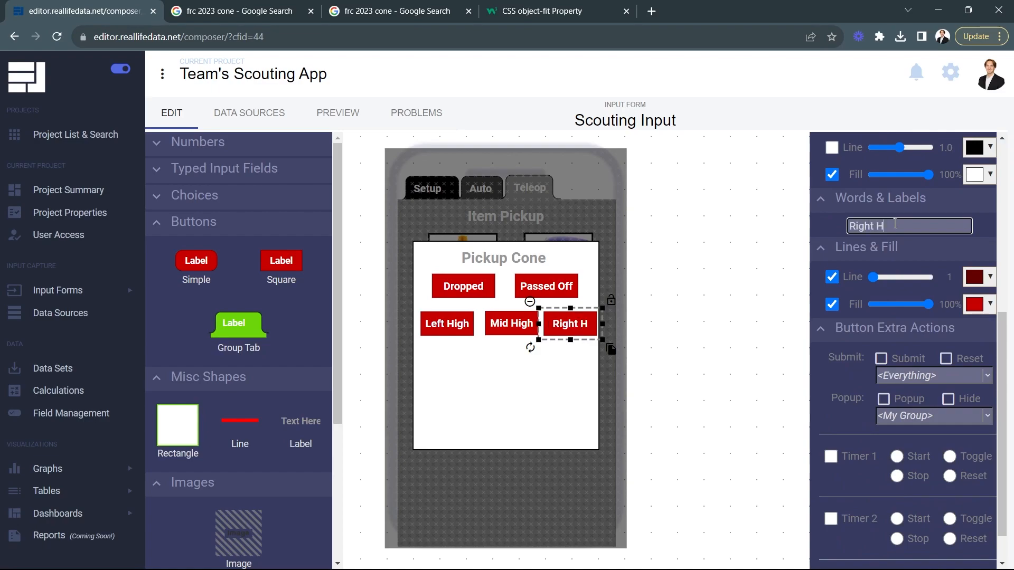
pyautogui.click(757, 341)
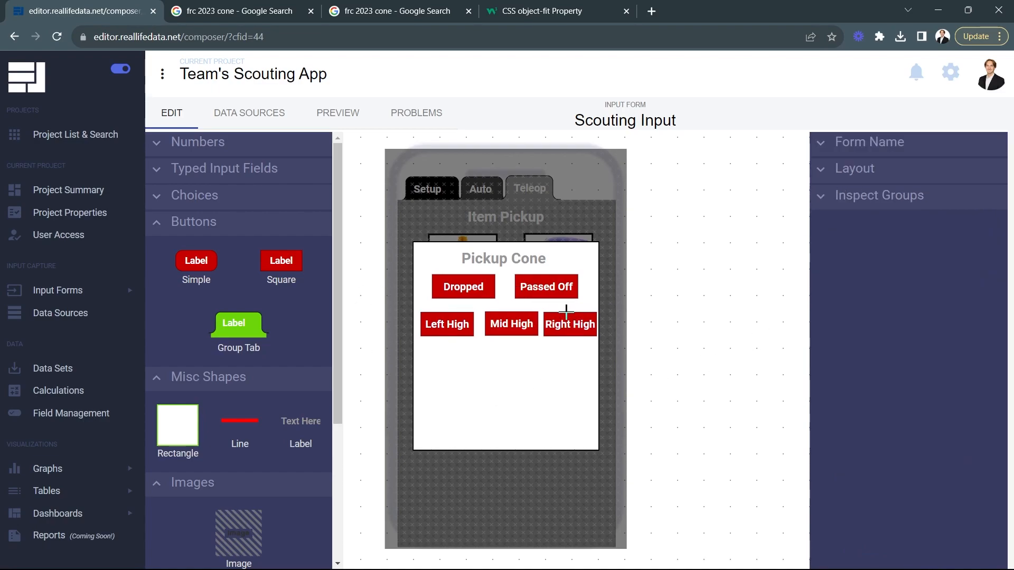
# Step: Widen the white panel slightly on both sides and space the three High buttons evenly in one row
pyautogui.click(528, 405)
pyautogui.moveTo(601, 346); pyautogui.dragTo(607, 346)
pyautogui.moveTo(411, 345); pyautogui.dragTo(495, 327)
pyautogui.click(436, 326)
pyautogui.click(571, 333)
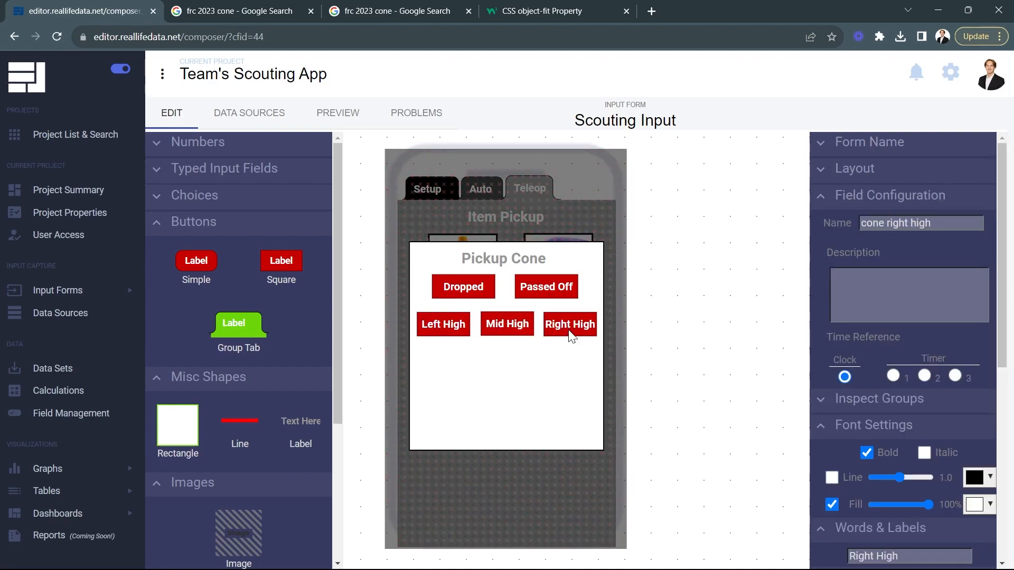
pyautogui.click(680, 343)
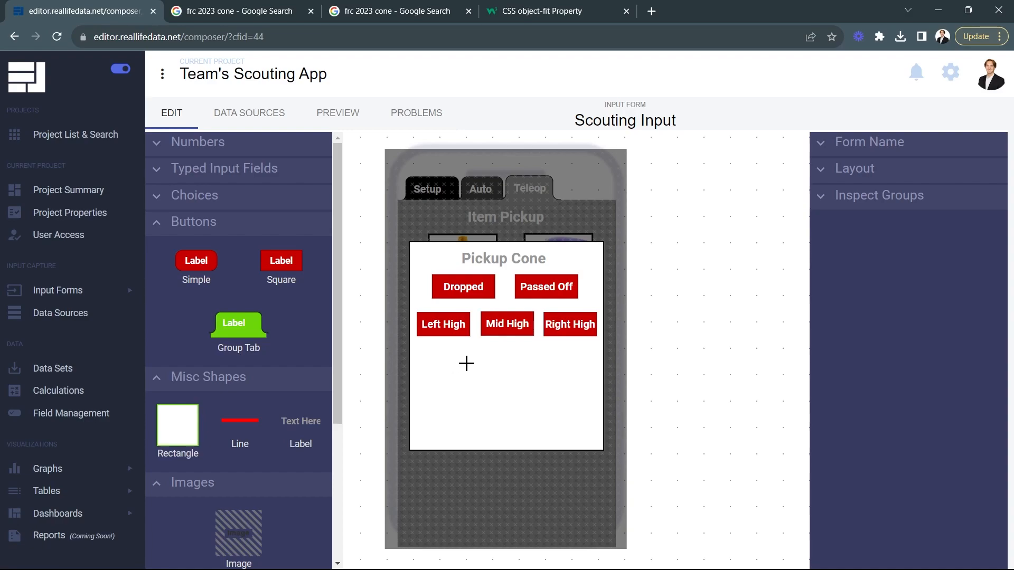
# Step: Duplicate the Left High button directly below itself and label the copy Left Mid
pyautogui.click(441, 333)
pyautogui.click(484, 351)
pyautogui.click(935, 223)
pyautogui.scroll(-7, 924, 228)
pyautogui.click(887, 183)
pyautogui.write('Mid')
pyautogui.press('BackSpace')
pyautogui.press('BackSpace')
pyautogui.press('BackSpace')
pyautogui.write('Left Mid')
# Step: Complete the second row with two more duplicated buttons, labelled Center Mid and Right Mid
pyautogui.click(485, 385)
pyautogui.tripleClick(897, 379)
pyautogui.write('Center Mid')
pyautogui.click(547, 384)
pyautogui.tripleClick(897, 379)
pyautogui.write('Right Mid')
# Step: Add a third row of duplicated buttons below the Mid row, labelled Left Low, Mid Low and Right Low
pyautogui.click(443, 359)
pyautogui.click(485, 385)
pyautogui.tripleClick(890, 379)
pyautogui.write('Left Low')
pyautogui.click(484, 422)
pyautogui.tripleClick(890, 379)
pyautogui.write('Mid Low')
pyautogui.click(548, 422)
pyautogui.tripleClick(889, 379)
pyautogui.write('Right Low')
pyautogui.click(724, 394)
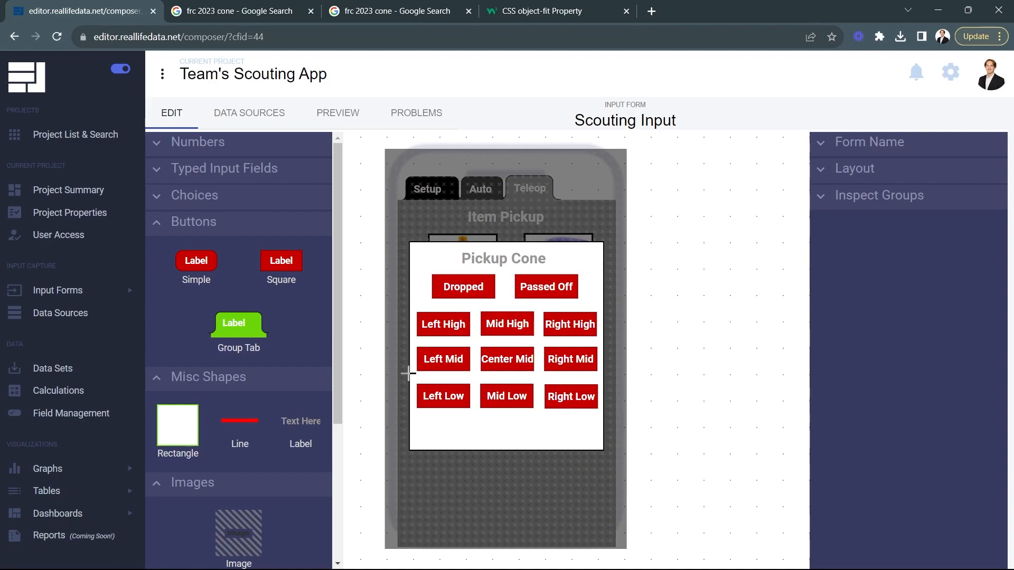
# Step: Extend the white panel's lower edge slightly and add a square button labelled Cancel below Right Low
pyautogui.click(497, 441)
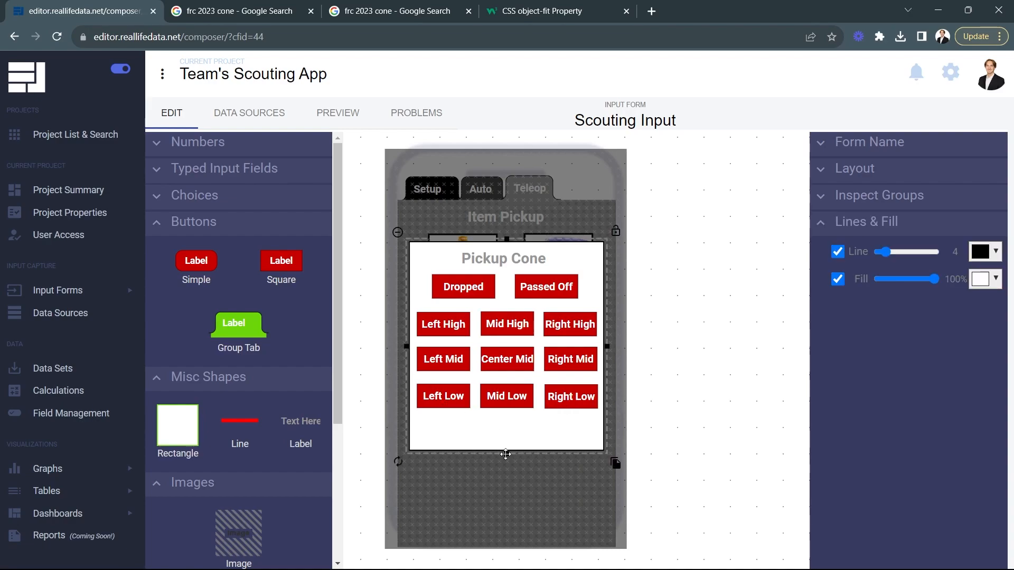
pyautogui.moveTo(280, 260); pyautogui.dragTo(543, 421)
pyautogui.doubleClick(879, 379)
pyautogui.write('Cancelk')
pyautogui.press('BackSpace')
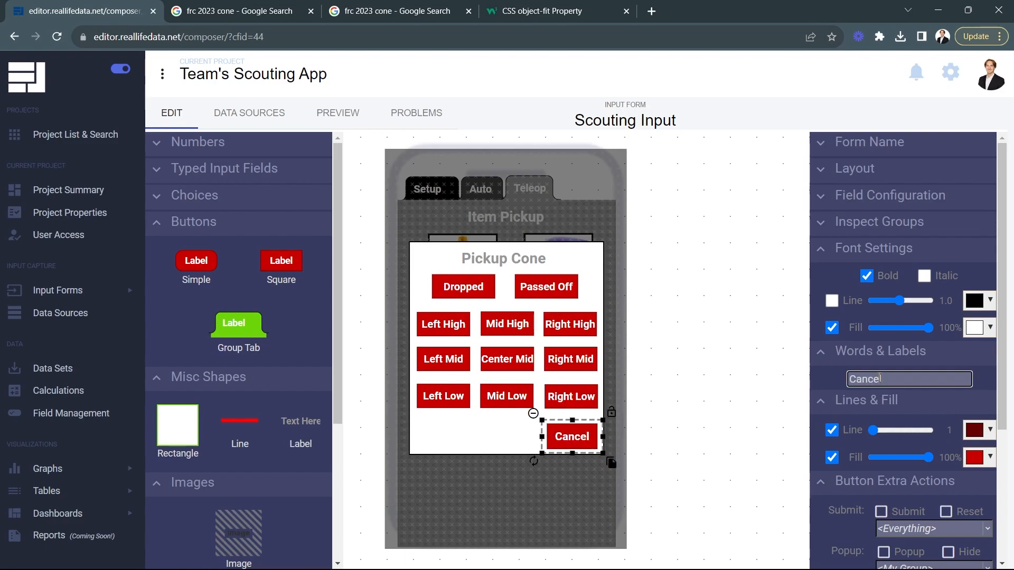
# Step: Give the Cancel button a grey #a9a9a9 fill and a black #000000 line
pyautogui.click(976, 457)
pyautogui.click(909, 354)
pyautogui.moveTo(908, 355); pyautogui.dragTo(886, 352)
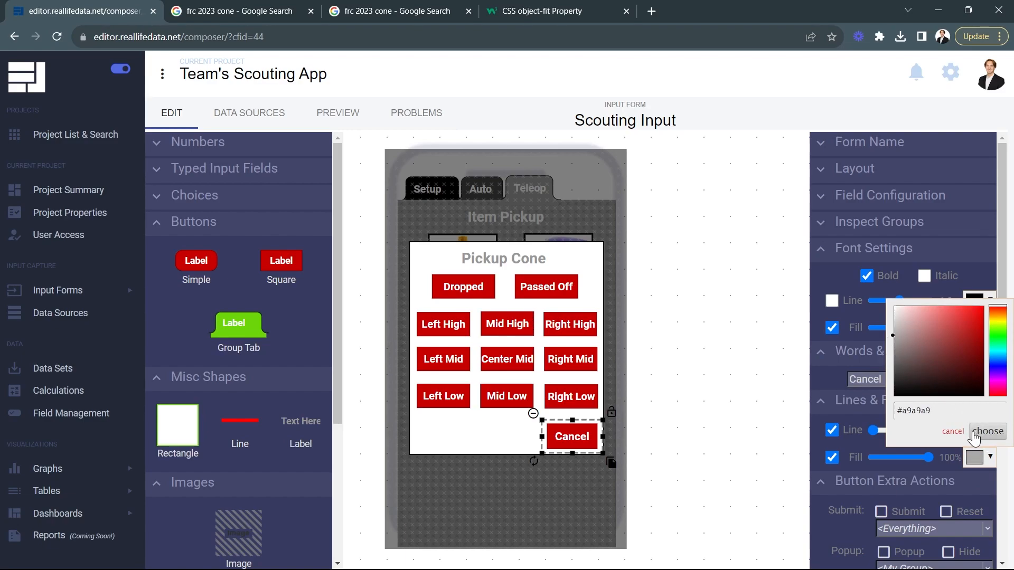
pyautogui.click(978, 431)
pyautogui.click(978, 433)
pyautogui.moveTo(907, 333); pyautogui.dragTo(877, 381)
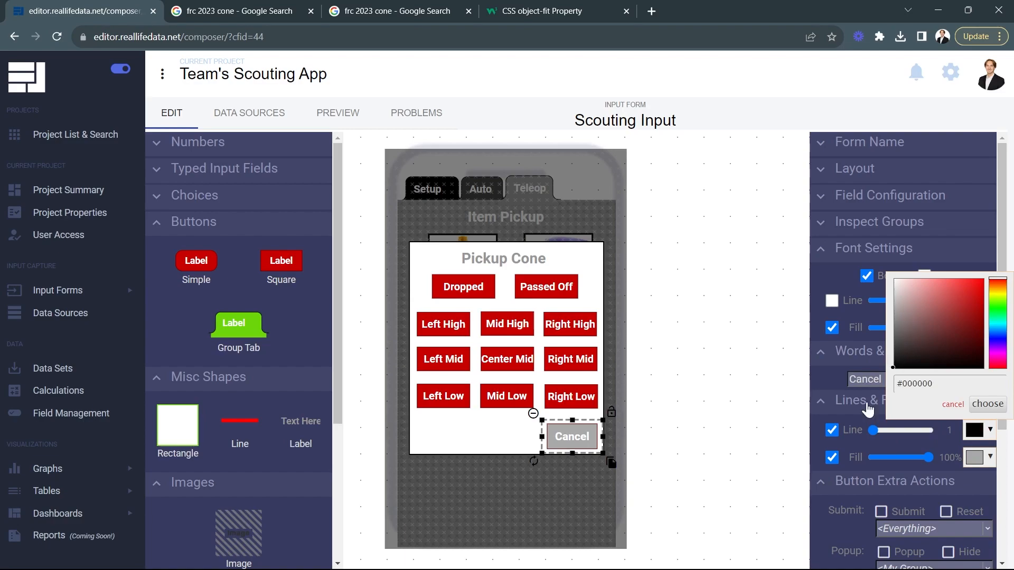
pyautogui.click(983, 405)
pyautogui.click(729, 412)
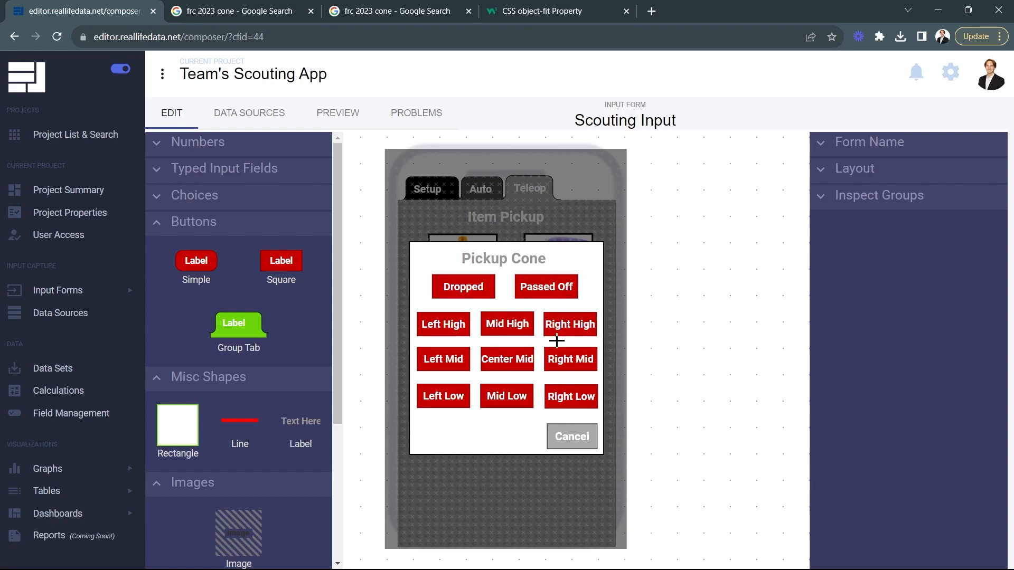
# Step: Set the field names of the High row to cone left high, cone mid high and cone right high
pyautogui.click(448, 323)
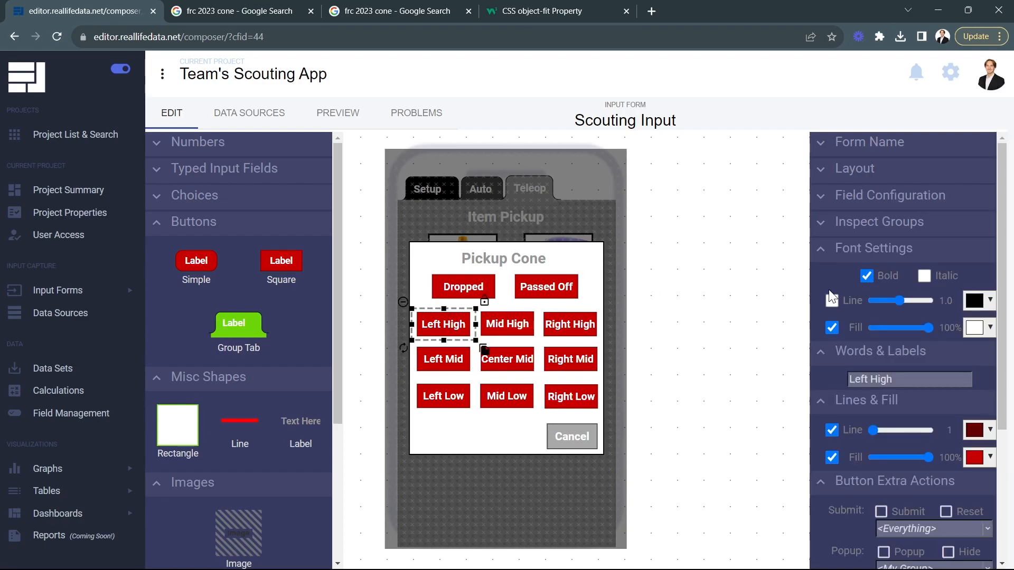
pyautogui.click(899, 203)
pyautogui.click(903, 222)
pyautogui.write('cone left high')
pyautogui.press('Tab')
pyautogui.write('cone mid high')
pyautogui.click(569, 324)
pyautogui.tripleClick(906, 224)
pyautogui.write('cone right high')
# Step: Set the field names of the Mid row to cone left mid, cone center mid and cone right mid
pyautogui.click(437, 366)
pyautogui.write('cone left mid')
pyautogui.click(505, 363)
pyautogui.tripleClick(906, 224)
pyautogui.write('cone center mid')
pyautogui.click(585, 351)
pyautogui.write('cone right mid')
# Step: Set the field names of the Low row to cone left low, cone mid low and cone right low
pyautogui.click(443, 396)
pyautogui.write('cone left low')
pyautogui.click(507, 396)
pyautogui.write('cone mid low')
pyautogui.click(586, 399)
pyautogui.tripleClick(912, 223)
pyautogui.write('cone right low')
# Step: Set the Cancel button's field name to cone pickup cancel and the Dropped button's to cone dropped
pyautogui.click(568, 436)
pyautogui.tripleClick(912, 223)
pyautogui.write('cone pickup cancel')
pyautogui.click(515, 288)
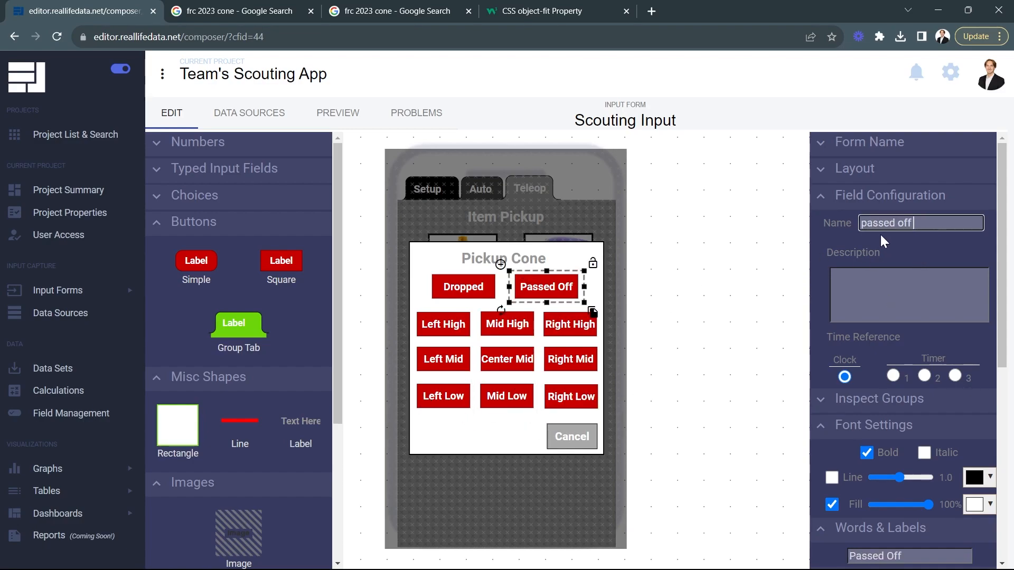
pyautogui.click(463, 287)
pyautogui.tripleClick(906, 222)
pyautogui.write('cone dropped')
pyautogui.click(709, 396)
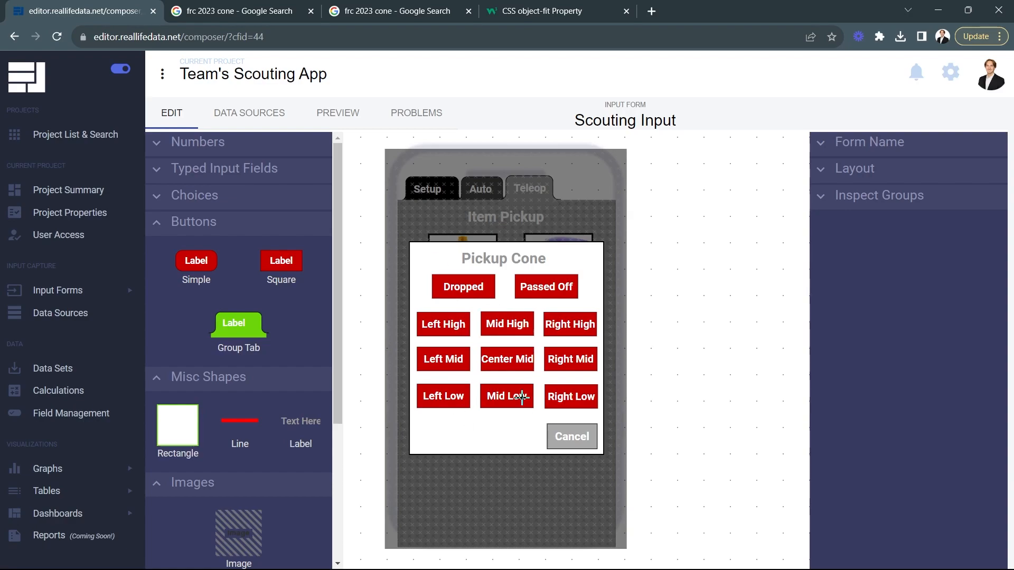
# Step: Make the Cancel, Dropped and Passed Off buttons hide their own popup group
pyautogui.click(563, 436)
pyautogui.scroll(-7, 848, 447)
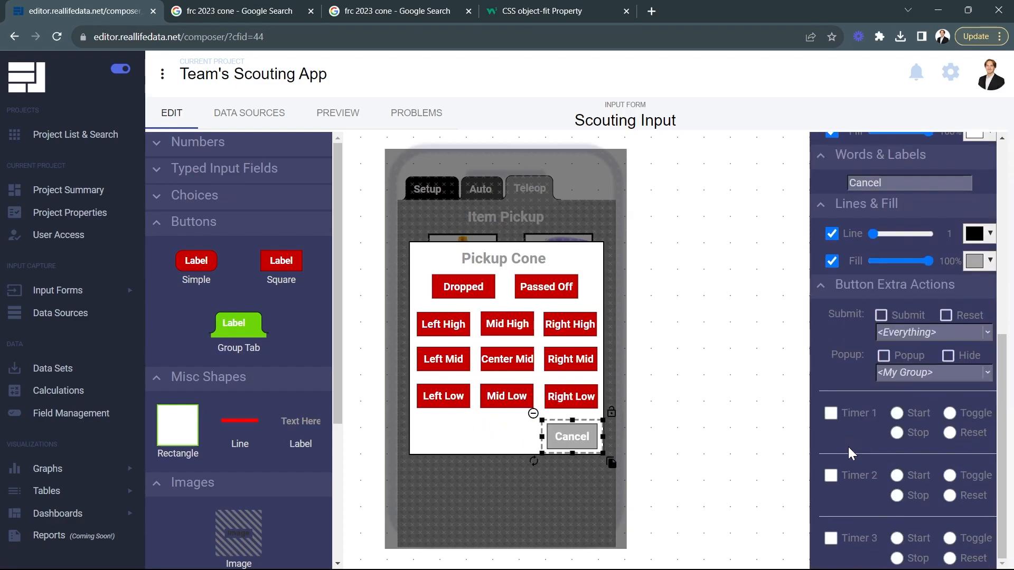
pyautogui.click(948, 356)
pyautogui.click(468, 286)
pyautogui.scroll(-7, 940, 347)
pyautogui.click(948, 356)
pyautogui.click(545, 287)
pyautogui.scroll(-7, 945, 354)
pyautogui.click(948, 356)
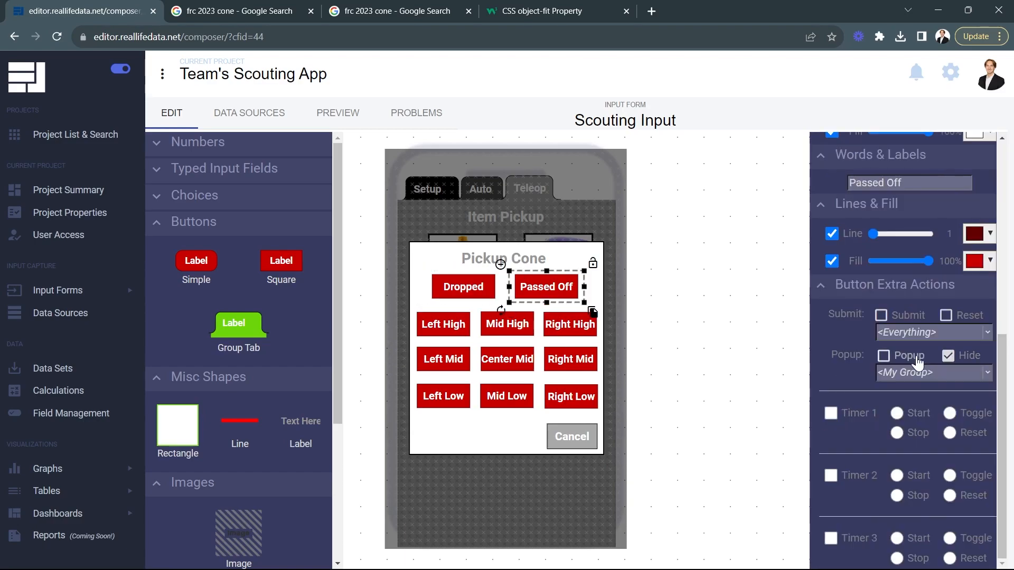
# Step: Make all nine buttons in the High, Mid and Low rows hide their own popup group
pyautogui.click(444, 325)
pyautogui.click(889, 196)
pyautogui.click(949, 552)
pyautogui.click(507, 324)
pyautogui.click(948, 552)
pyautogui.click(569, 333)
pyautogui.click(443, 359)
pyautogui.click(507, 359)
pyautogui.click(554, 358)
pyautogui.click(949, 552)
pyautogui.click(443, 396)
pyautogui.click(948, 552)
pyautogui.click(507, 396)
pyautogui.click(948, 552)
pyautogui.click(586, 403)
pyautogui.click(948, 552)
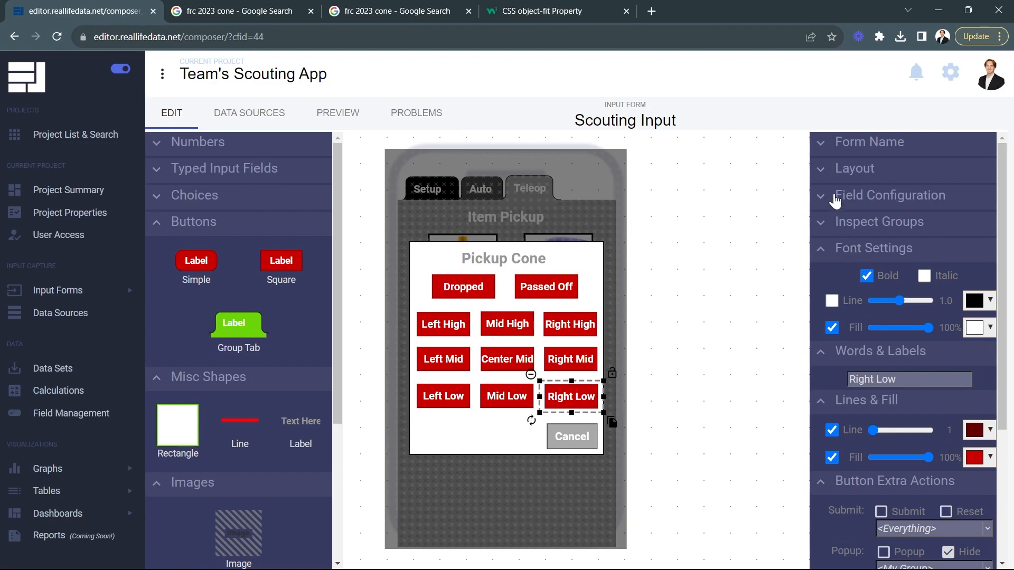
# Step: Rename the popup's group Cone Pickup Scoring and set it to Hide Initially
pyautogui.click(514, 189)
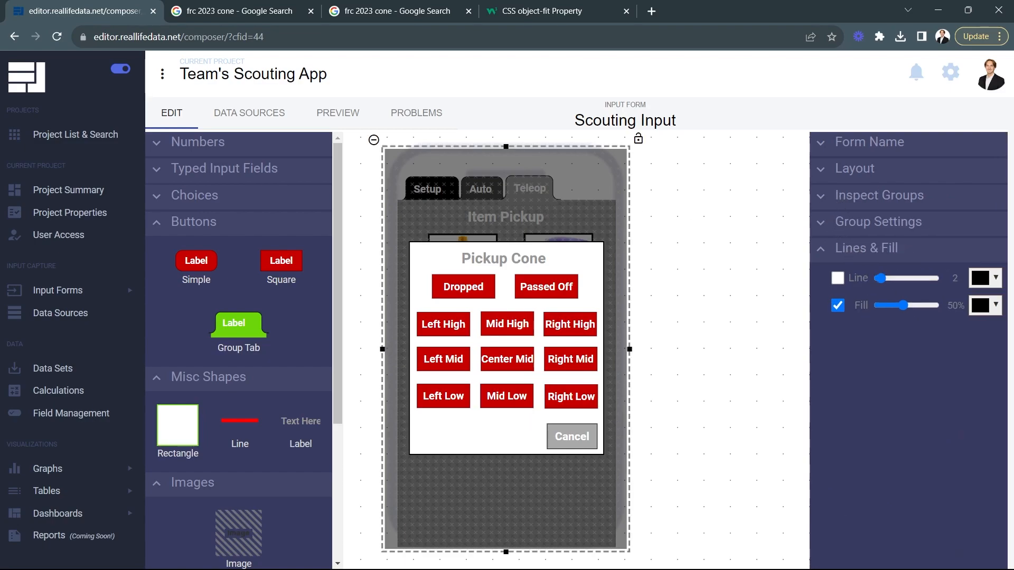
pyautogui.click(855, 222)
pyautogui.tripleClick(904, 254)
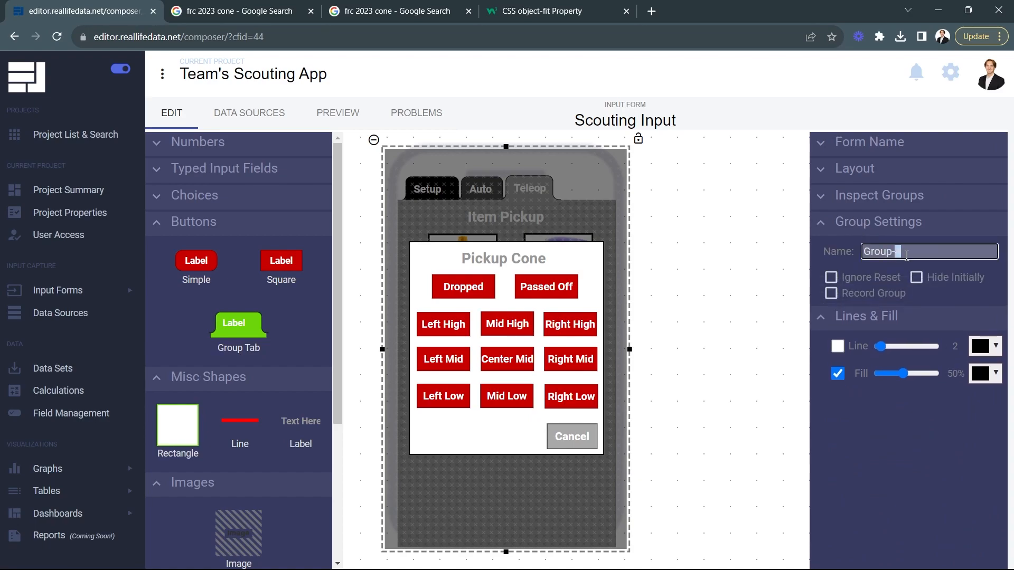
pyautogui.write('Cone Pickup Scoring')
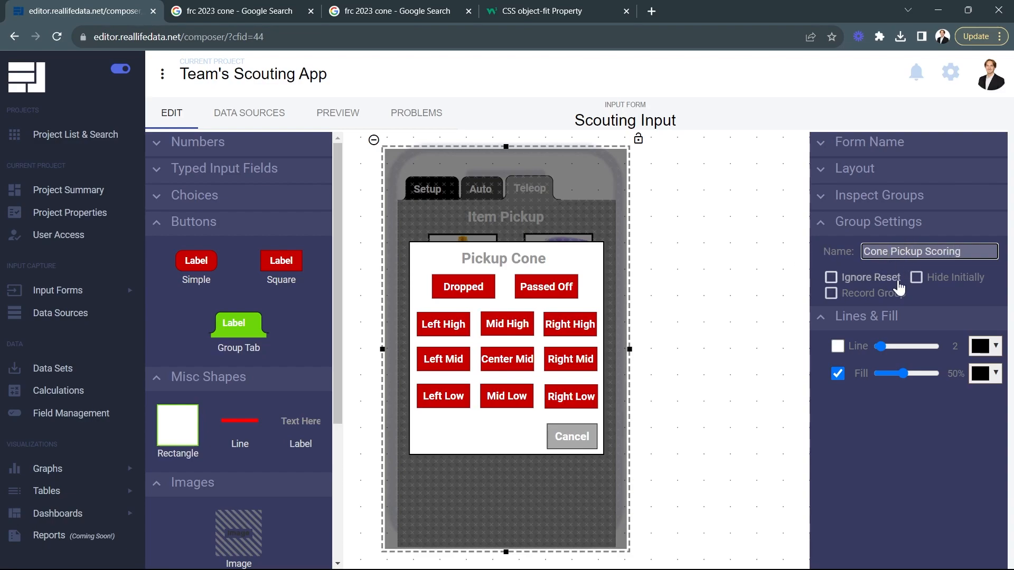
pyautogui.click(945, 282)
# Step: Hide the Cone Pickup Scoring group on the canvas and make the Pickup Cone button pop up that group
pyautogui.click(839, 196)
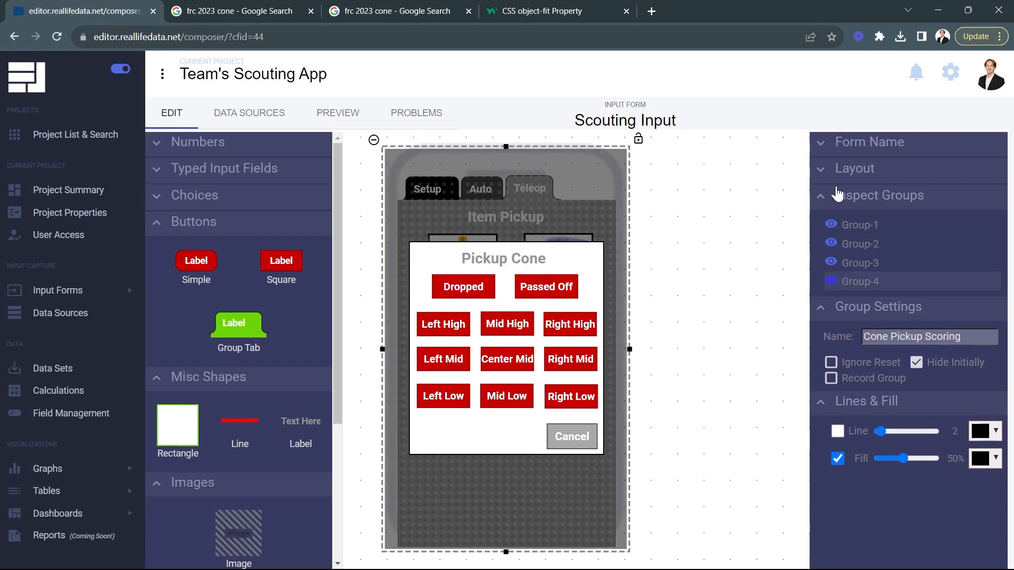
pyautogui.click(831, 280)
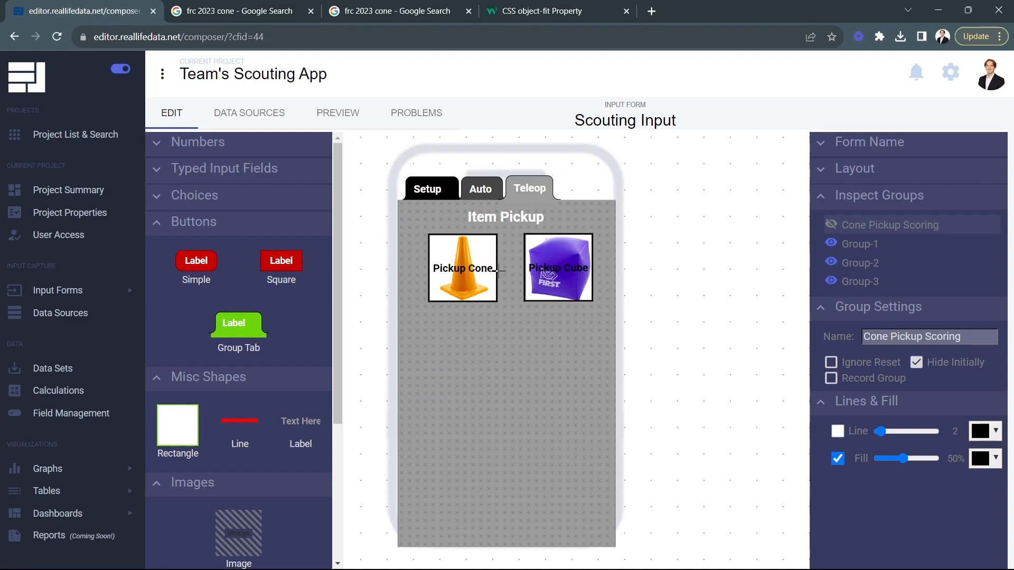
pyautogui.click(486, 253)
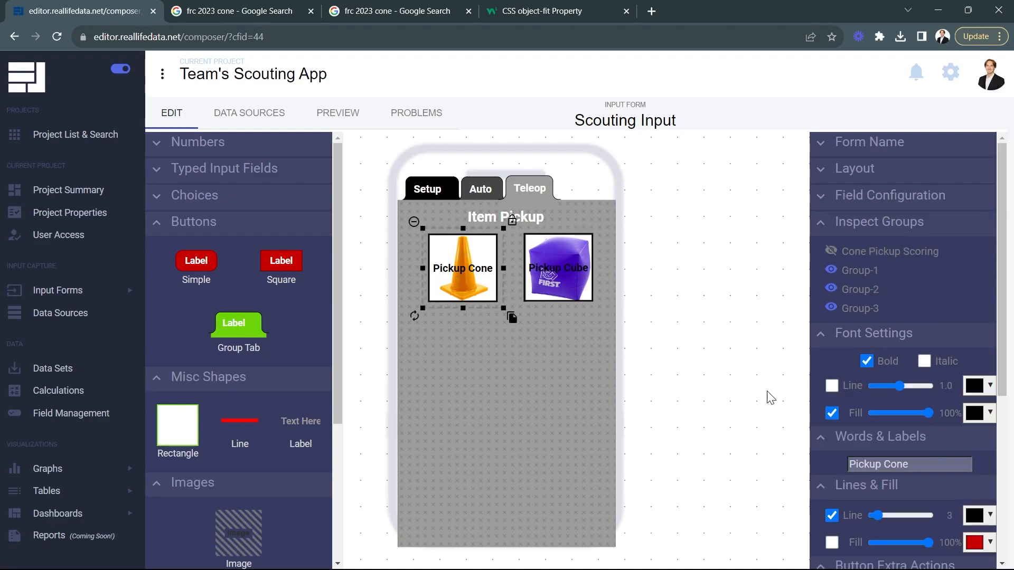
pyautogui.scroll(-5, 898, 501)
pyautogui.click(883, 356)
pyautogui.click(908, 372)
pyautogui.scroll(-1, 924, 430)
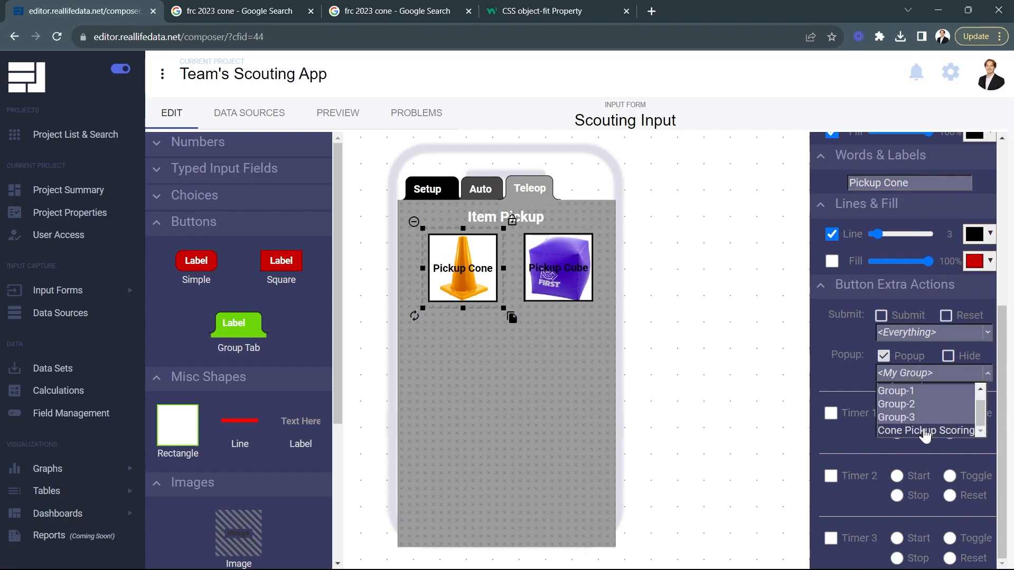
pyautogui.click(924, 431)
pyautogui.click(653, 400)
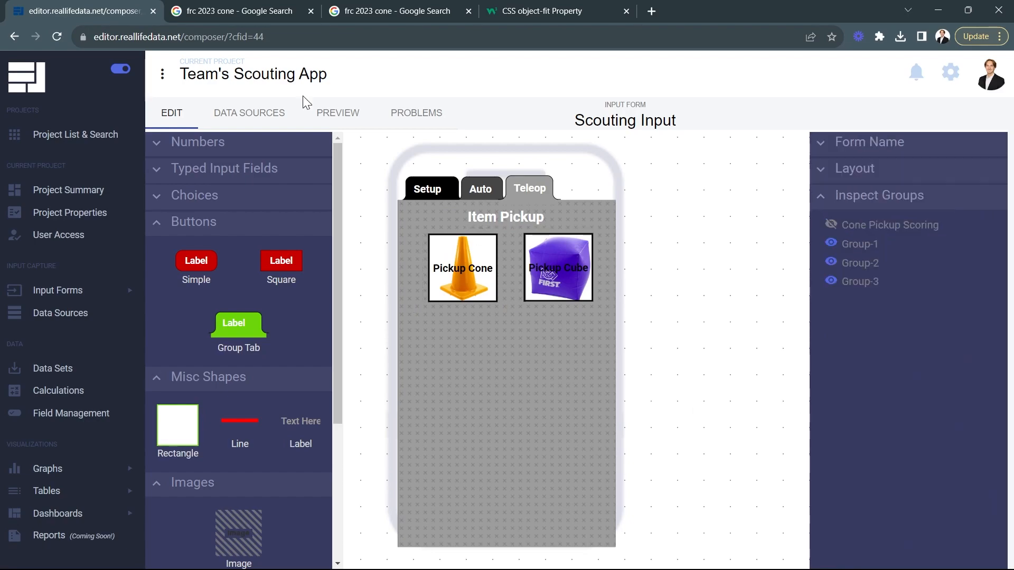
# Step: Preview the form and test the Pickup Cone popup by choosing Passed Off, and return to editing
pyautogui.click(334, 119)
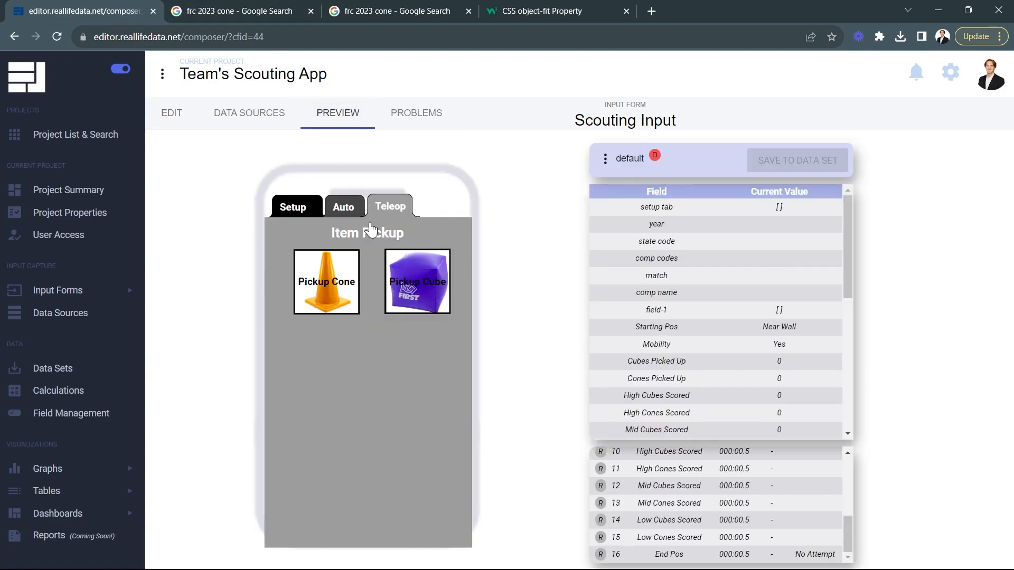
pyautogui.click(321, 285)
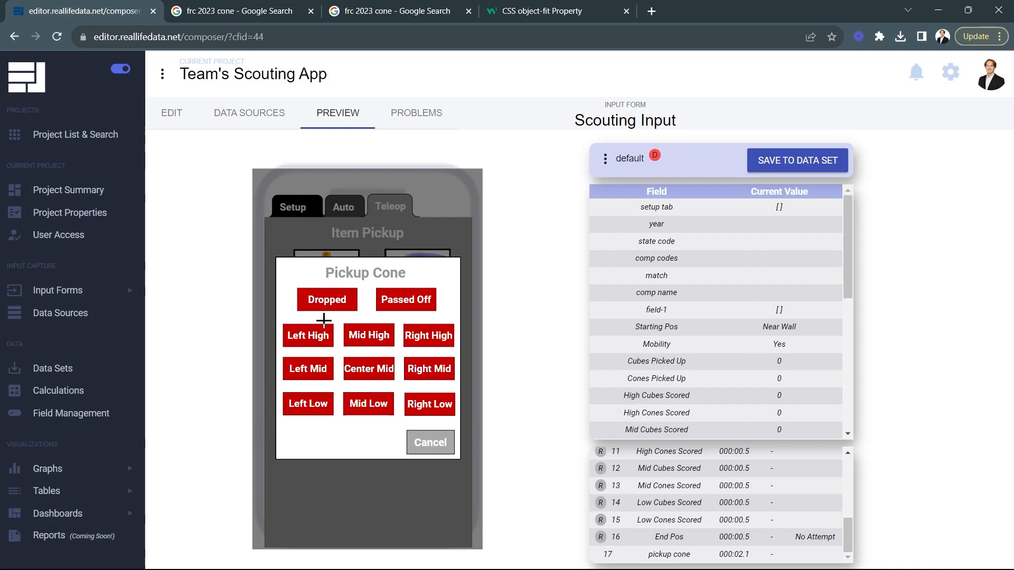
pyautogui.click(412, 307)
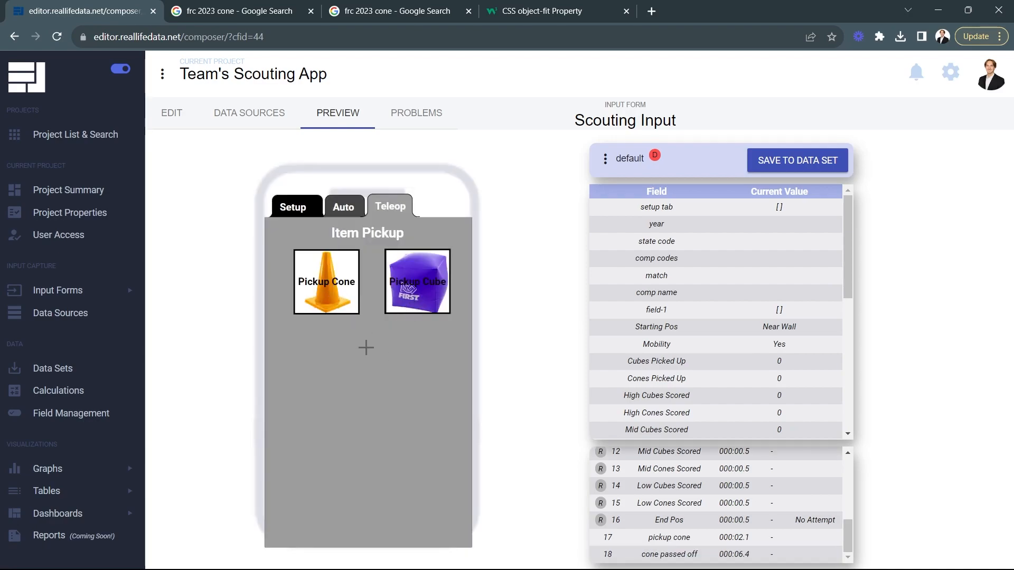
pyautogui.click(178, 115)
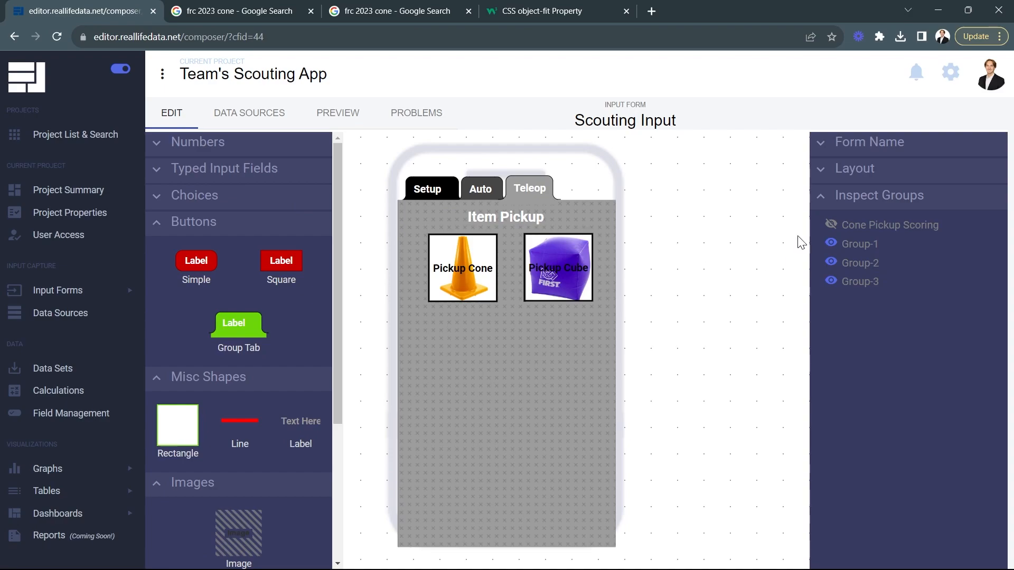
# Step: Show the Cone Pickup Scoring group on the canvas and add a tall new group beside the phone with a black 50% fill
pyautogui.click(830, 224)
pyautogui.scroll(-4, 239, 423)
pyautogui.moveTo(239, 477); pyautogui.dragTo(763, 266)
pyautogui.moveTo(664, 360); pyautogui.dragTo(655, 528)
pyautogui.click(985, 477)
pyautogui.click(898, 415)
pyautogui.click(986, 453)
pyautogui.moveTo(934, 478); pyautogui.dragTo(904, 478)
# Step: Match the new group's width to the Cone Pickup Scoring overlay and place it directly beside that overlay
pyautogui.moveTo(659, 251); pyautogui.dragTo(446, 253)
pyautogui.moveTo(548, 354); pyautogui.dragTo(567, 354)
pyautogui.moveTo(556, 355); pyautogui.dragTo(775, 355)
# Step: Copy the white panel and the Pickup Cone title into the new group and change the copied title to Pickup Cube
pyautogui.doubleClick(436, 424)
pyautogui.moveTo(555, 457); pyautogui.dragTo(774, 460)
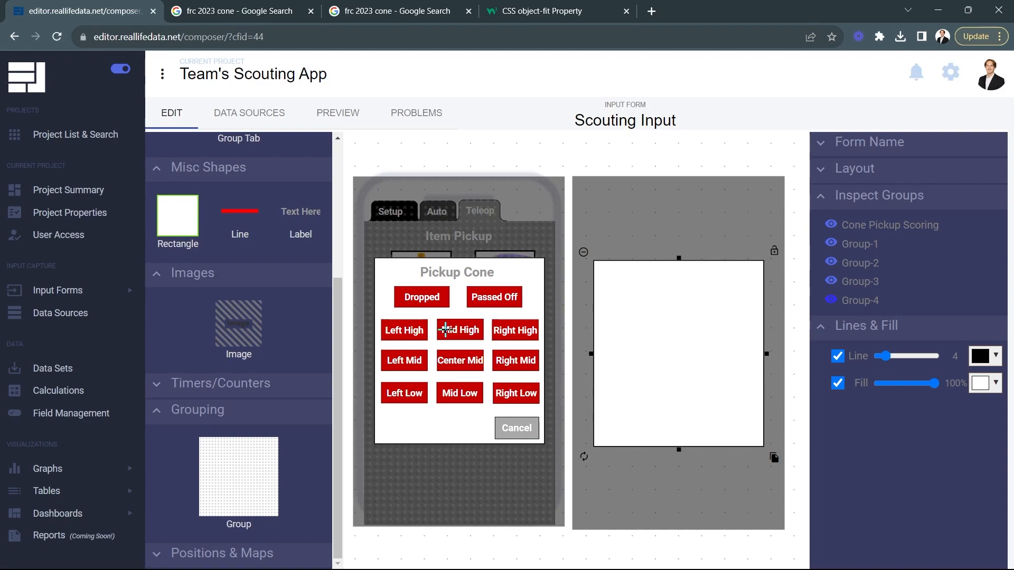
pyautogui.moveTo(445, 270); pyautogui.dragTo(727, 299)
pyautogui.click(919, 457)
pyautogui.press('BackSpace')
pyautogui.press('BackSpace')
pyautogui.press('BackSpace')
pyautogui.write('Ub')
pyautogui.press('BackSpace')
pyautogui.press('BackSpace')
pyautogui.write('ube')
# Step: Copy the Dropped and Passed Off buttons from the cone popup and arrange them under the Pickup Cube title
pyautogui.moveTo(421, 297); pyautogui.dragTo(637, 299)
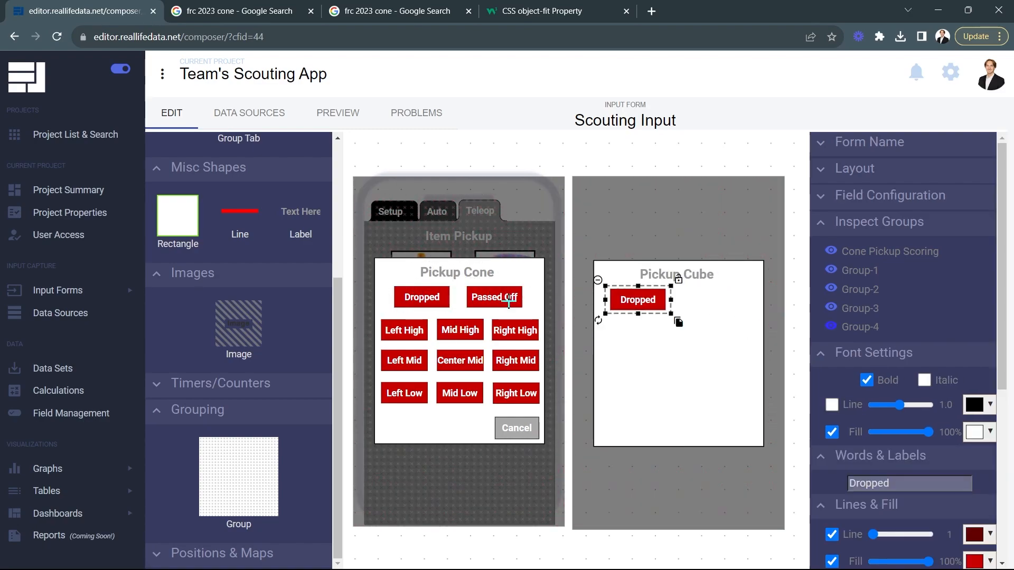
pyautogui.moveTo(506, 299); pyautogui.dragTo(732, 302)
pyautogui.moveTo(697, 346); pyautogui.dragTo(697, 345)
pyautogui.moveTo(673, 276); pyautogui.dragTo(643, 297)
pyautogui.moveTo(724, 304); pyautogui.dragTo(721, 301)
# Step: Copy the Left High, Mid High and Right High buttons into the Pickup Cube popup as its high row
pyautogui.moveTo(386, 331); pyautogui.dragTo(610, 332)
pyautogui.moveTo(639, 297); pyautogui.dragTo(643, 296)
pyautogui.moveTo(460, 330); pyautogui.dragTo(685, 331)
pyautogui.click(528, 339)
pyautogui.moveTo(528, 340); pyautogui.dragTo(688, 338)
# Step: Copy the Left Mid, Center Mid and Right Mid buttons into the Pickup Cube popup as its middle row
pyautogui.moveTo(401, 364); pyautogui.dragTo(624, 366)
pyautogui.click(454, 364)
pyautogui.moveTo(496, 383); pyautogui.dragTo(717, 385)
pyautogui.click(515, 363)
pyautogui.moveTo(551, 384); pyautogui.dragTo(771, 384)
# Step: Copy the Left Low, Mid Low and Right Low buttons plus the Cancel button into the Pickup Cube popup
pyautogui.click(405, 395)
pyautogui.moveTo(440, 416); pyautogui.dragTo(664, 417)
pyautogui.click(461, 395)
pyautogui.moveTo(495, 415); pyautogui.dragTo(717, 417)
pyautogui.click(518, 395)
pyautogui.moveTo(552, 413); pyautogui.dragTo(770, 411)
pyautogui.click(519, 430)
pyautogui.moveTo(551, 452); pyautogui.dragTo(769, 453)
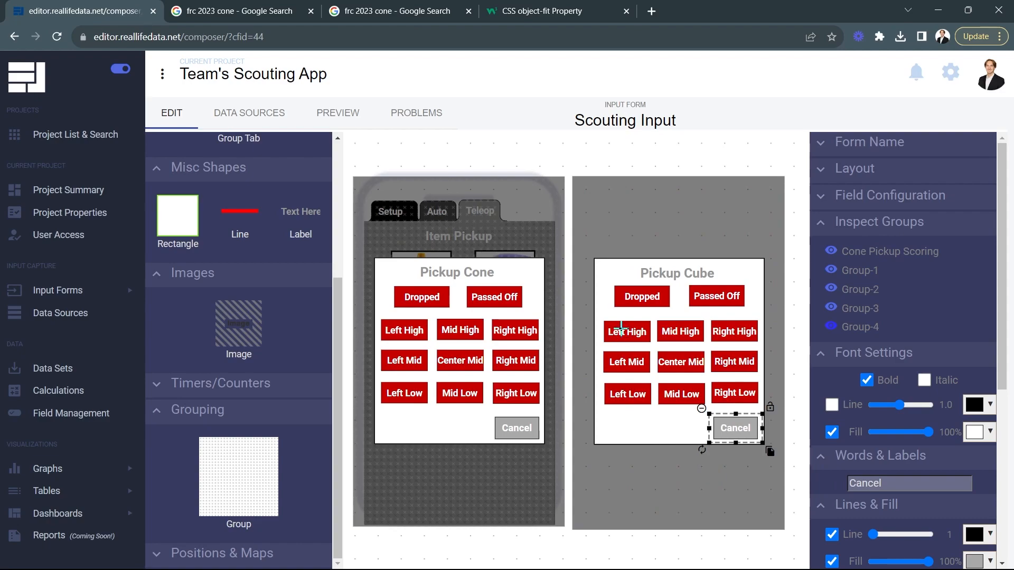
# Step: Name the cube popup's Dropped field "cube dropped" and its Passed Off field "cube passed off"
pyautogui.click(636, 300)
pyautogui.click(834, 198)
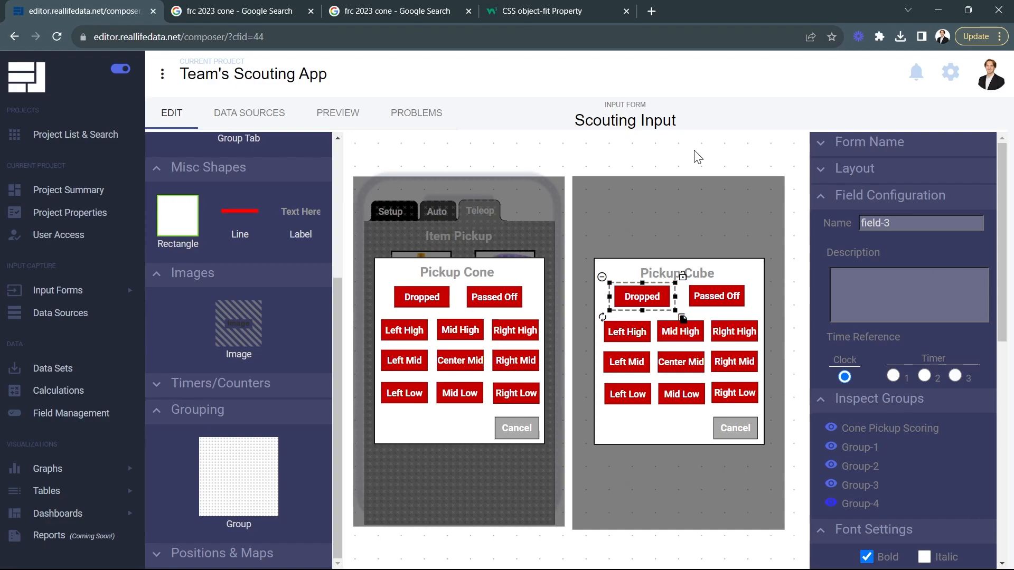
pyautogui.tripleClick(892, 228)
pyautogui.write('cube dropped')
pyautogui.click(717, 298)
pyautogui.tripleClick(892, 226)
pyautogui.write('cube passed off')
# Step: Name the cube popup's high-row fields "cube left high", "cube mid high" and "cube right high"
pyautogui.click(626, 334)
pyautogui.tripleClick(894, 224)
pyautogui.write('cube left high')
pyautogui.click(680, 332)
pyautogui.tripleClick(895, 224)
pyautogui.write('cube mid high')
pyautogui.click(733, 333)
pyautogui.tripleClick(896, 223)
pyautogui.write('cube right high')
# Step: Name the cube popup's middle-row fields "cube left mid", "cube center mid" and "cube right mid"
pyautogui.click(627, 362)
pyautogui.tripleClick(894, 223)
pyautogui.write('cube left mid')
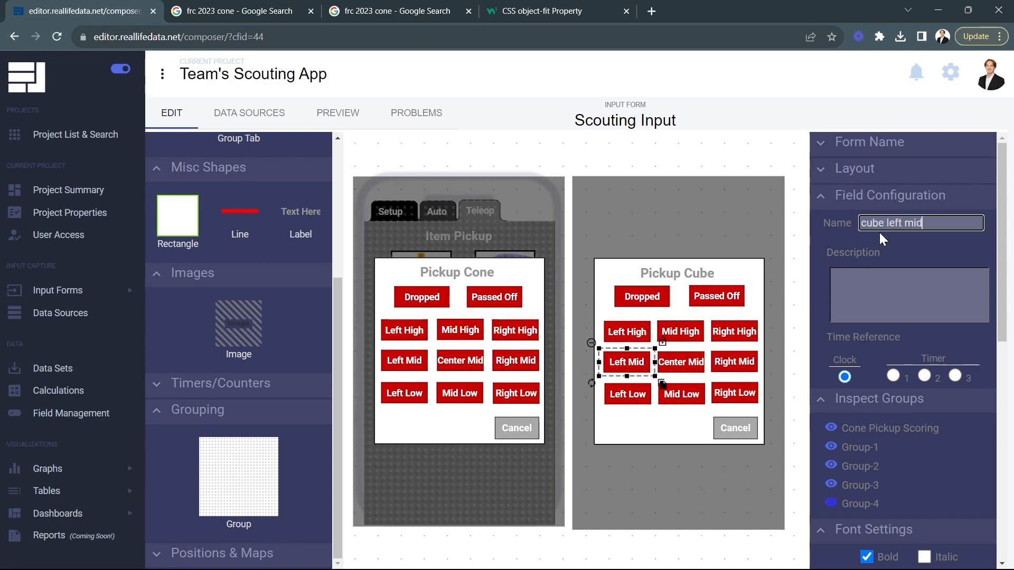
pyautogui.click(680, 362)
pyautogui.tripleClick(878, 223)
pyautogui.write('cube center mid')
pyautogui.click(734, 362)
pyautogui.tripleClick(892, 223)
pyautogui.write('cube right mid')
# Step: Name the cube popup's low-row fields "cube left low", "cube mid low" and "cube right low"
pyautogui.click(628, 394)
pyautogui.tripleClick(893, 223)
pyautogui.write('cube left low')
pyautogui.click(682, 394)
pyautogui.tripleClick(889, 223)
pyautogui.write('cube mid low')
pyautogui.click(734, 393)
pyautogui.tripleClick(892, 223)
pyautogui.write('cube right low')
# Step: Name the cube popup's Cancel field "cube pickup cancel"
pyautogui.click(735, 427)
pyautogui.tripleClick(892, 223)
pyautogui.write('cube pickup cancel')
pyautogui.click(904, 246)
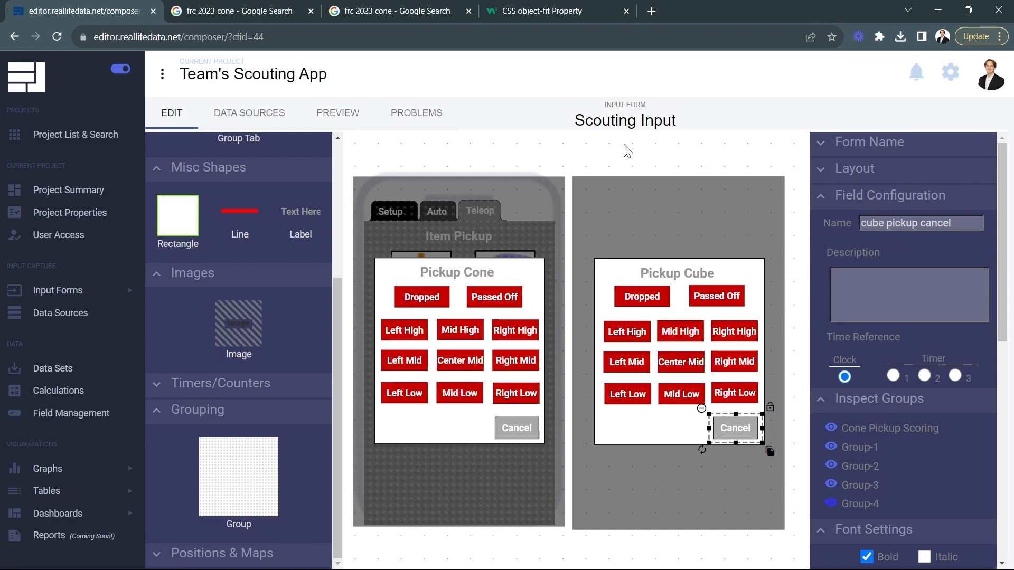
# Step: Move the Pickup Cube group over the phone on top of the cone popup and trim its height to match
pyautogui.click(634, 170)
pyautogui.click(632, 212)
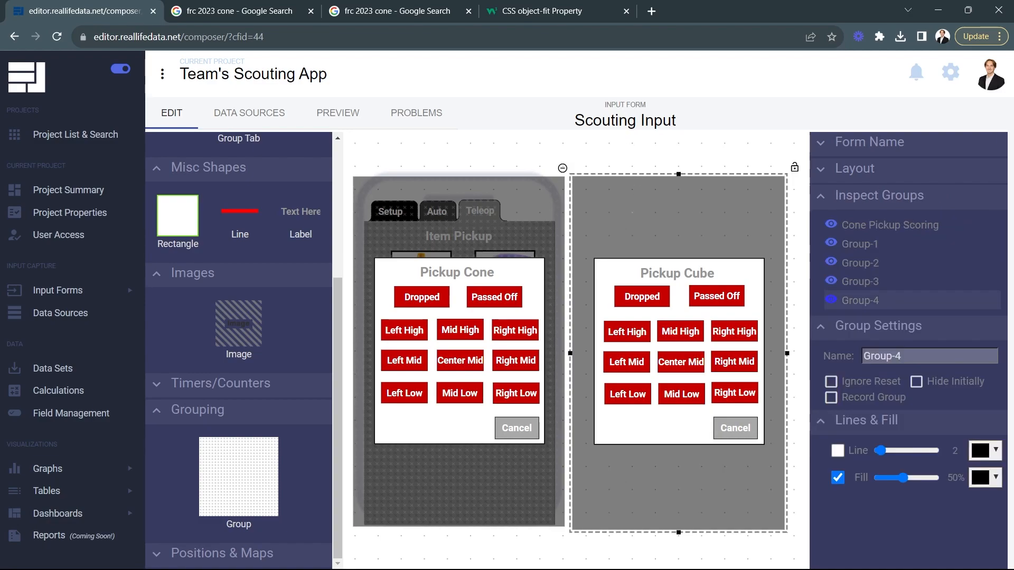
pyautogui.moveTo(620, 217); pyautogui.dragTo(410, 217)
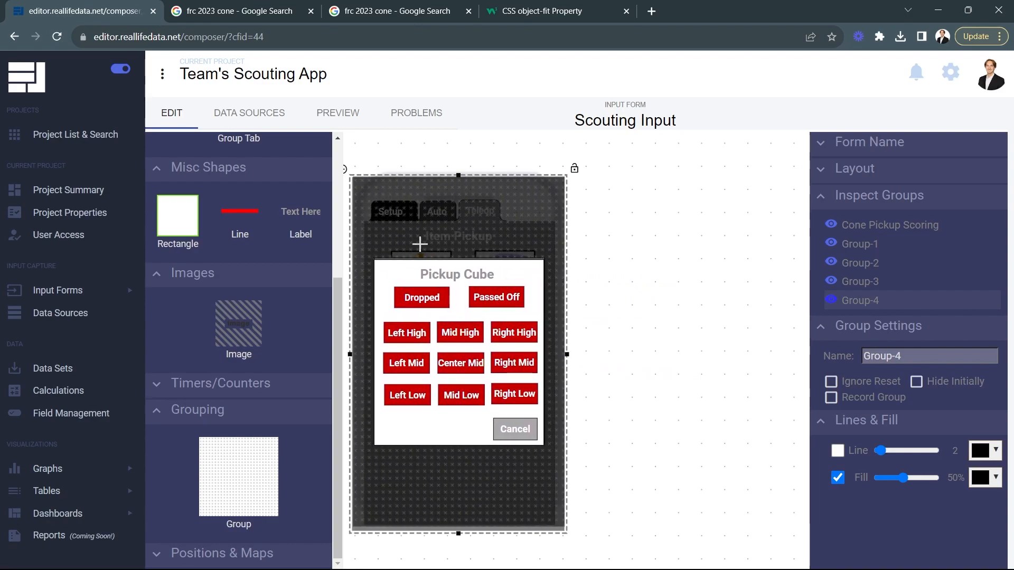
pyautogui.moveTo(457, 534); pyautogui.dragTo(458, 530)
pyautogui.click(697, 465)
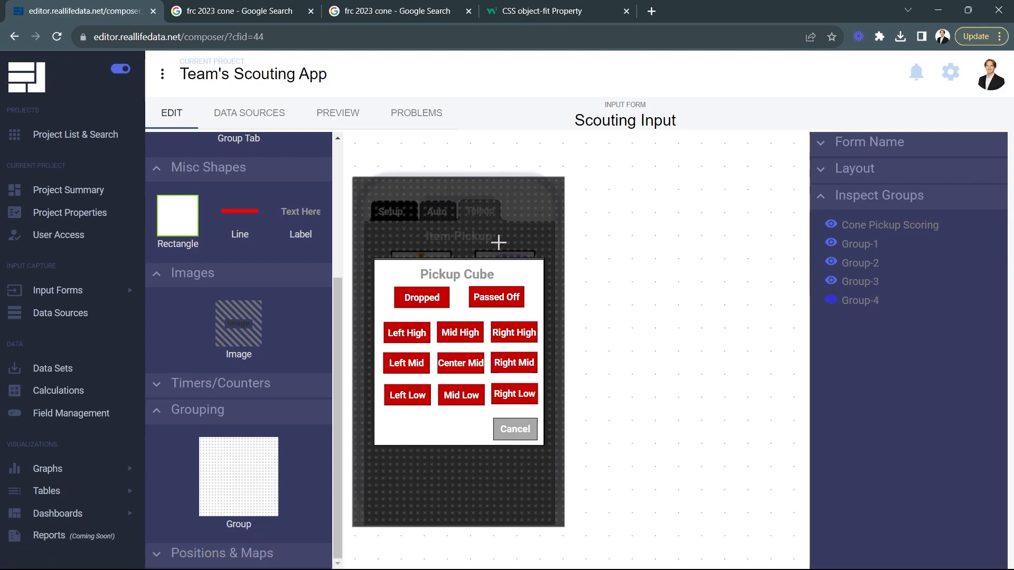
# Step: Rename Group-4 as Cube Pickup Scoring and set it to Hide Initially
pyautogui.click(858, 300)
pyautogui.click(918, 357)
pyautogui.tripleClick(918, 357)
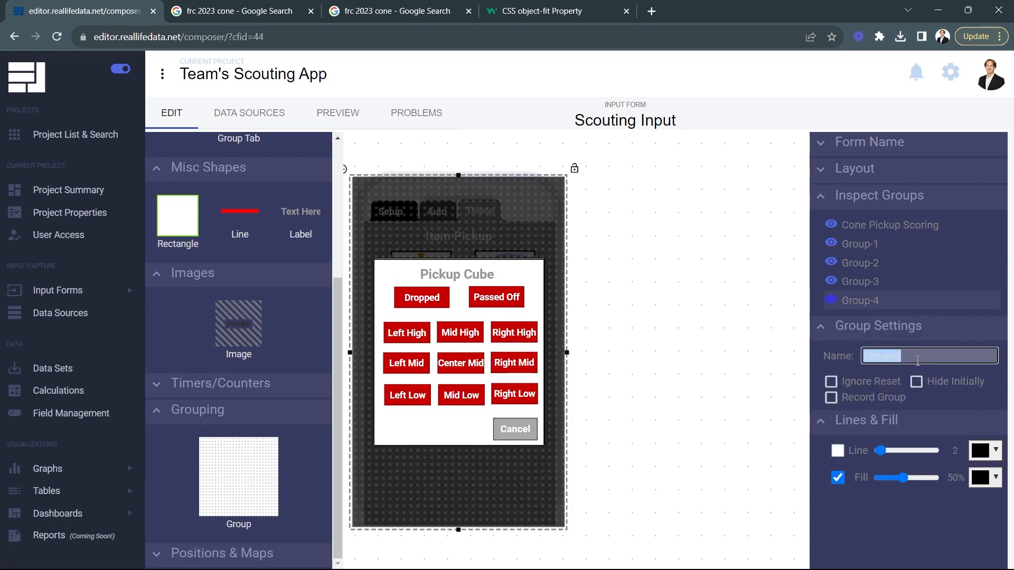
pyautogui.write('Cube Pick')
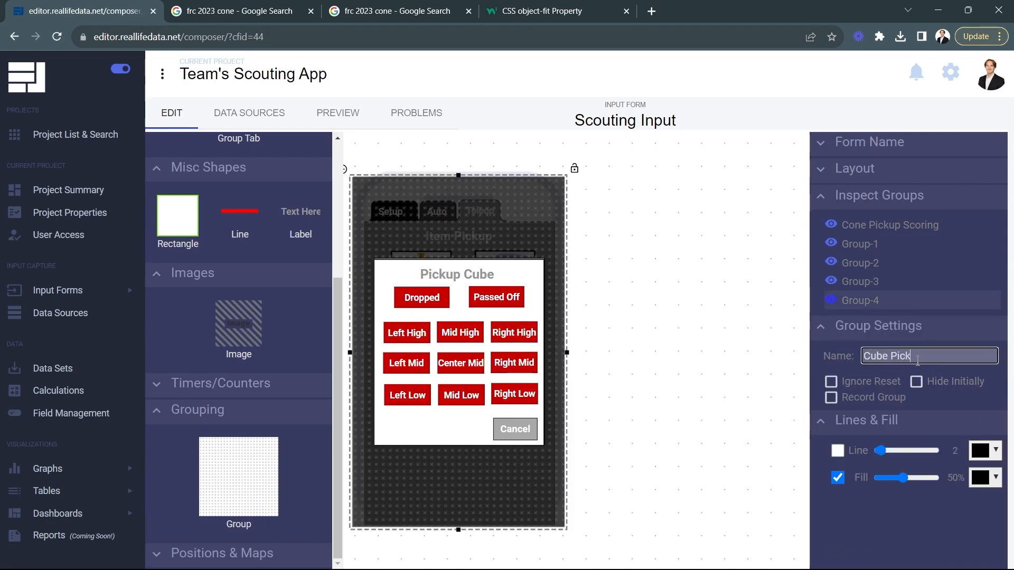
pyautogui.write('up Scoring')
pyautogui.click(916, 381)
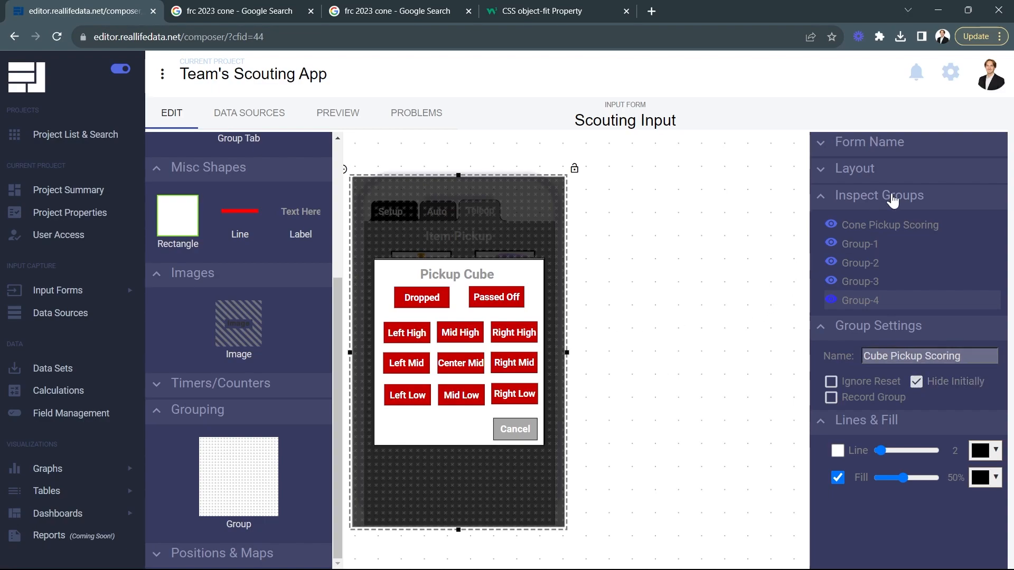
# Step: Hide the Cube Pickup Scoring and Cone Pickup Scoring groups on the canvas
pyautogui.click(831, 300)
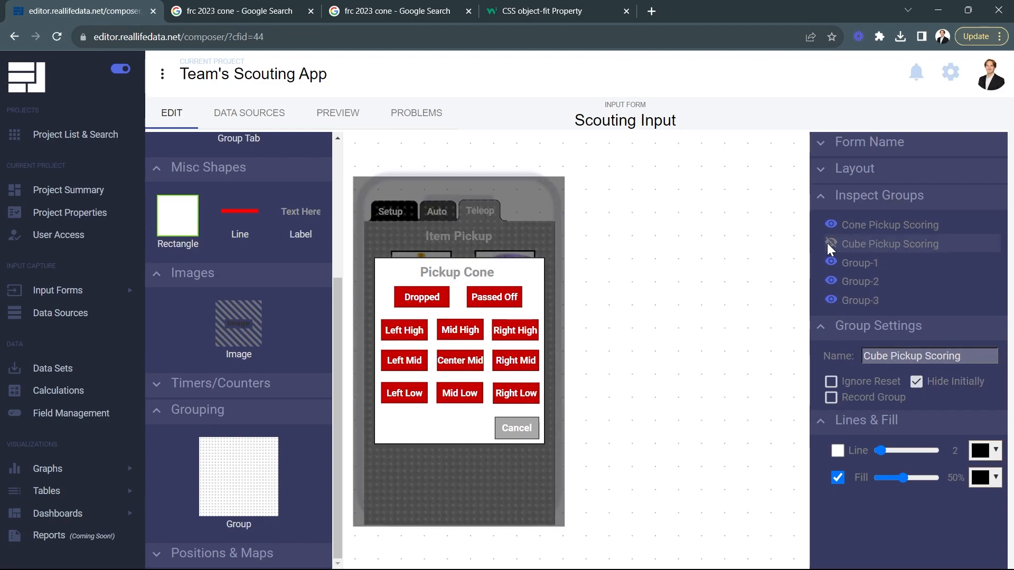
pyautogui.click(830, 223)
pyautogui.click(830, 224)
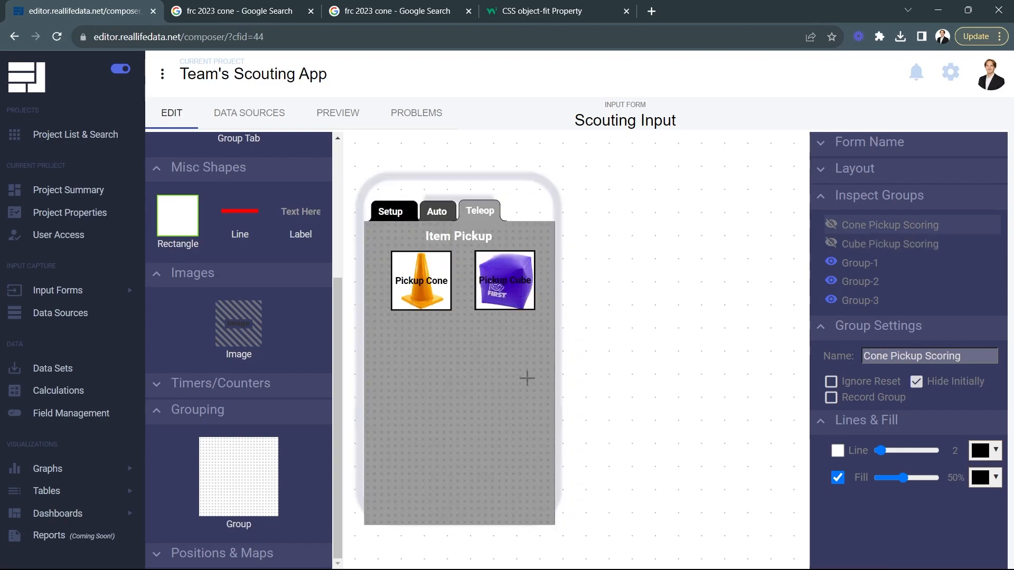
# Step: Make the Pickup Cube button pop up the Cube Pickup Scoring group
pyautogui.click(504, 283)
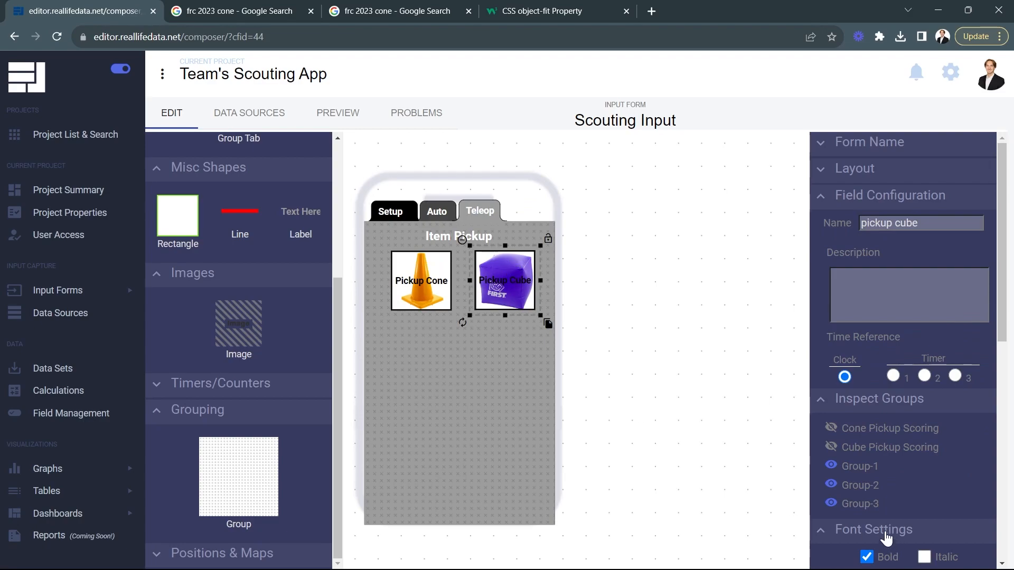
pyautogui.scroll(-4, 881, 490)
pyautogui.scroll(-5, 874, 484)
pyautogui.click(906, 371)
pyautogui.click(916, 388)
pyautogui.scroll(-1, 916, 432)
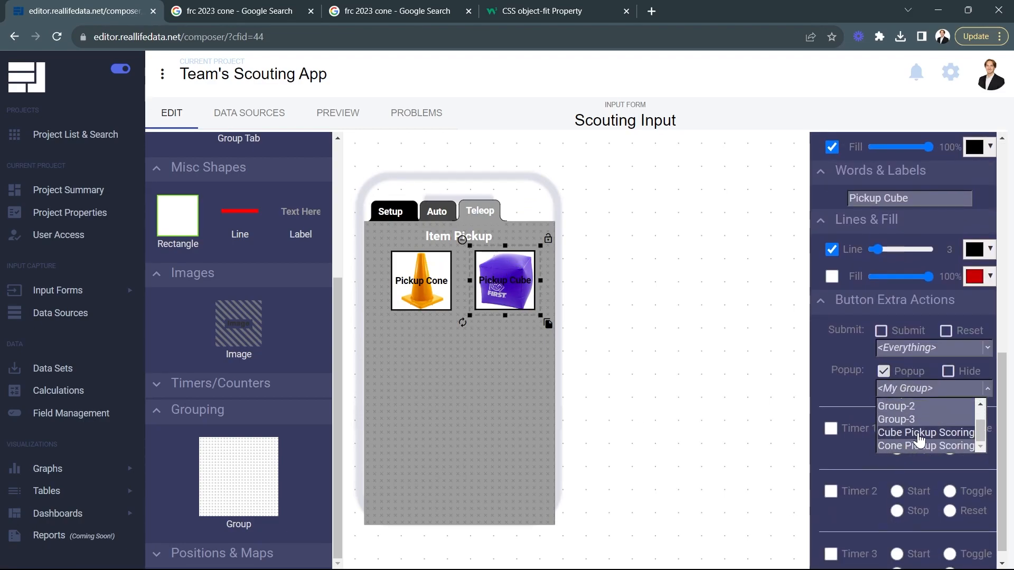
pyautogui.click(916, 432)
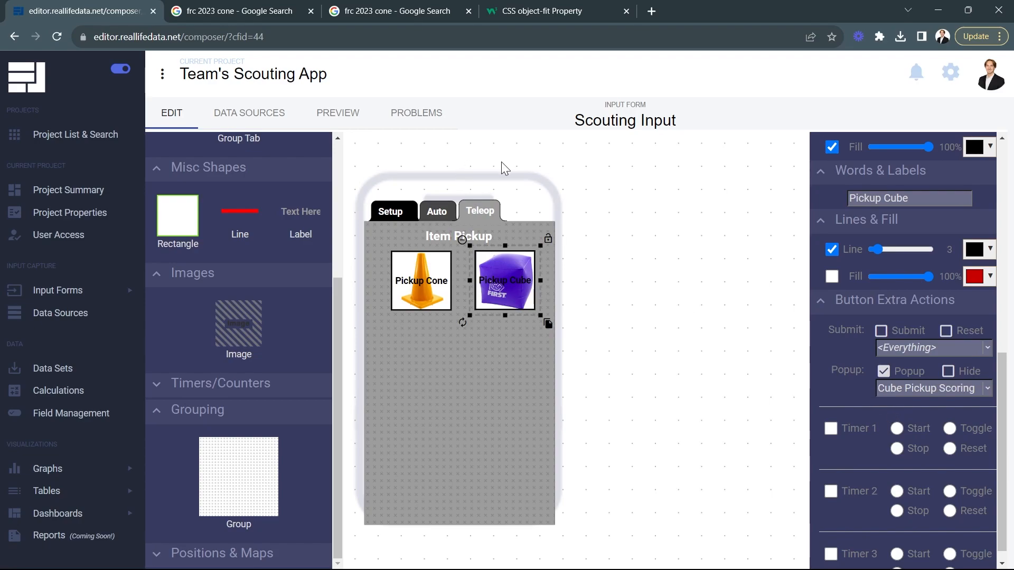
# Step: Preview the form, open and cancel both the Pickup Cone and Pickup Cube popups, and return to editing
pyautogui.click(336, 115)
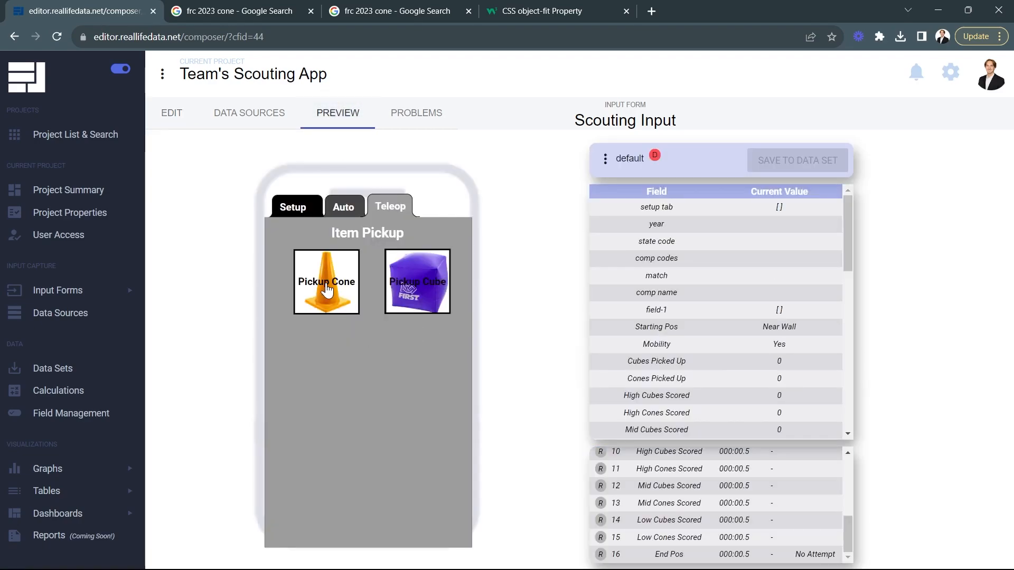
pyautogui.click(327, 288)
pyautogui.click(425, 449)
pyautogui.click(422, 301)
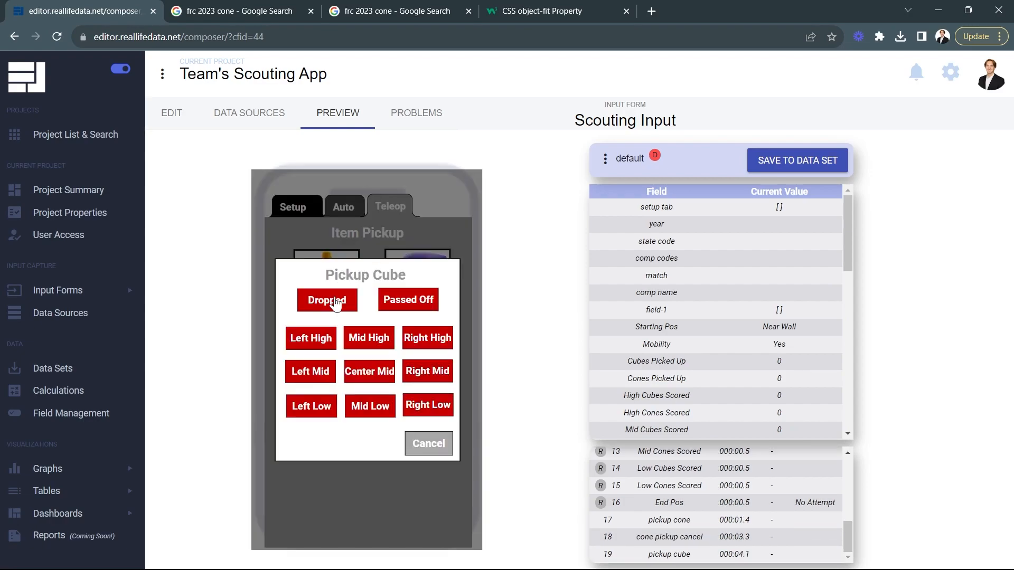
pyautogui.click(428, 445)
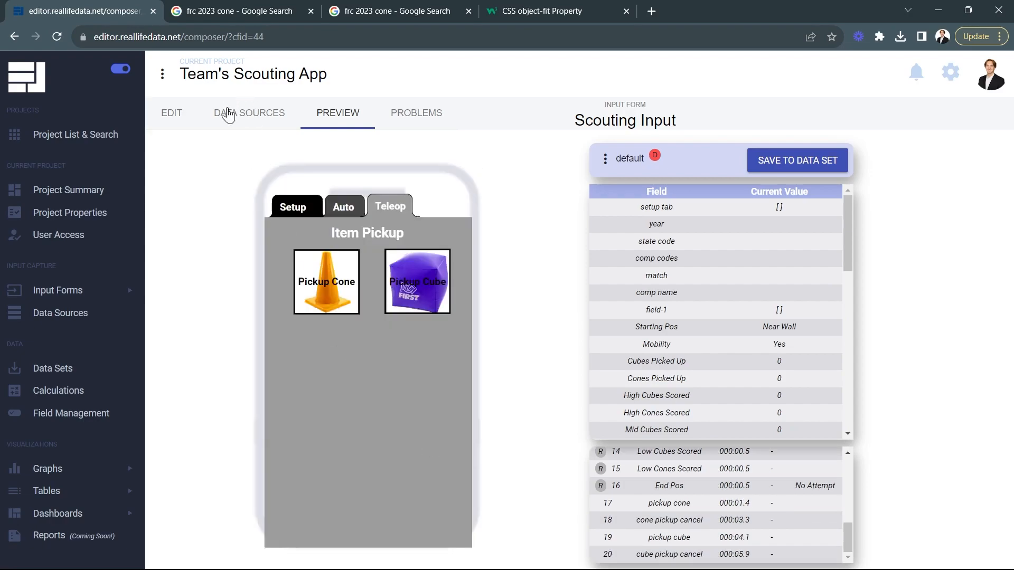
pyautogui.click(171, 113)
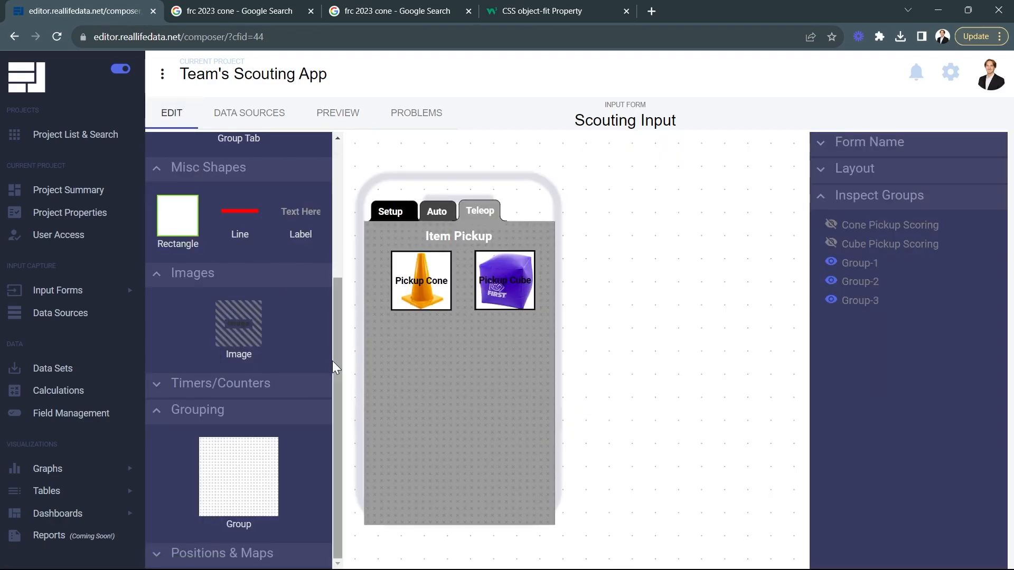
# Step: Add a text-based timer to the Teleop tab, centred below the two pickup buttons
pyautogui.moveTo(337, 354); pyautogui.dragTo(333, 215)
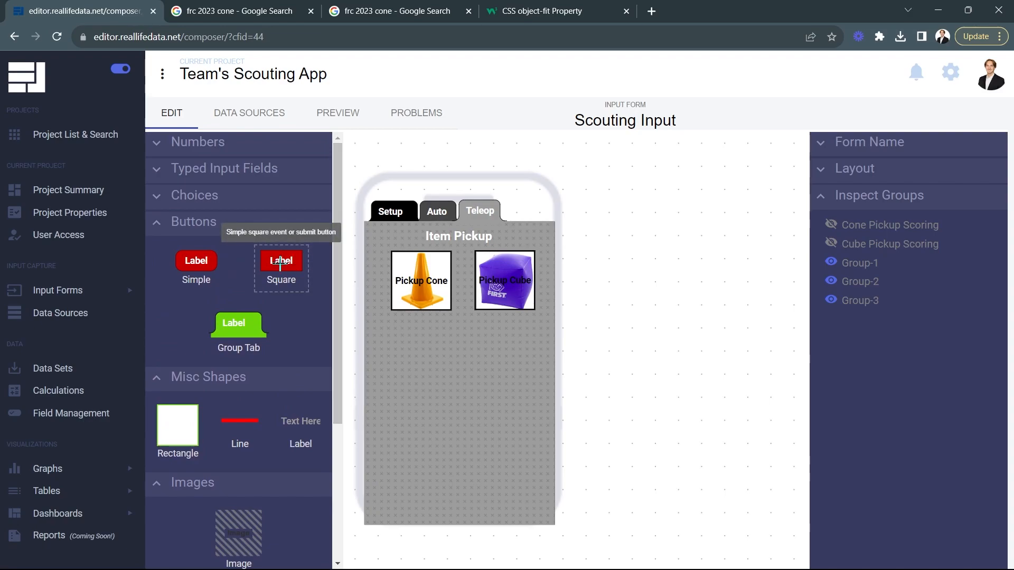
pyautogui.scroll(-4, 274, 274)
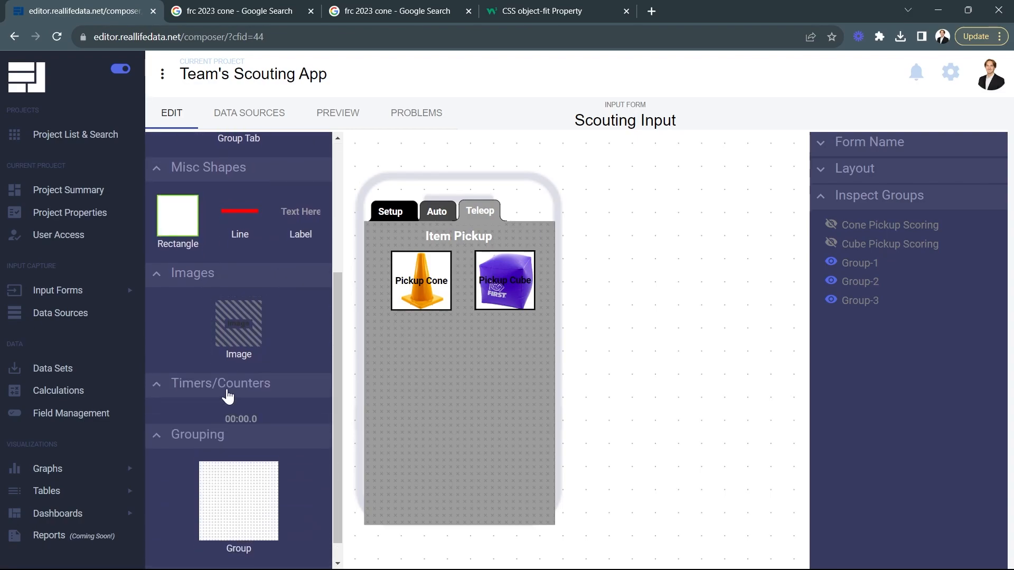
pyautogui.moveTo(240, 422); pyautogui.dragTo(401, 357)
pyautogui.moveTo(444, 333); pyautogui.dragTo(447, 337)
# Step: Set the timer's font fill to white (#ffffff) and enlarge the timer
pyautogui.scroll(-2, 936, 492)
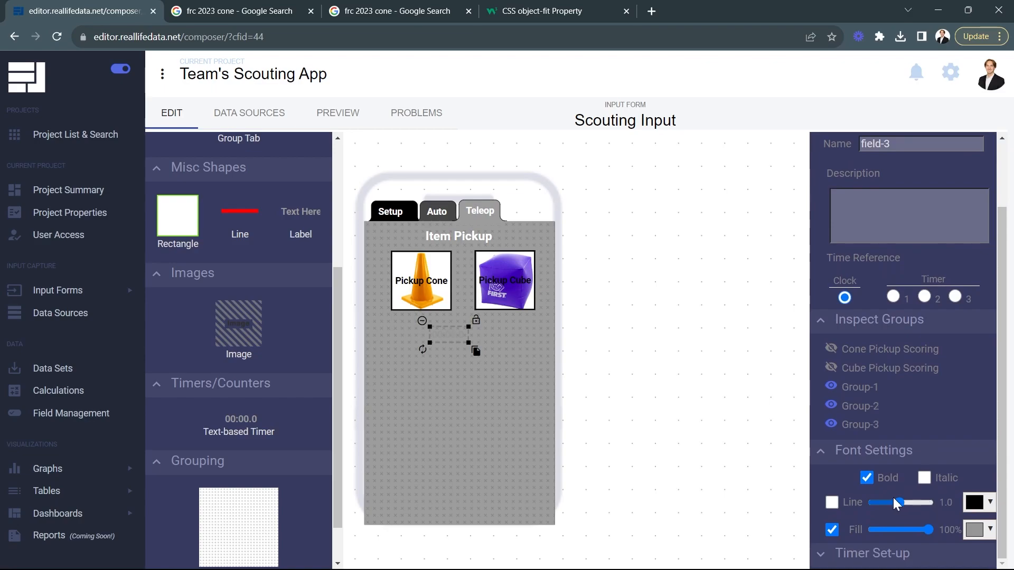
pyautogui.click(980, 530)
pyautogui.click(893, 377)
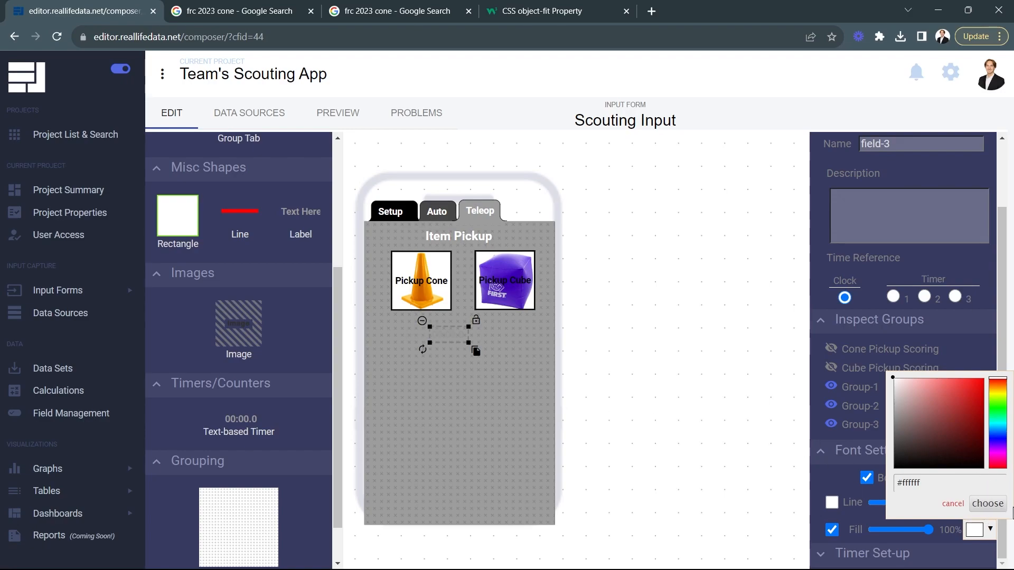
pyautogui.click(987, 503)
pyautogui.moveTo(468, 342)
pyautogui.mouseDown()
pyautogui.moveTo(486, 349)
pyautogui.moveTo(463, 337)
pyautogui.mouseUp()
# Step: Add a square button below the timer's left side, fill it black (#000000) and turn off its outline
pyautogui.scroll(4, 296, 316)
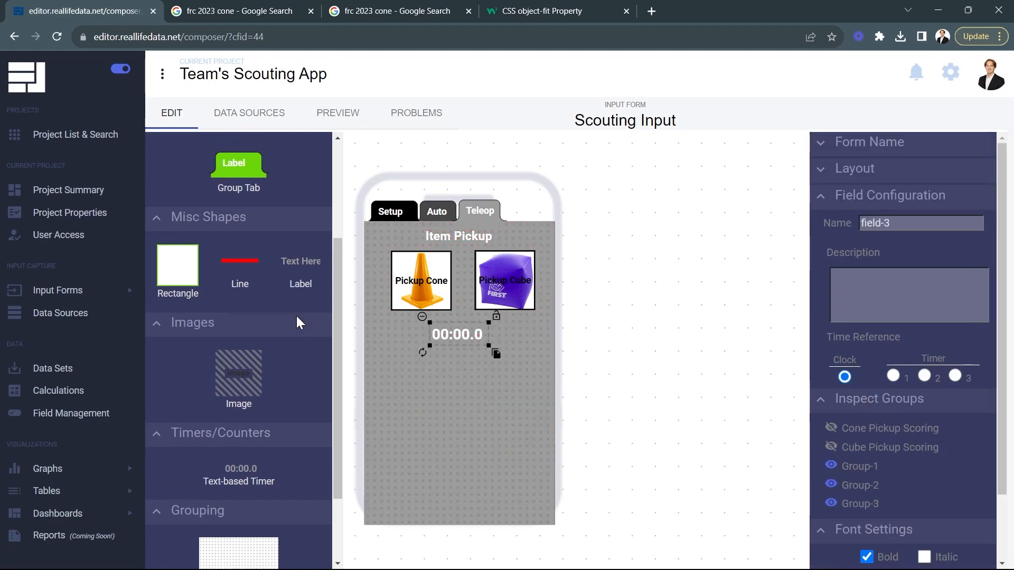
pyautogui.moveTo(281, 260); pyautogui.dragTo(453, 385)
pyautogui.moveTo(409, 354); pyautogui.dragTo(431, 361)
pyautogui.scroll(-8, 933, 448)
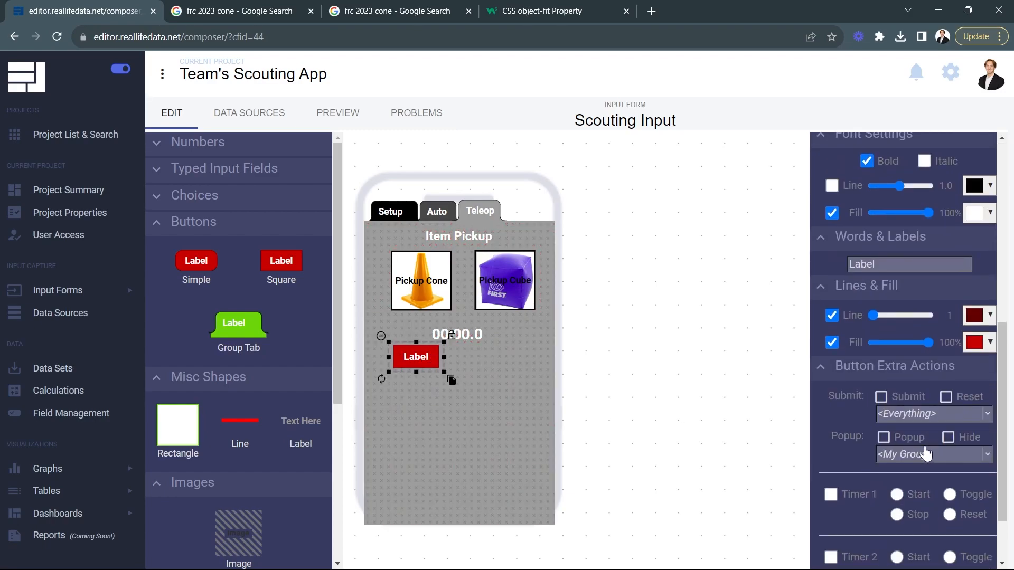
pyautogui.click(979, 343)
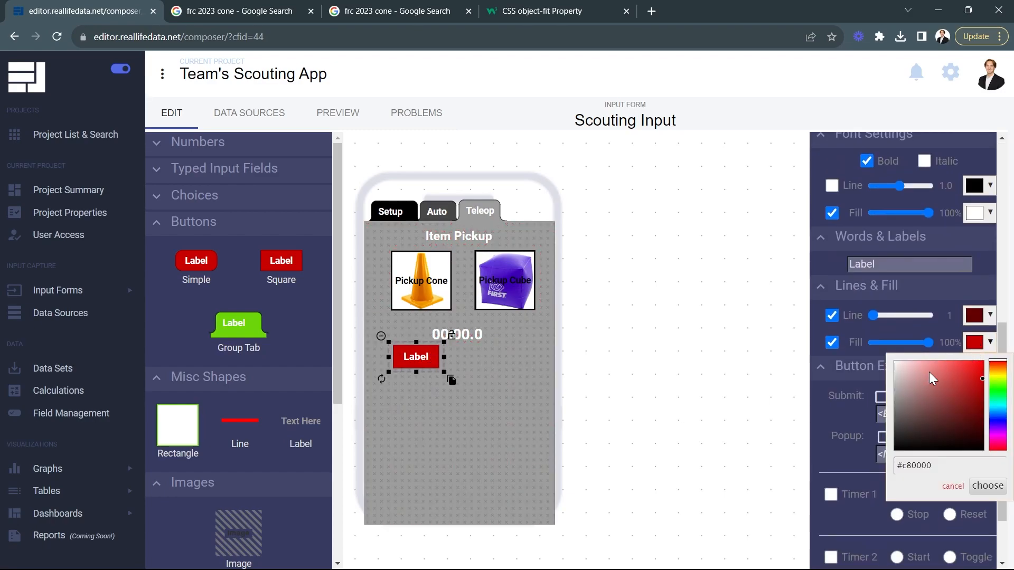
pyautogui.click(984, 485)
pyautogui.click(978, 315)
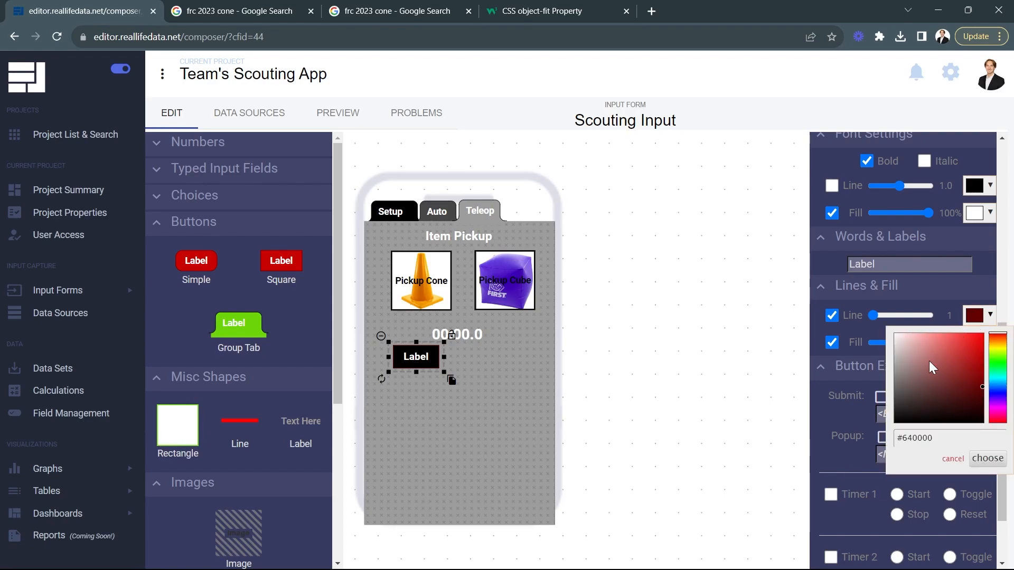
pyautogui.click(832, 314)
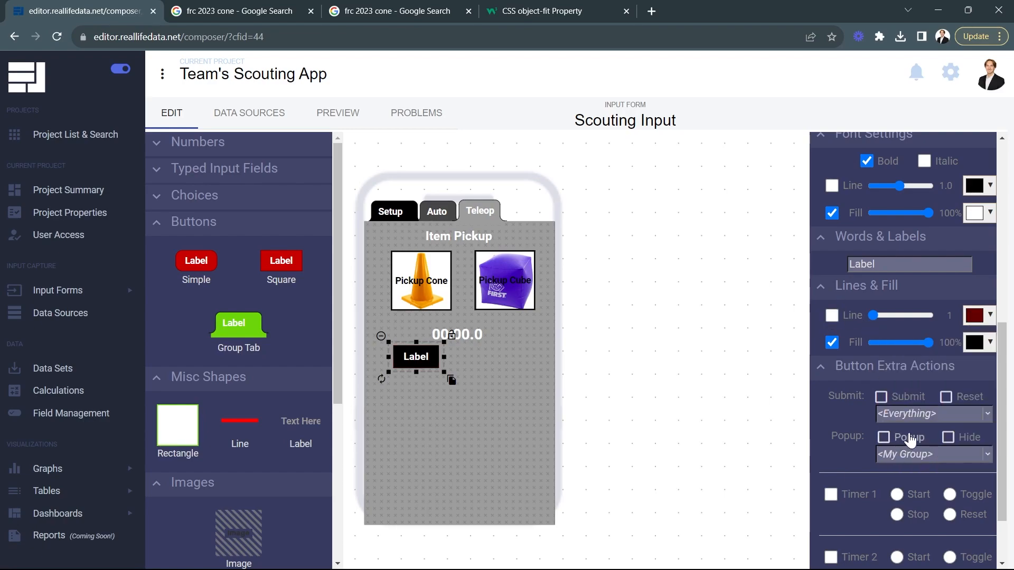
# Step: Label the black button "Defense Start" and widen it to fit the text
pyautogui.doubleClick(885, 264)
pyautogui.write('D')
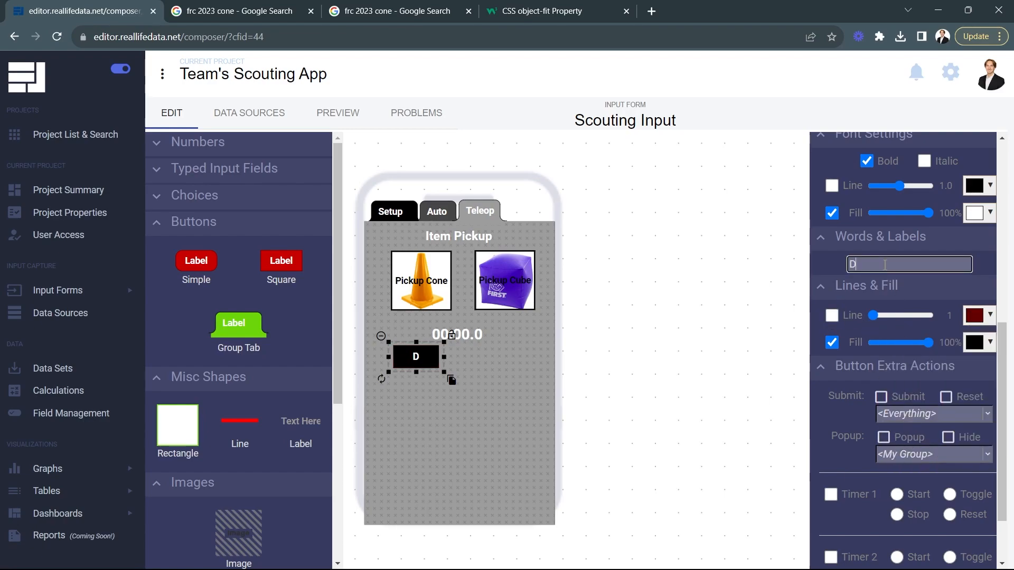
pyautogui.write('efense Start')
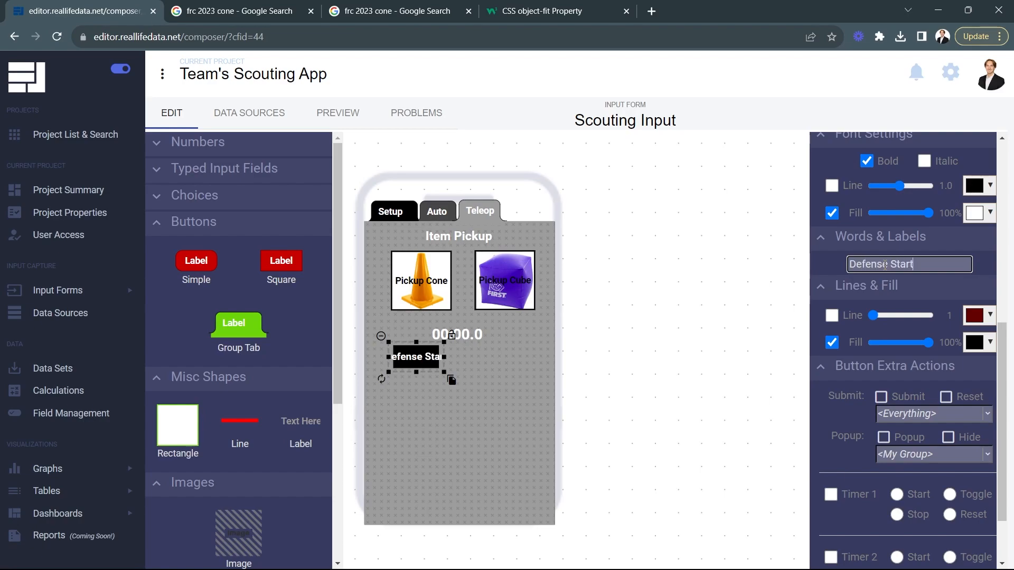
pyautogui.moveTo(443, 357); pyautogui.dragTo(475, 359)
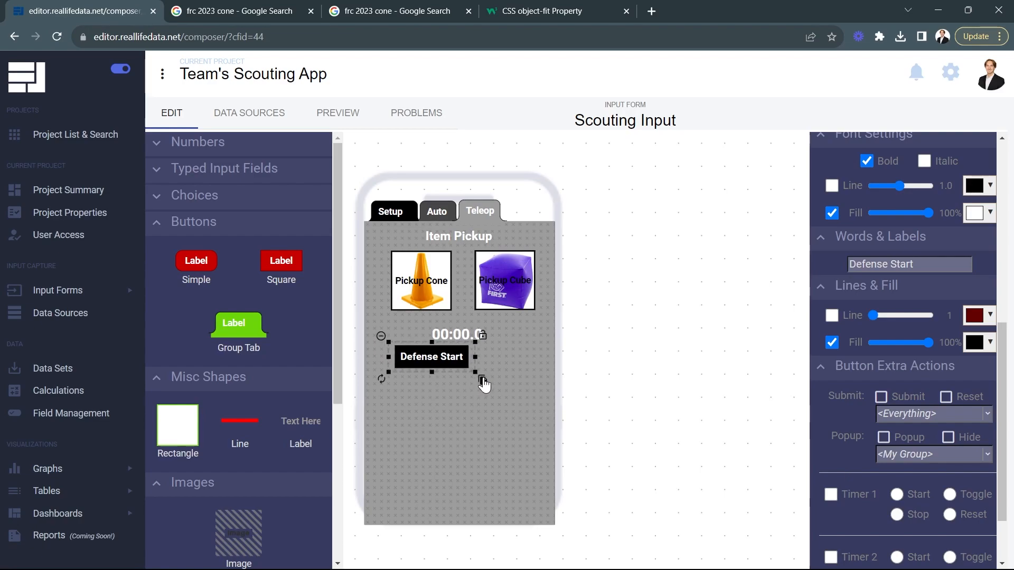
# Step: Duplicate the Defense Start button and relabel the copy "Defense Stop"
pyautogui.click(482, 381)
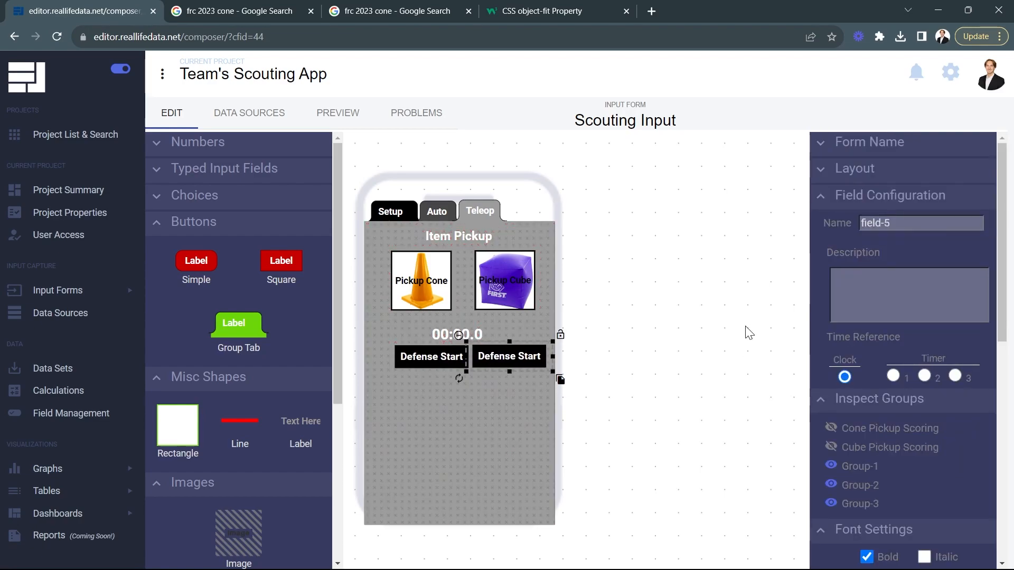
pyautogui.scroll(-8, 870, 292)
pyautogui.moveTo(914, 263); pyautogui.dragTo(902, 265)
pyautogui.write('op')
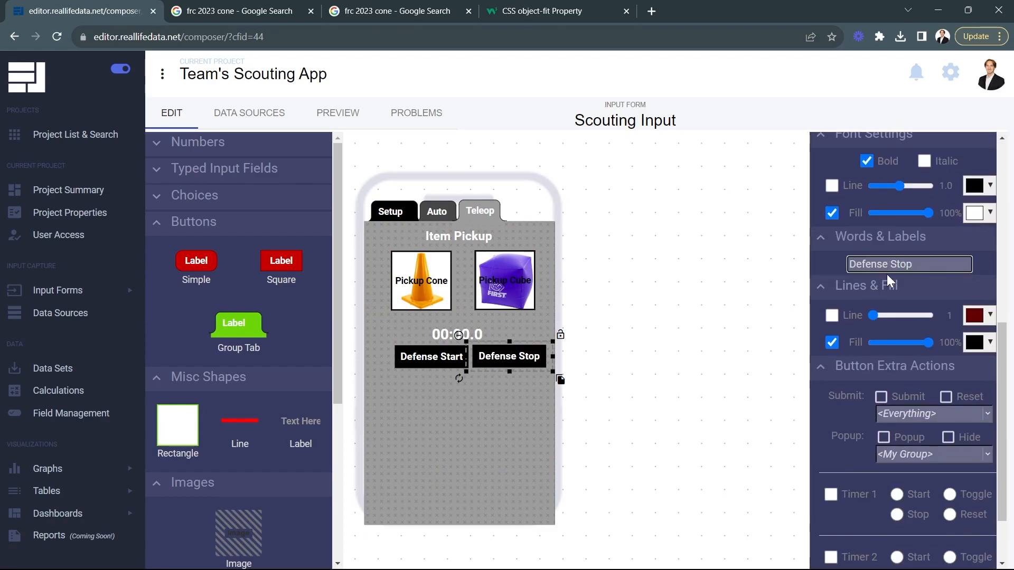
# Step: Set the field names of the two defense buttons to "defense stop" and "defense start"
pyautogui.scroll(8, 885, 273)
pyautogui.doubleClick(881, 217)
pyautogui.write('D')
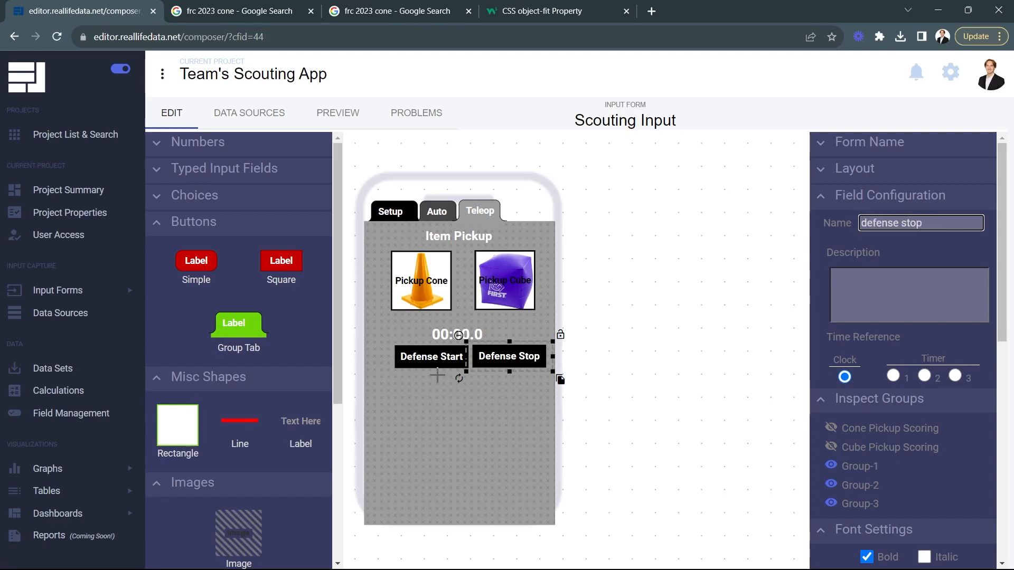
pyautogui.click(422, 358)
pyautogui.doubleClick(896, 224)
pyautogui.write('de')
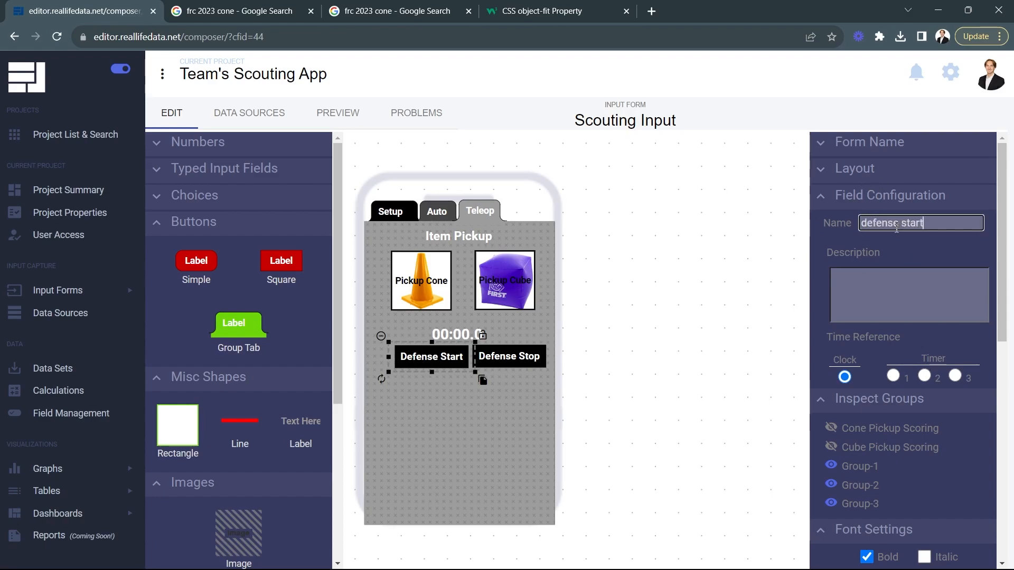
pyautogui.click(875, 236)
# Step: Reposition the Defense Start and Defense Stop buttons so they sit side by side, centred below the timer
pyautogui.moveTo(443, 351); pyautogui.dragTo(431, 352)
pyautogui.click(501, 356)
pyautogui.moveTo(505, 359); pyautogui.dragTo(499, 361)
pyautogui.click(612, 362)
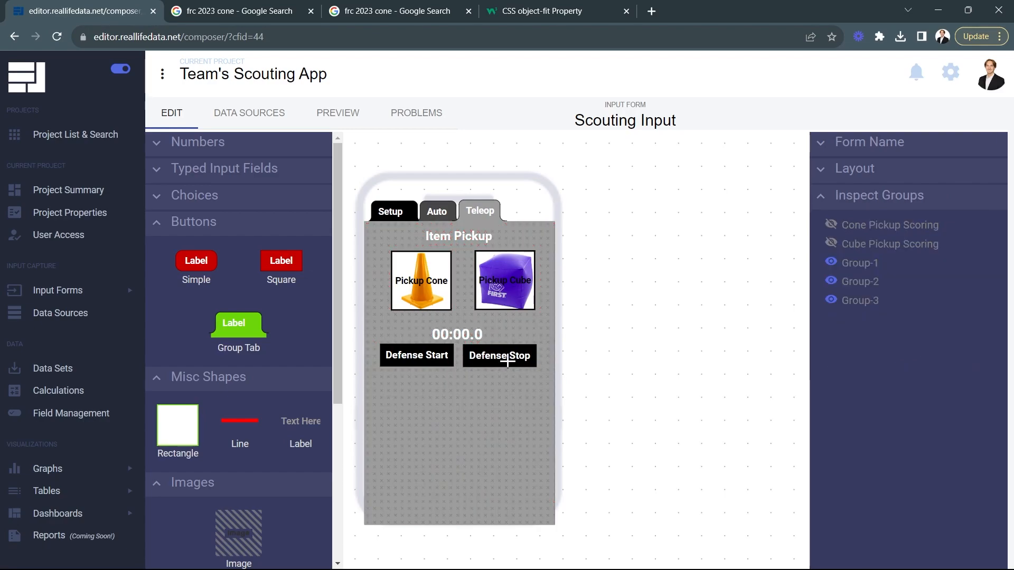
# Step: Check the timer field's set-up options and make the Defense Start button start Timer 1
pyautogui.click(456, 337)
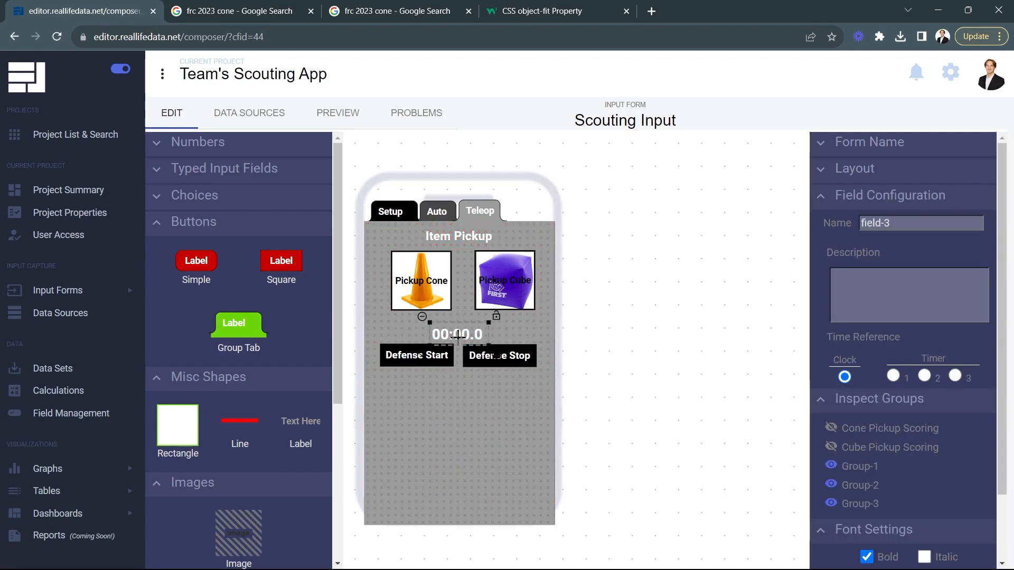
pyautogui.click(854, 198)
pyautogui.click(848, 225)
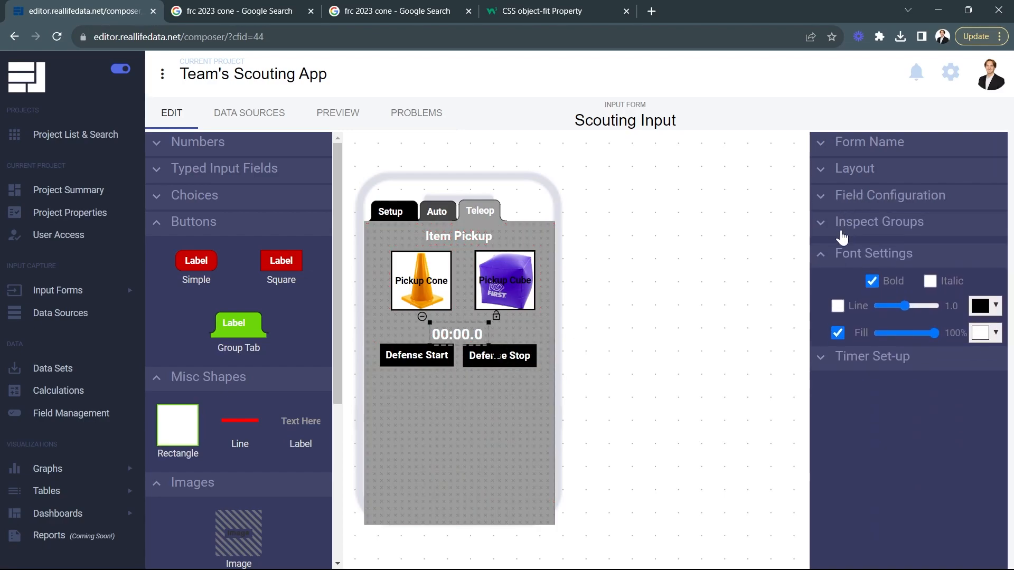
pyautogui.click(848, 358)
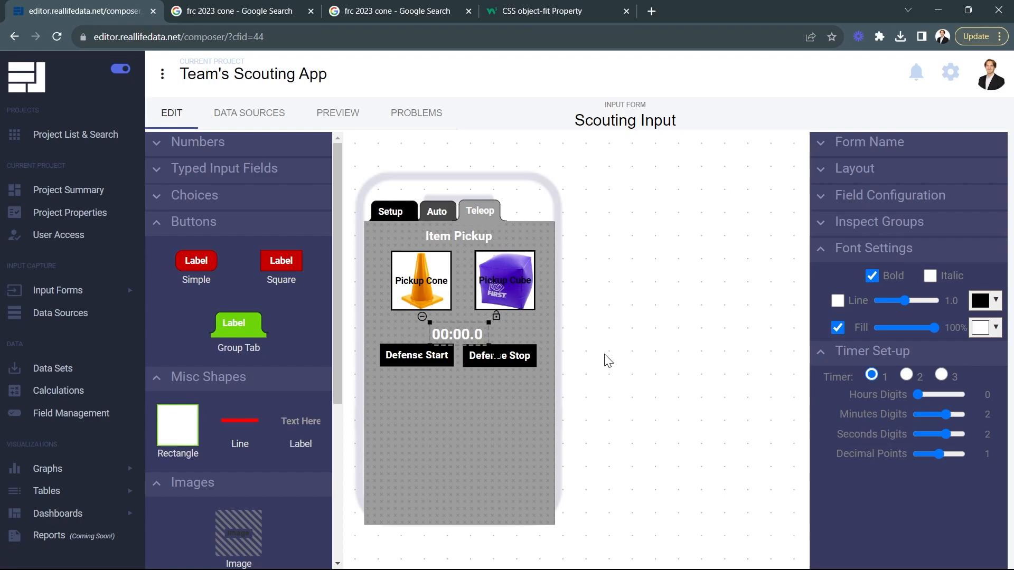
pyautogui.click(413, 352)
pyautogui.scroll(-4, 841, 500)
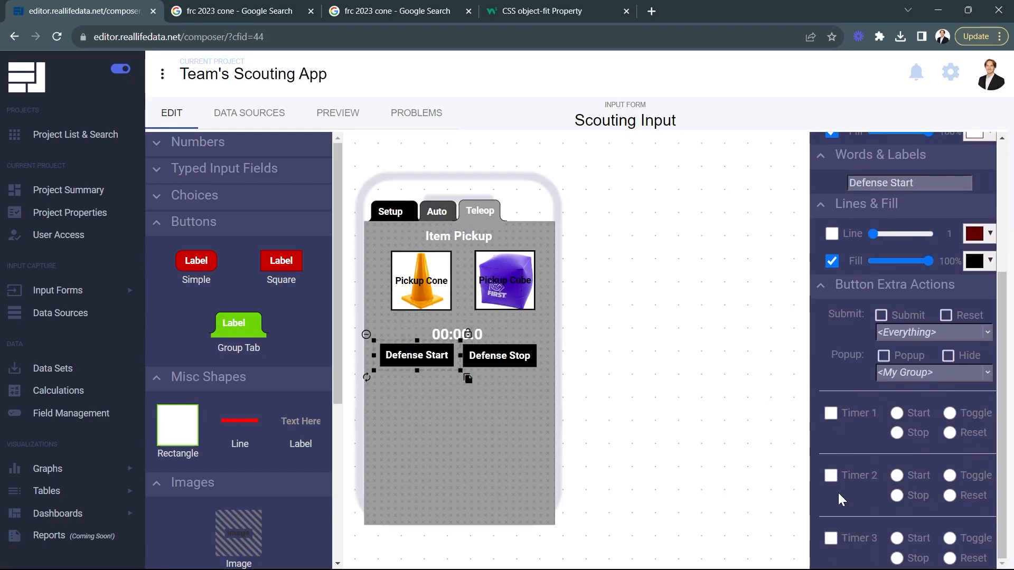
pyautogui.click(831, 414)
# Step: Set the Defense Stop button's Timer 1 action to Stop
pyautogui.click(490, 353)
pyautogui.scroll(-4, 879, 456)
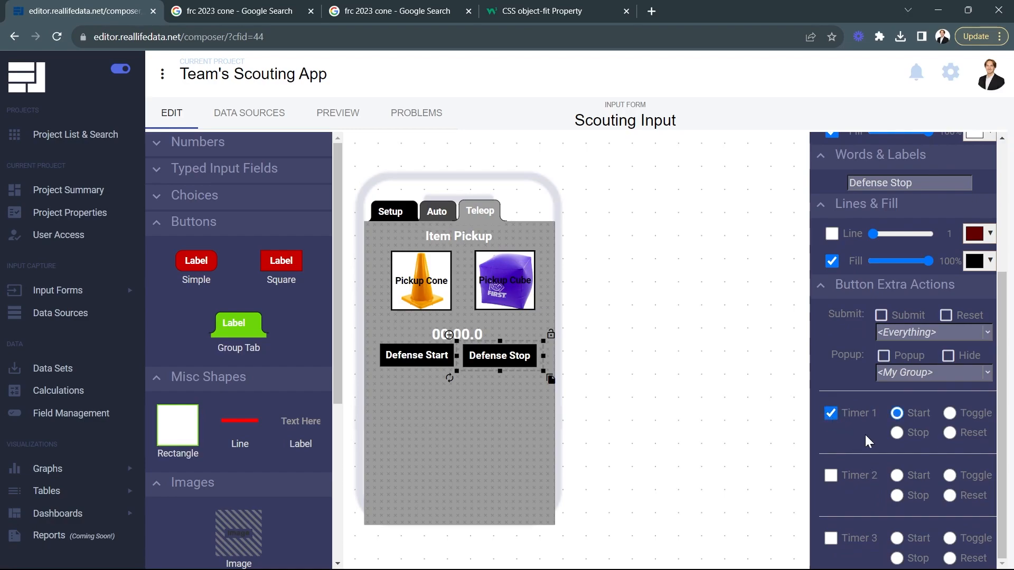
pyautogui.click(897, 433)
pyautogui.click(726, 389)
# Step: Preview the form, start and stop the defense timer twice with its two buttons, and return to editing
pyautogui.click(338, 112)
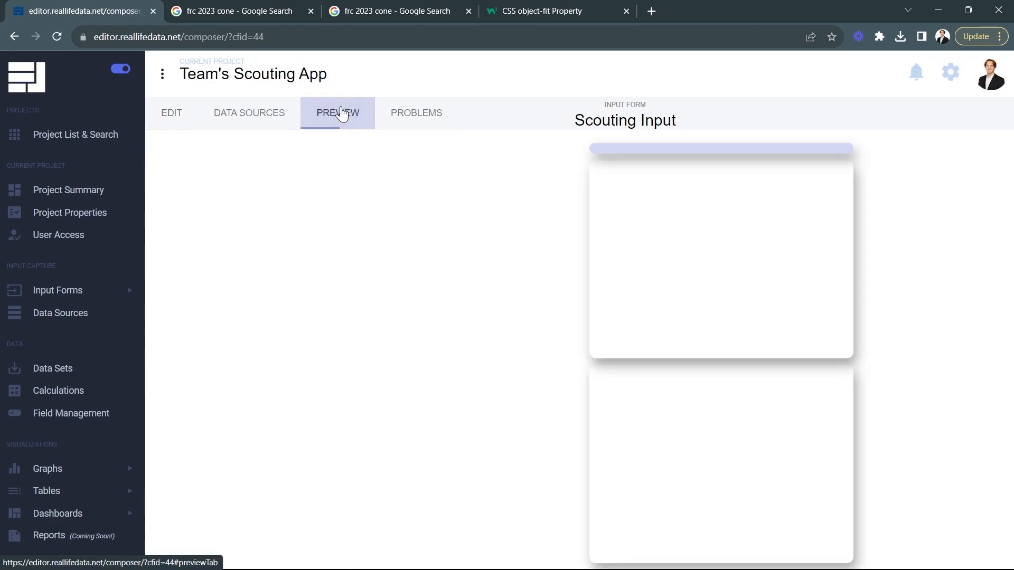
pyautogui.click(311, 363)
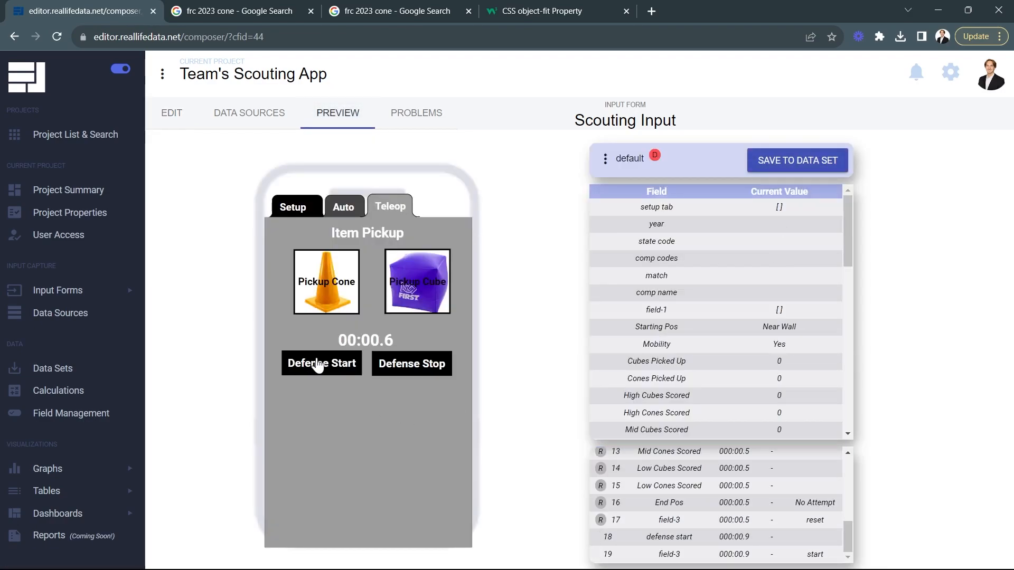
pyautogui.click(411, 370)
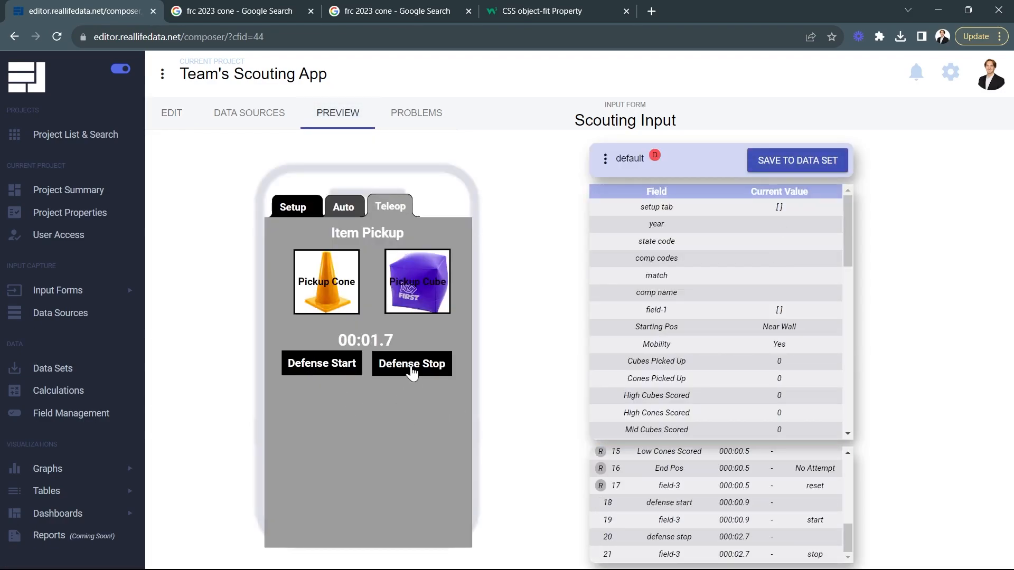
pyautogui.click(323, 371)
pyautogui.click(407, 368)
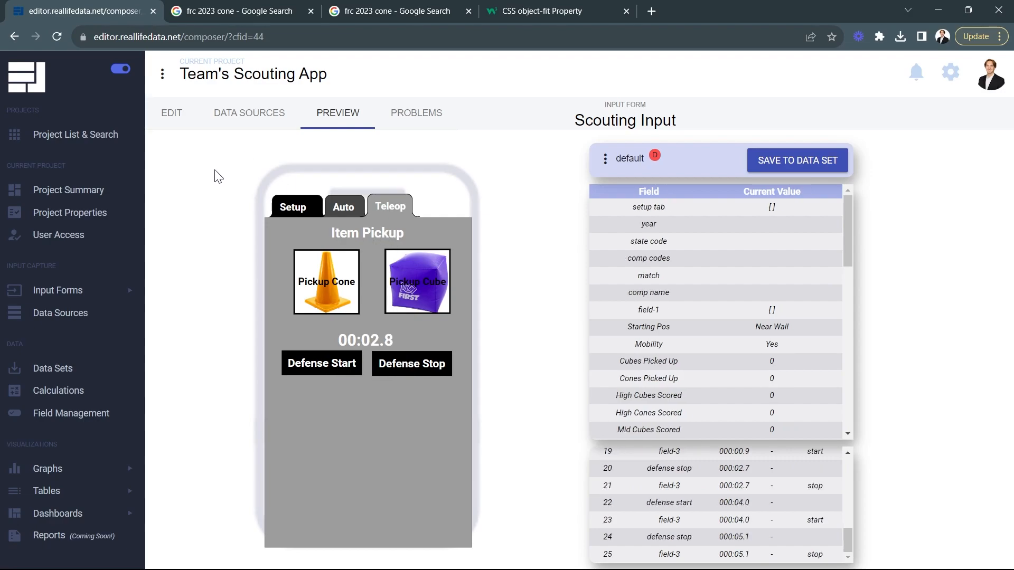
pyautogui.click(171, 113)
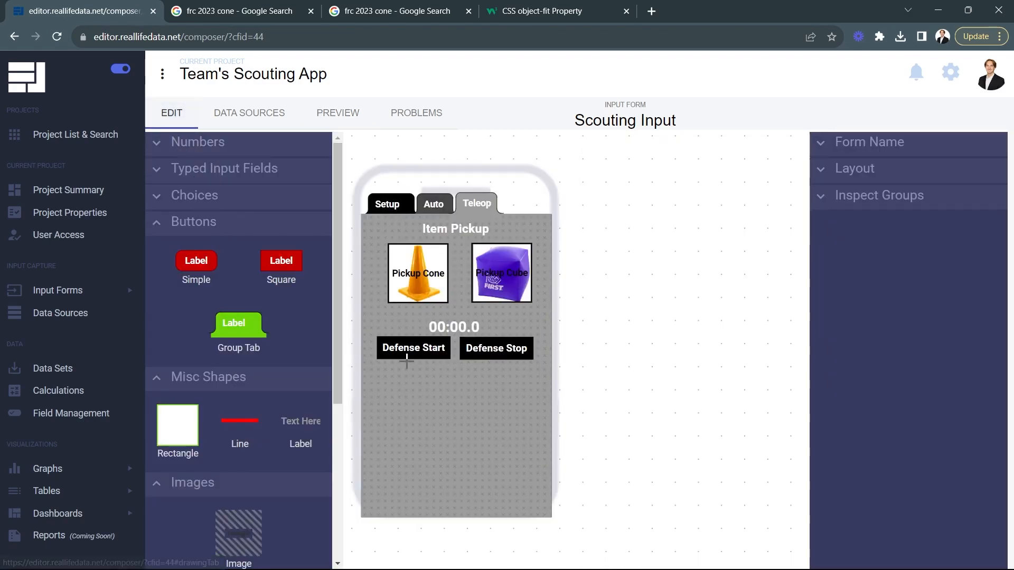
pyautogui.click(475, 351)
pyautogui.moveTo(475, 352); pyautogui.dragTo(475, 352)
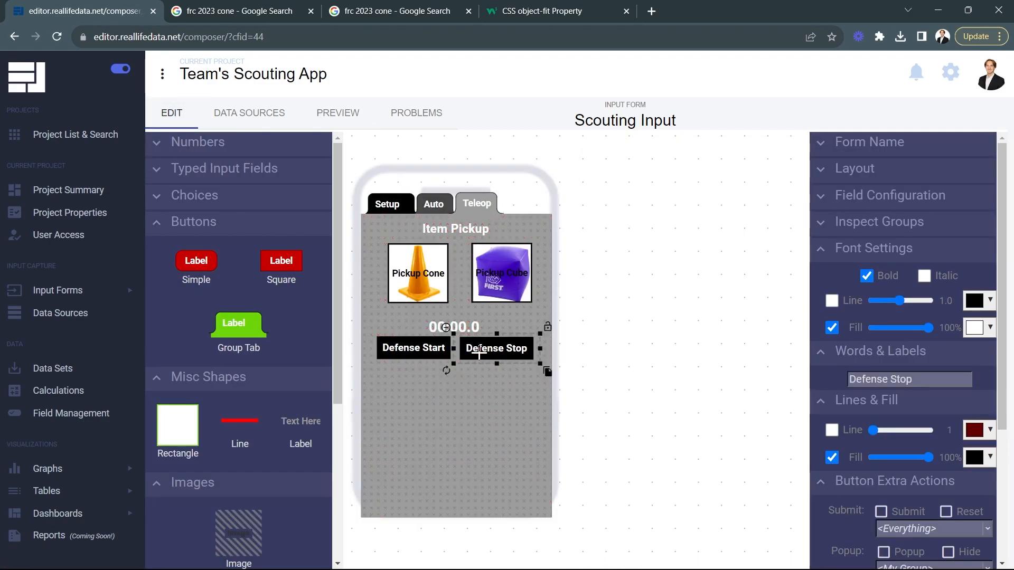
pyautogui.click(665, 361)
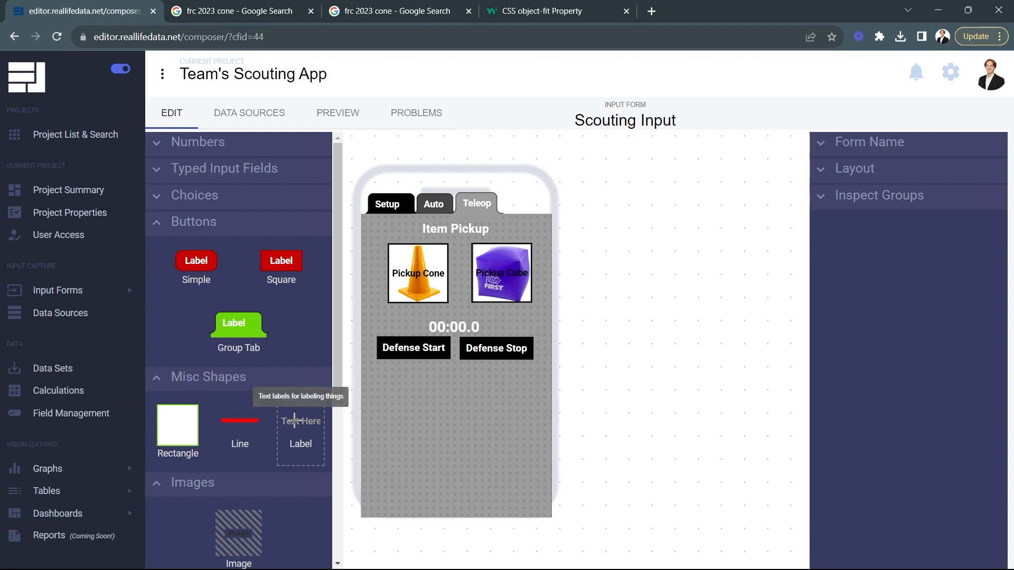
# Step: Add a text label below the Defense Start button and set its font fill to white (#ffffff)
pyautogui.moveTo(295, 421); pyautogui.dragTo(397, 401)
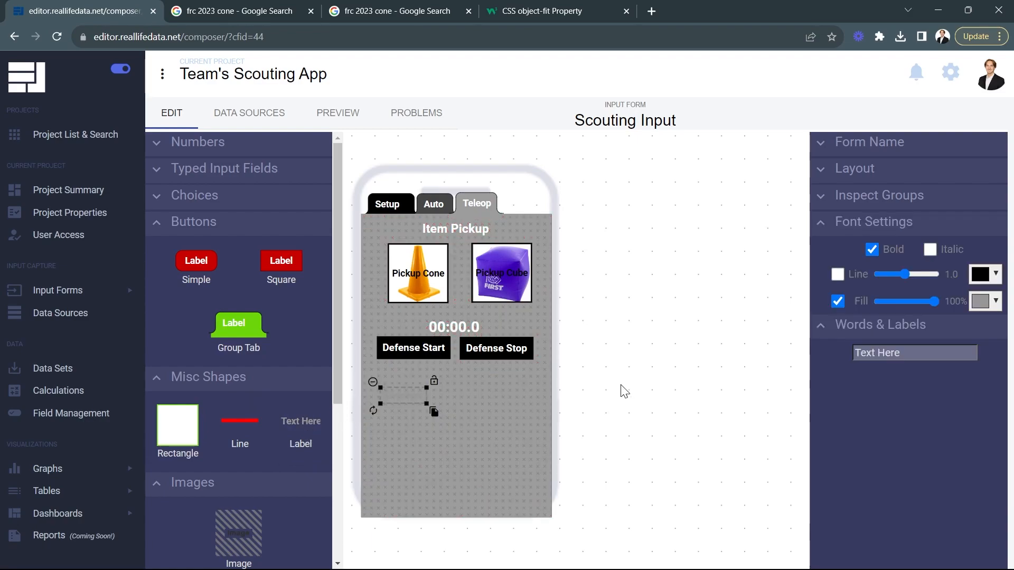
pyautogui.click(985, 300)
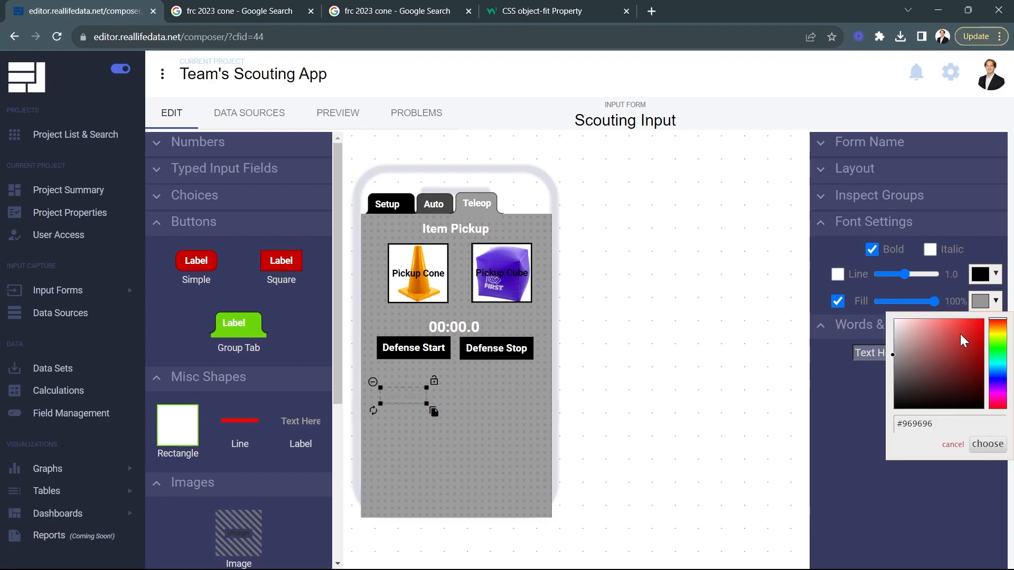
pyautogui.click(987, 444)
pyautogui.click(425, 403)
# Step: Change the new label's text to "Links:", enlarge it slightly and align it near the form's left edge
pyautogui.tripleClick(912, 356)
pyautogui.write('Links:')
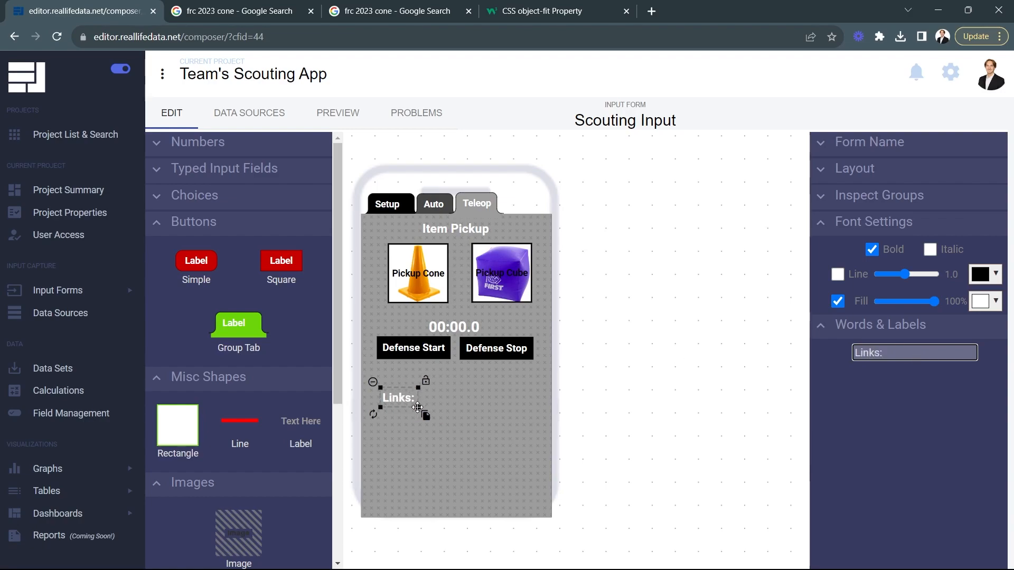
pyautogui.moveTo(417, 408)
pyautogui.mouseDown()
pyautogui.moveTo(428, 411)
pyautogui.moveTo(403, 402)
pyautogui.mouseUp()
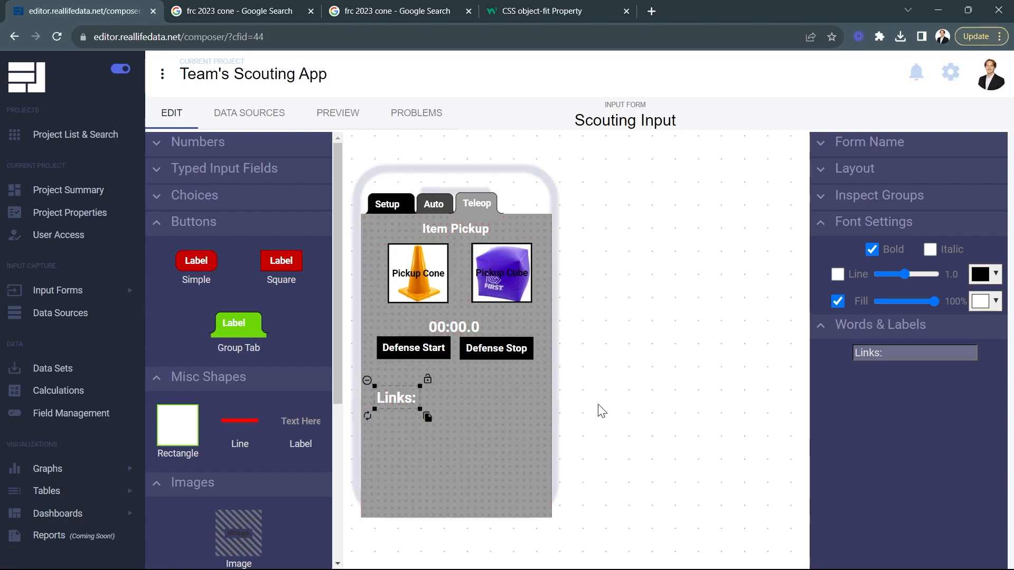
pyautogui.click(614, 394)
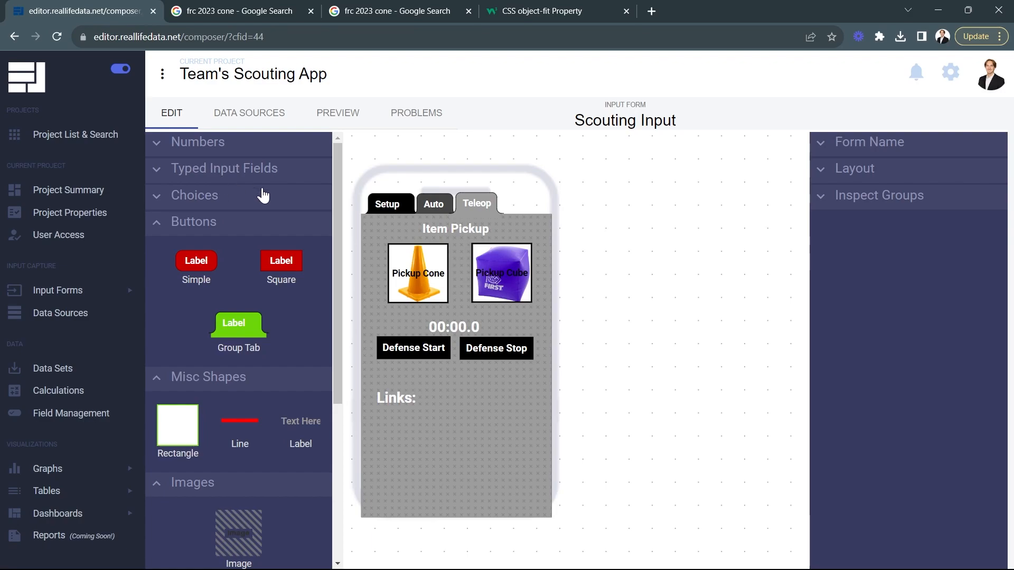
# Step: Add an Int Clicker beside the "Links:" label with a maximum of 9 and a start value of 0
pyautogui.click(204, 142)
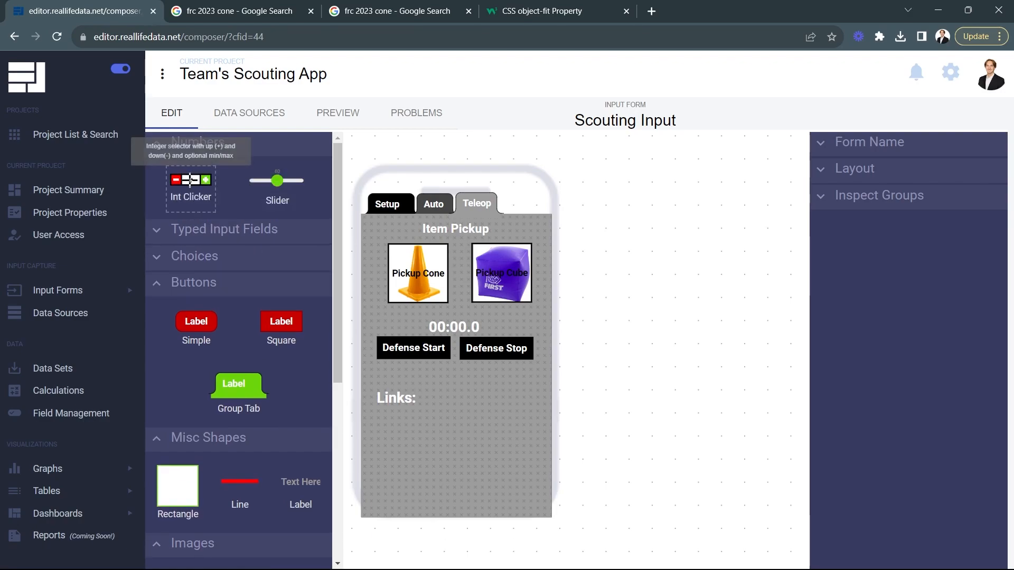
pyautogui.moveTo(190, 180); pyautogui.dragTo(490, 411)
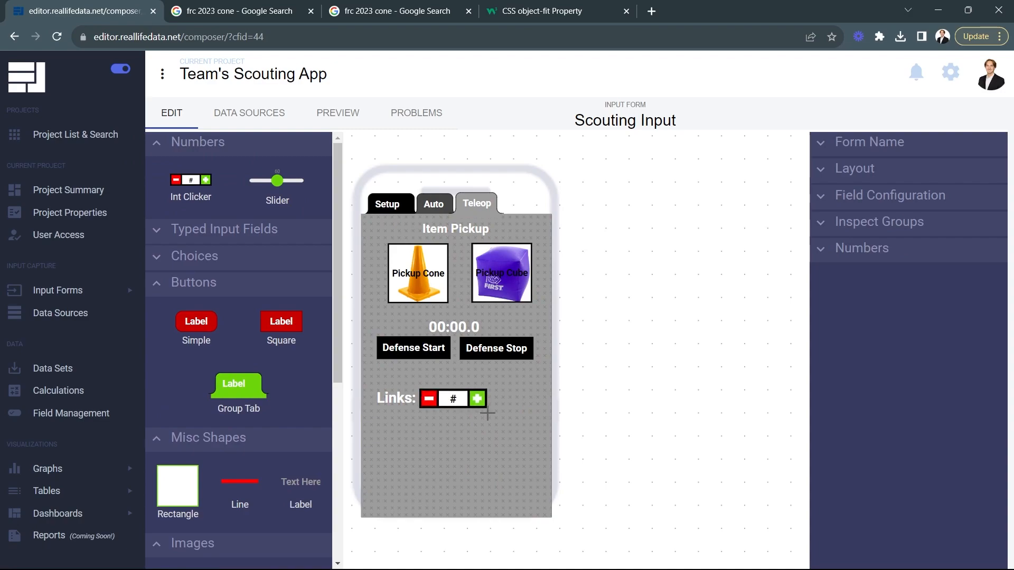
pyautogui.click(875, 254)
pyautogui.doubleClick(904, 299)
pyautogui.write('9')
pyautogui.moveTo(928, 362); pyautogui.dragTo(870, 362)
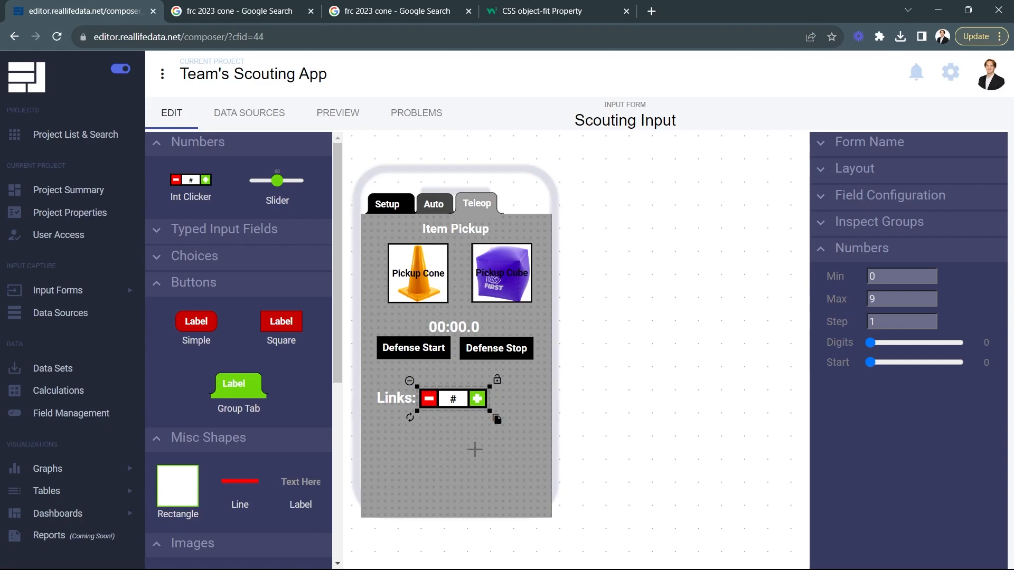
pyautogui.moveTo(451, 398); pyautogui.dragTo(455, 399)
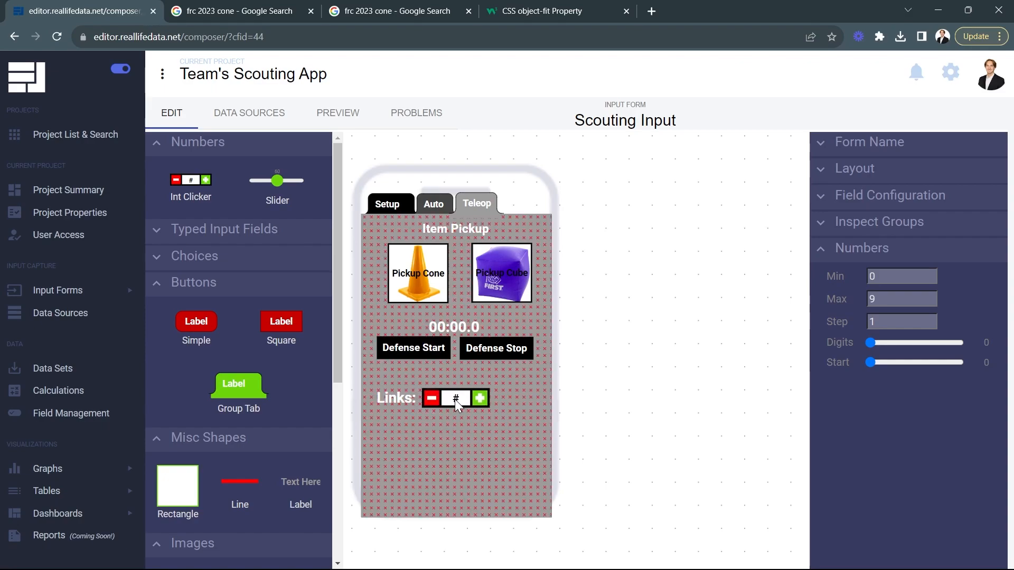
pyautogui.click(642, 407)
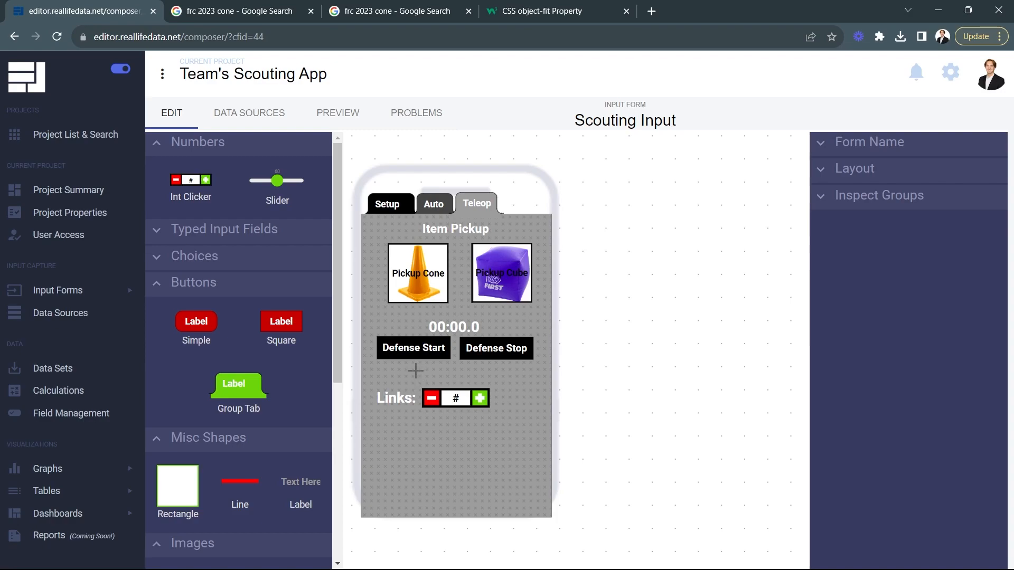
# Step: Add a checkboxes field below the "Links:" label, set its font fill to white (#ffffff) and enlarge it
pyautogui.click(233, 274)
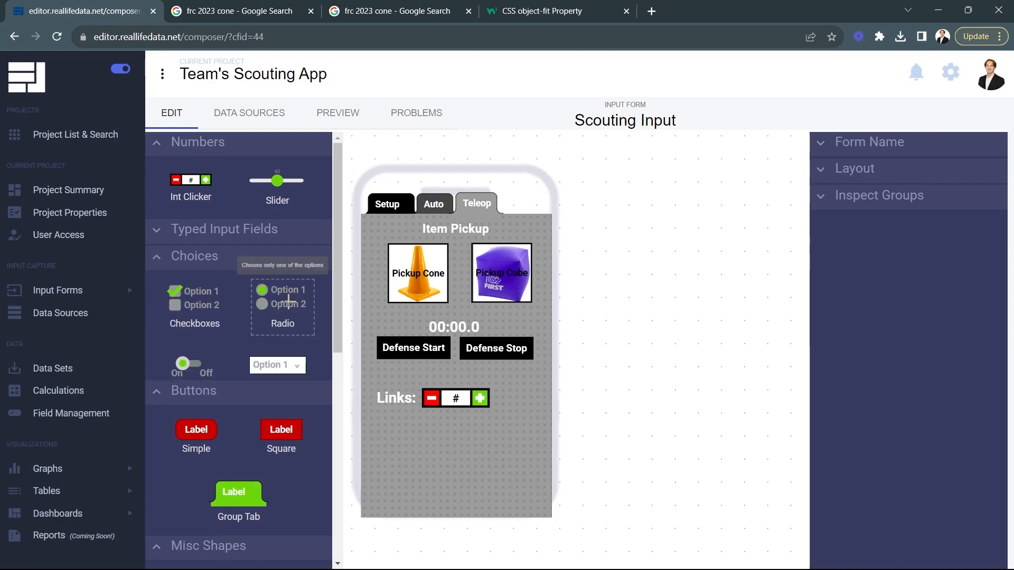
pyautogui.moveTo(205, 305); pyautogui.dragTo(423, 451)
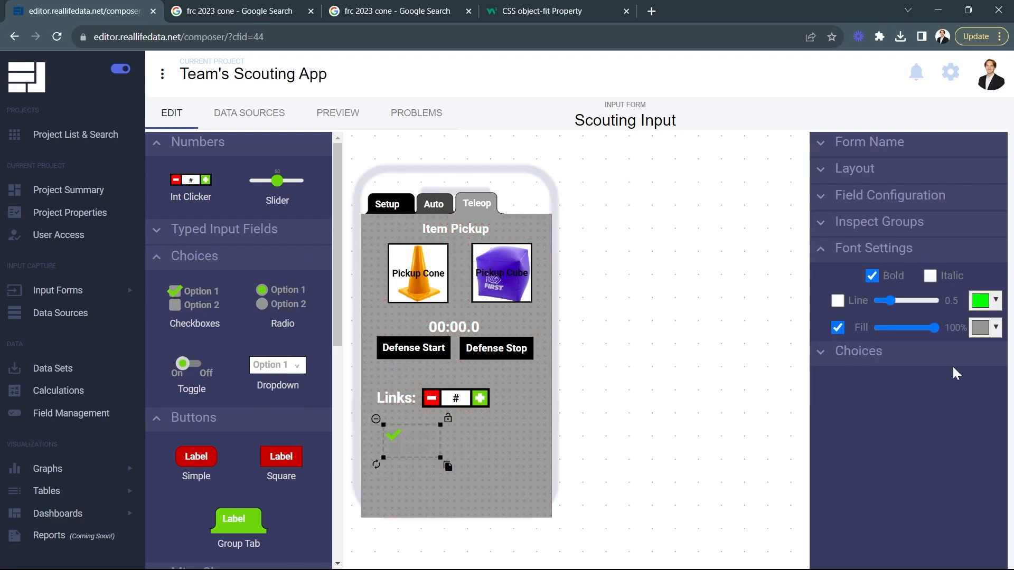
pyautogui.click(980, 327)
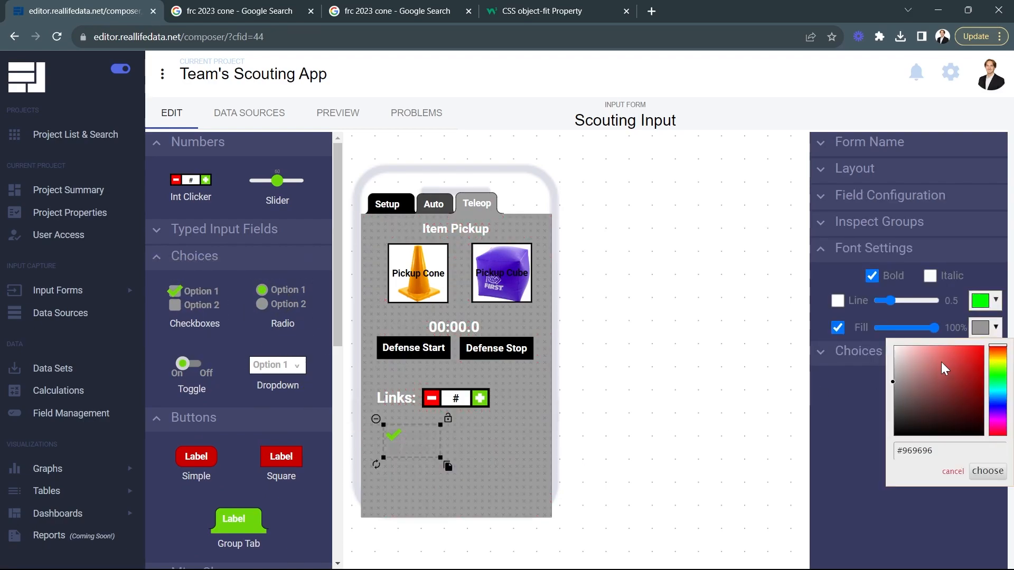
pyautogui.click(988, 471)
pyautogui.moveTo(440, 458); pyautogui.dragTo(431, 452)
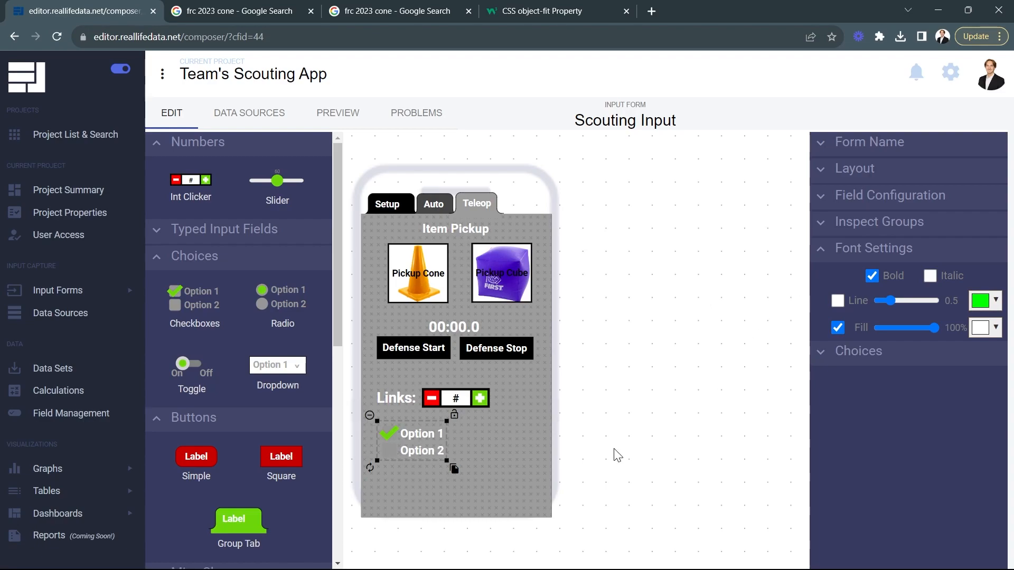
# Step: Leave the first choice unchecked by default and rename the two checkbox choices to "Tipped" and "Disconnected"
pyautogui.click(896, 351)
pyautogui.click(838, 382)
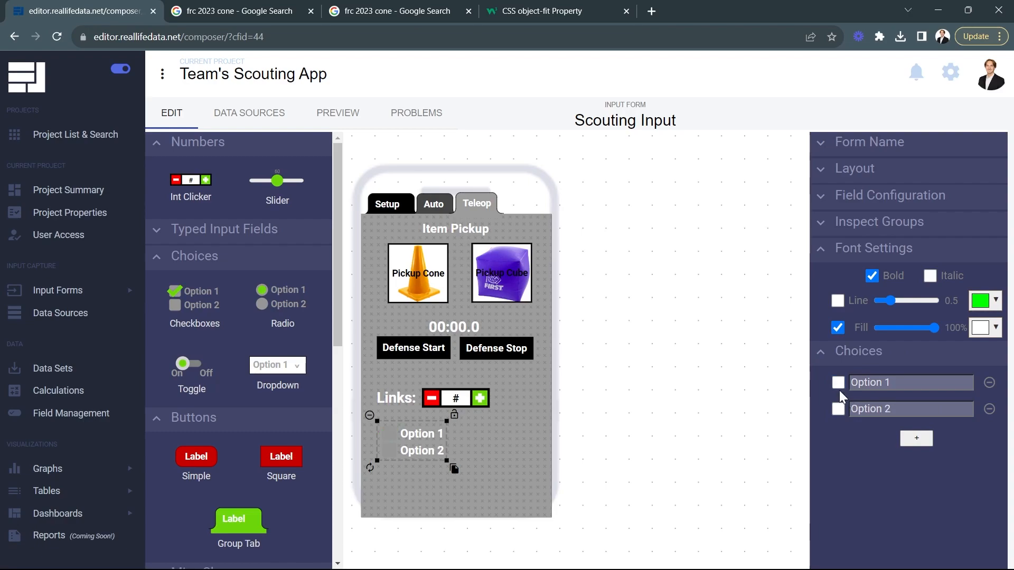
pyautogui.click(901, 382)
pyautogui.write('Tipped')
pyautogui.click(898, 410)
pyautogui.write('Disconnected')
pyautogui.click(715, 437)
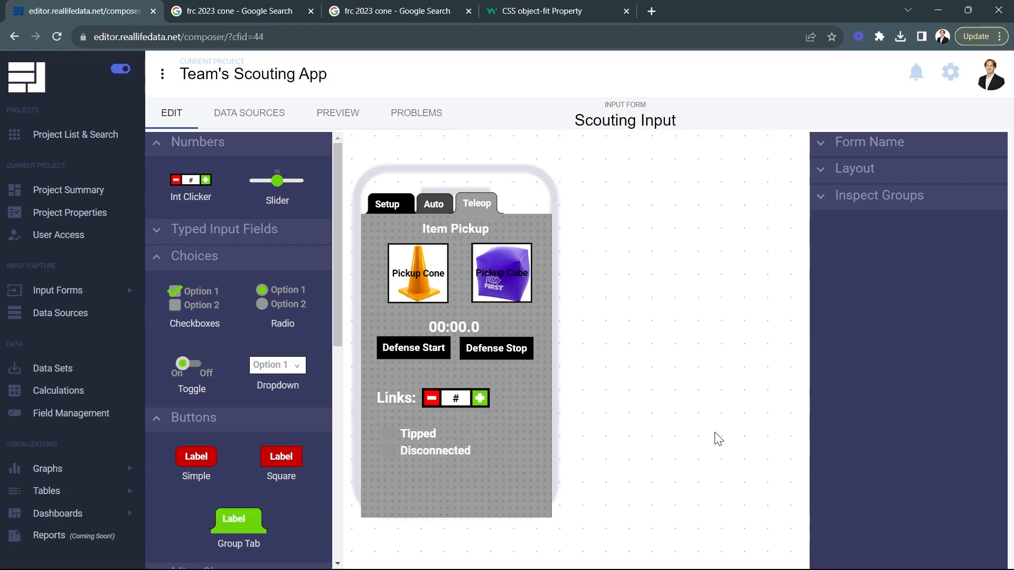
# Step: Enlarge the checkboxes field slightly and move it lower on the form, and shift the "Links:" label closer to its clicker
pyautogui.click(432, 457)
pyautogui.moveTo(473, 461); pyautogui.dragTo(436, 472)
pyautogui.click(649, 417)
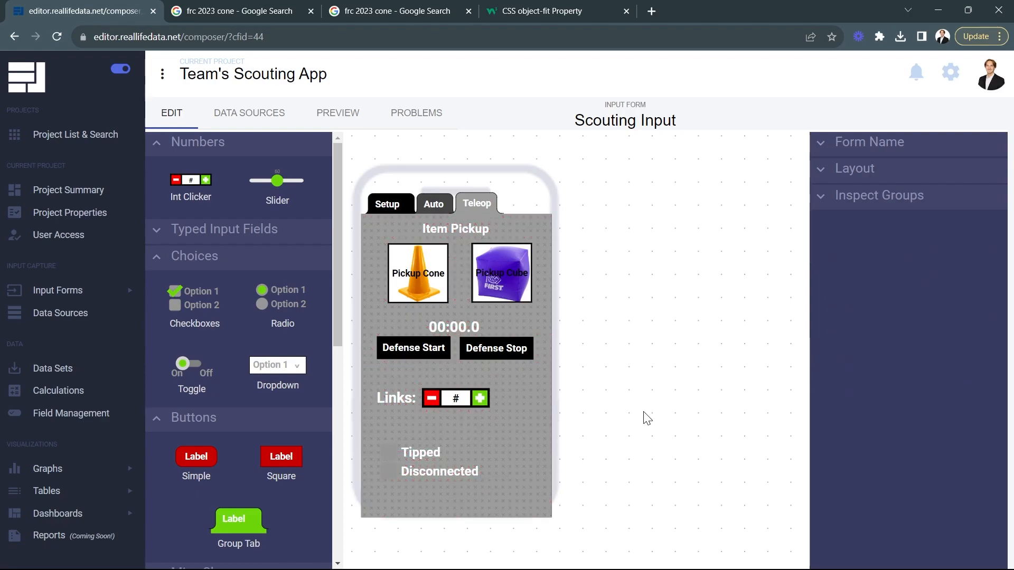
pyautogui.click(394, 398)
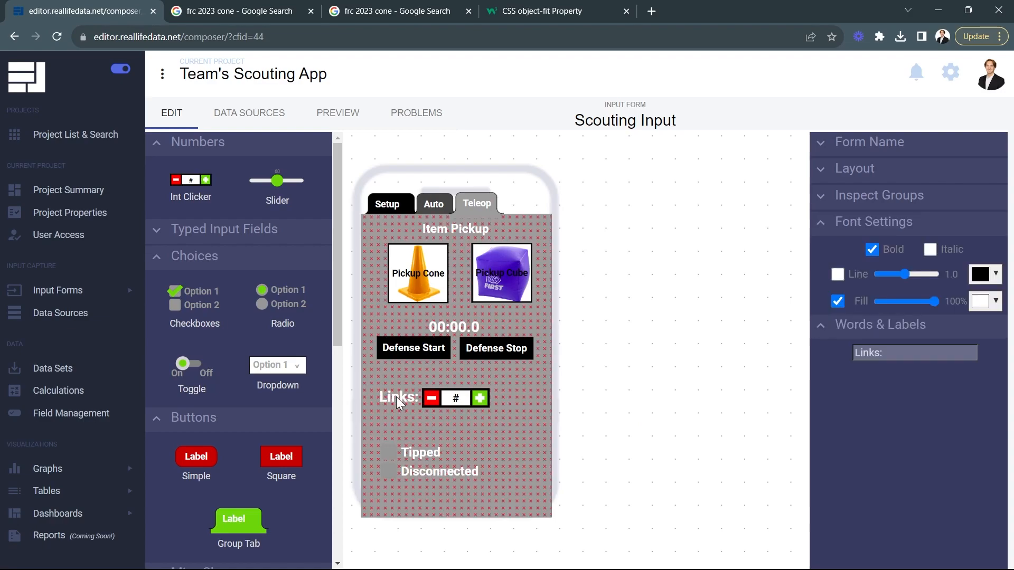
pyautogui.click(661, 439)
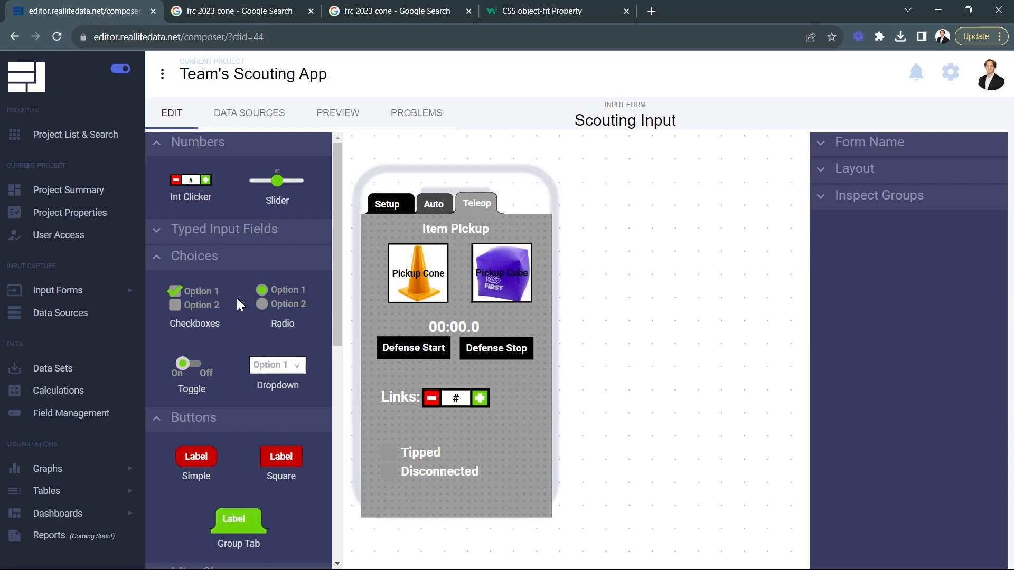
# Step: Add a line below the pickup images with thickness 4, color it white and stretch it across most of the form's width
pyautogui.scroll(-7, 237, 338)
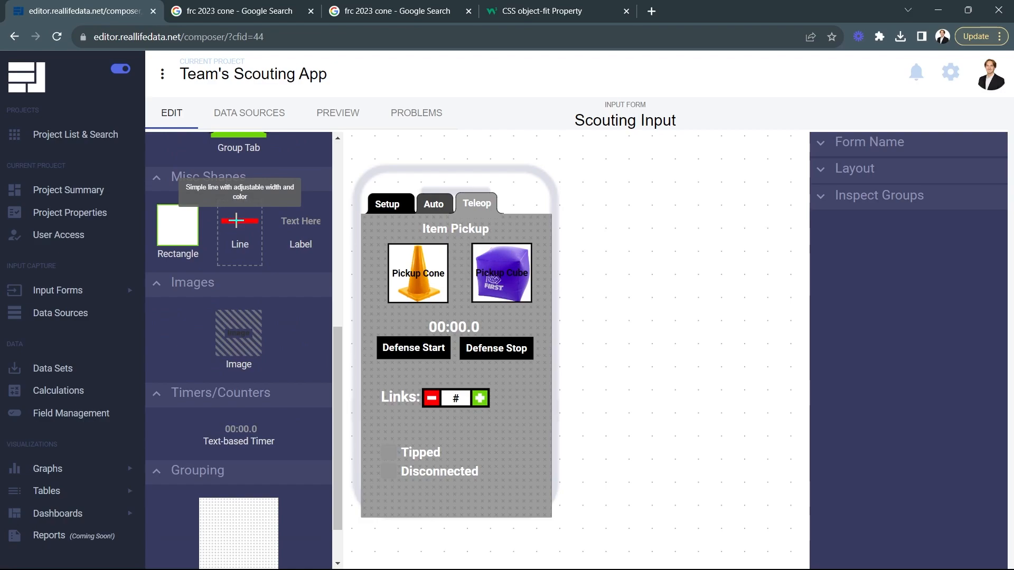
pyautogui.moveTo(236, 220); pyautogui.dragTo(418, 313)
pyautogui.moveTo(886, 252); pyautogui.dragTo(879, 252)
pyautogui.click(977, 252)
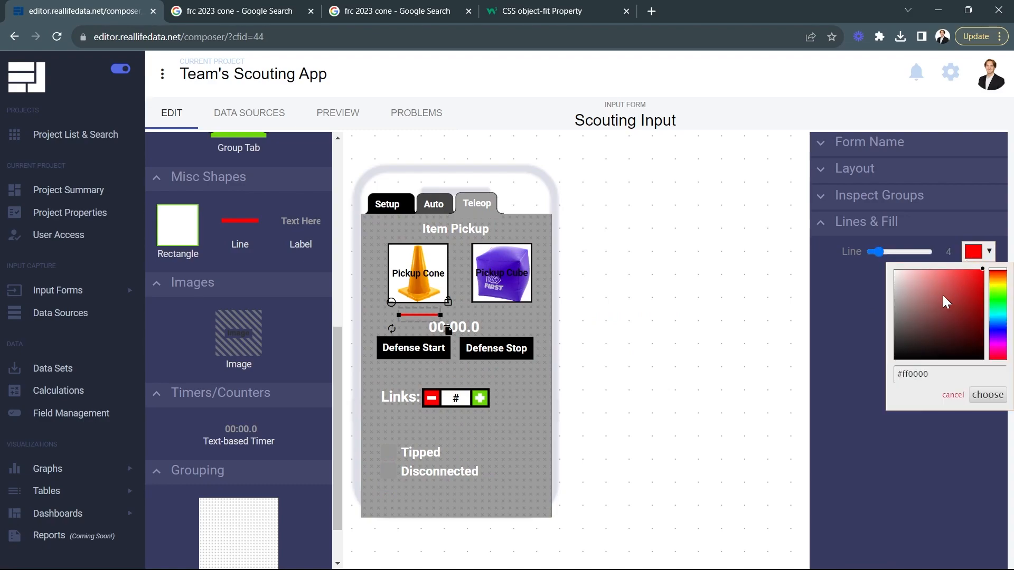
pyautogui.click(987, 395)
pyautogui.moveTo(440, 315); pyautogui.dragTo(547, 315)
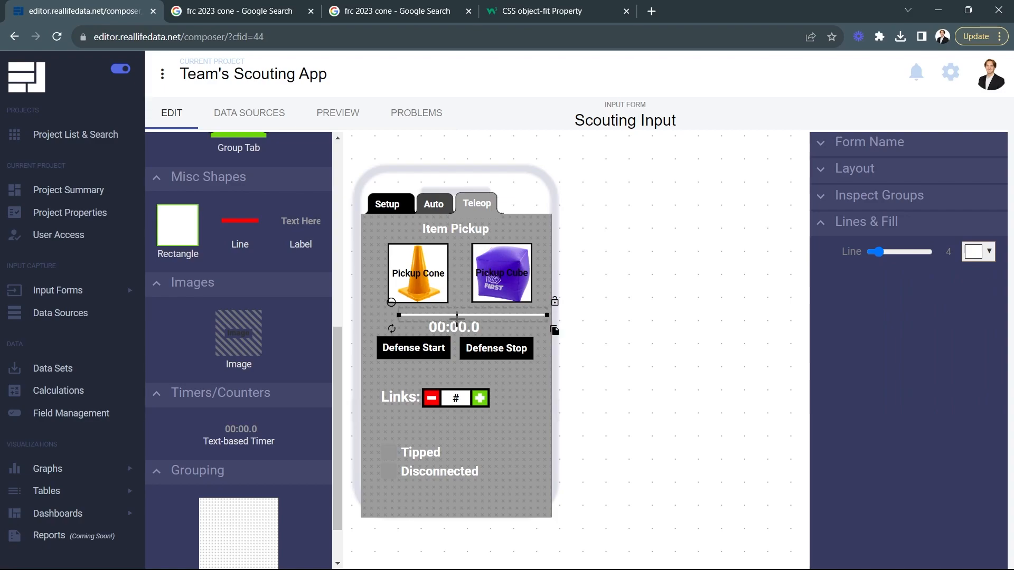
# Step: Center the white divider line and place copies of it below the Defense buttons and below the Links counter
pyautogui.moveTo(452, 315); pyautogui.dragTo(446, 317)
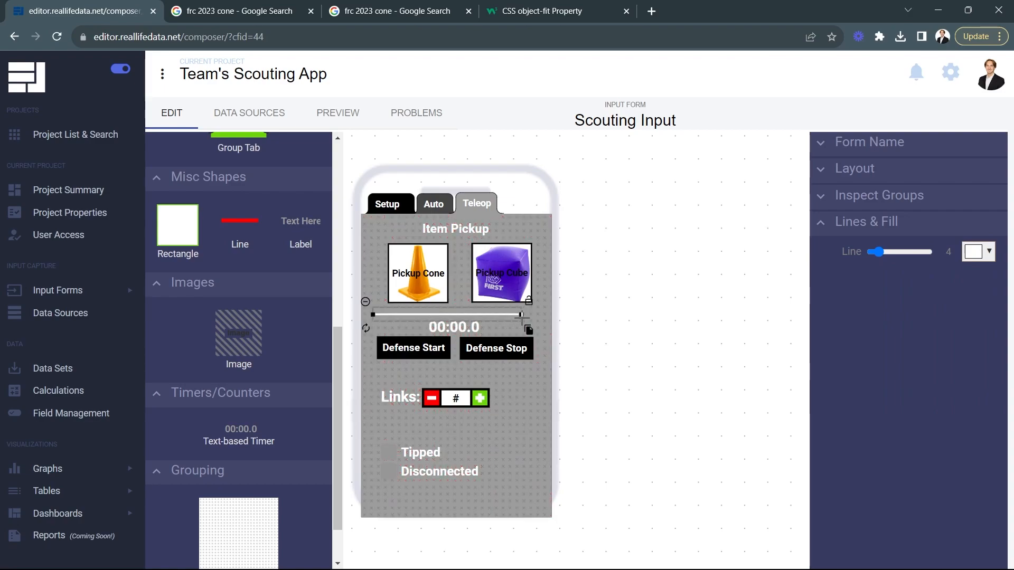
pyautogui.moveTo(521, 315); pyautogui.dragTo(546, 443)
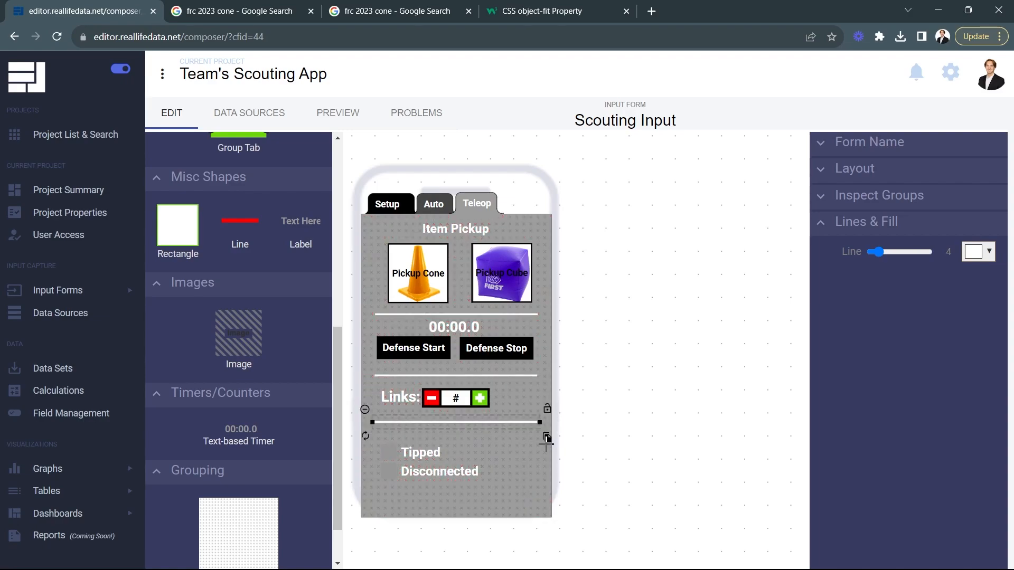
pyautogui.click(653, 471)
# Step: Move the Tipped/Disconnected checkboxes field up slightly toward the lowest divider line
pyautogui.click(426, 447)
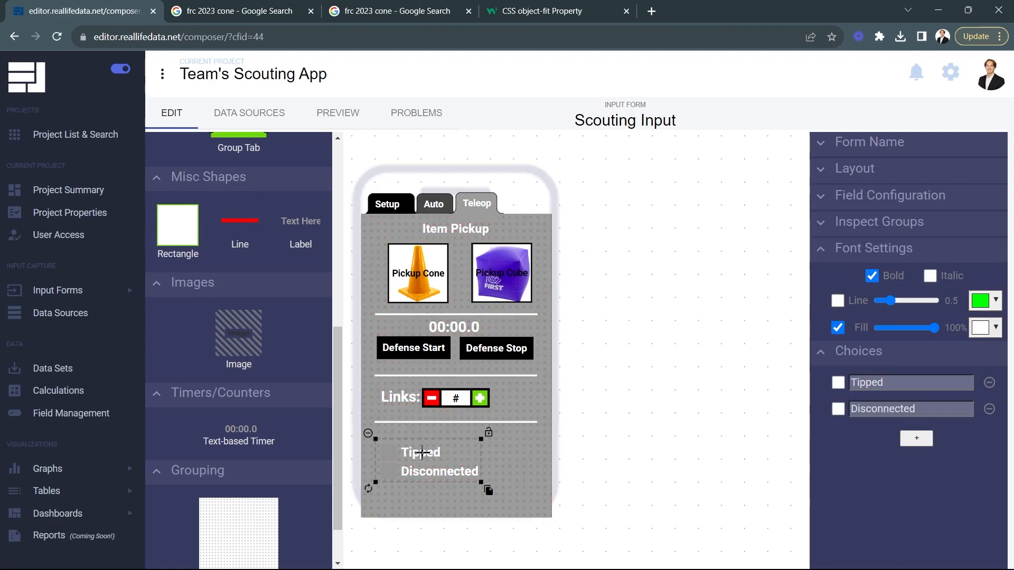
pyautogui.moveTo(426, 447); pyautogui.dragTo(422, 443)
pyautogui.click(671, 451)
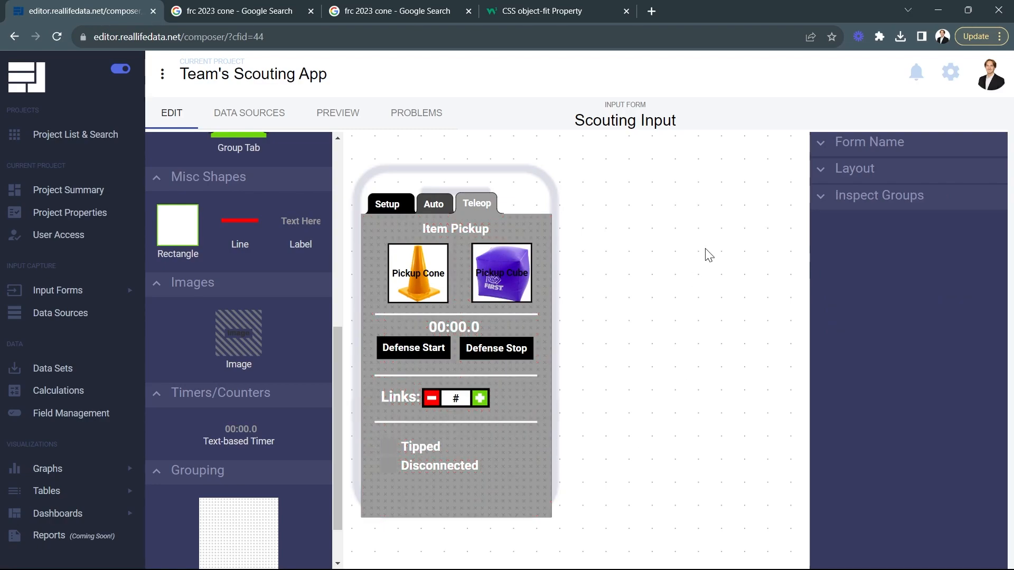
# Step: Preview the form, raise the Links counter to 9, and check and uncheck the Tipped and Disconnected boxes
pyautogui.click(332, 113)
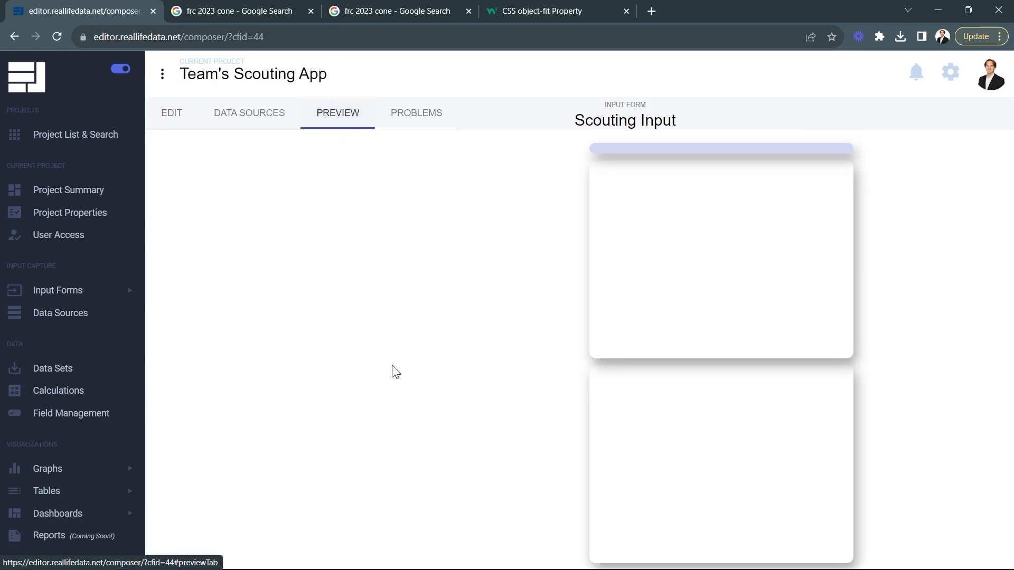
pyautogui.click(393, 420)
pyautogui.click(393, 420)
pyautogui.tripleClick(393, 418)
pyautogui.tripleClick(393, 418)
pyautogui.tripleClick(393, 418)
pyautogui.click(322, 470)
pyautogui.click(296, 492)
pyautogui.click(294, 473)
pyautogui.click(305, 488)
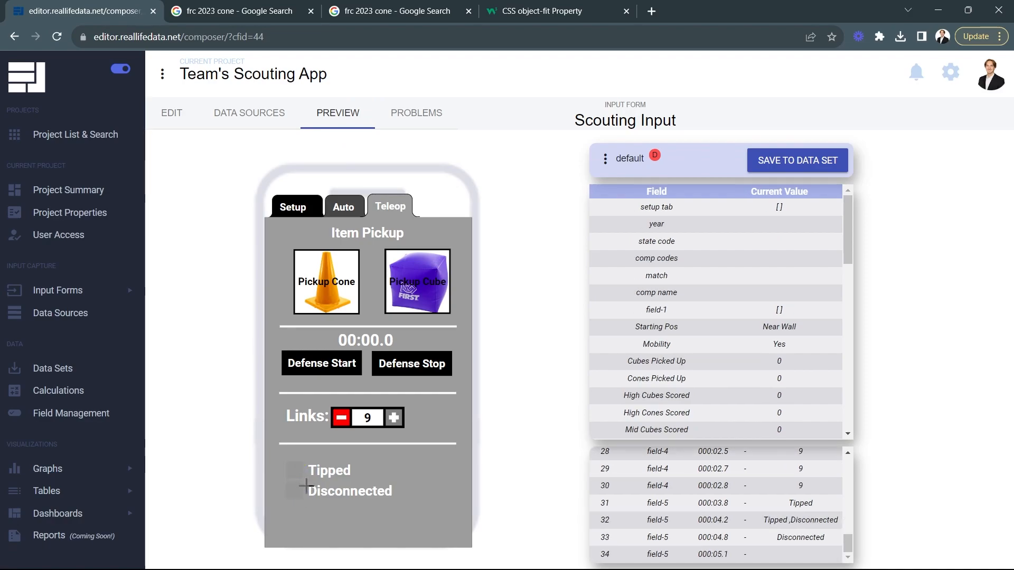
# Step: Test the pickup popups in the preview by recording Mid High for Pickup Cone and Right Low for Pickup Cube
pyautogui.click(334, 285)
pyautogui.click(386, 344)
pyautogui.click(409, 288)
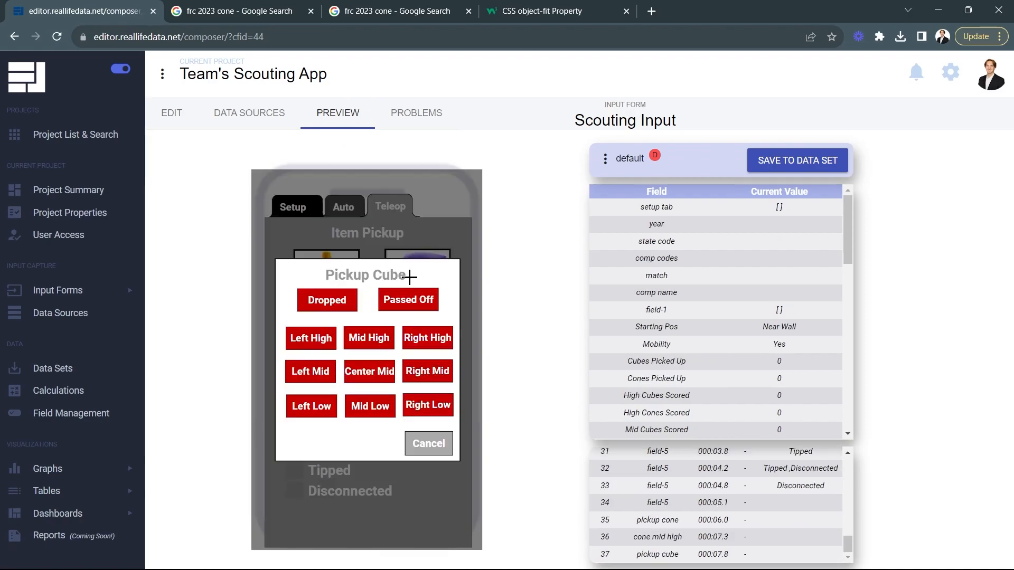
pyautogui.click(420, 417)
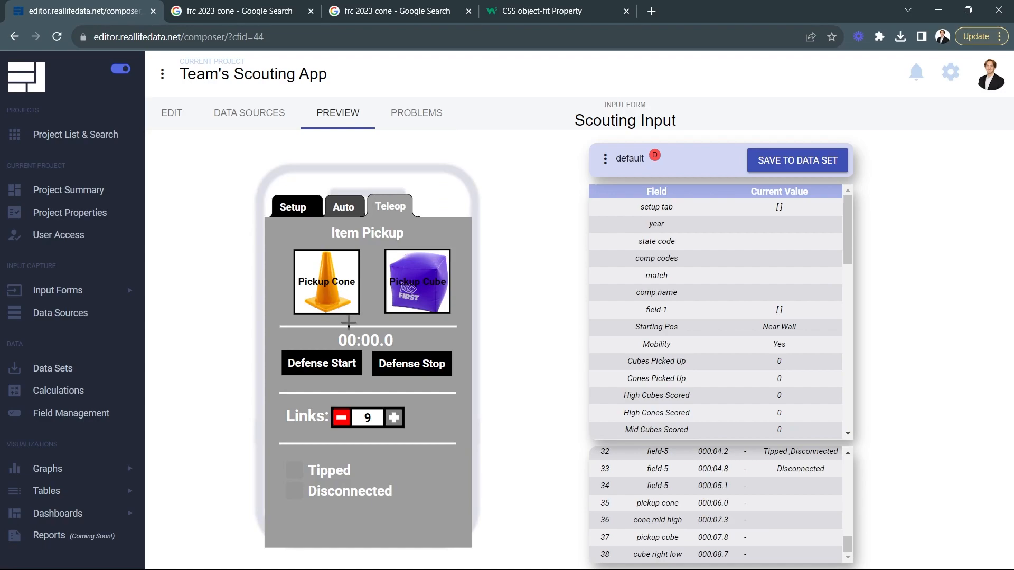